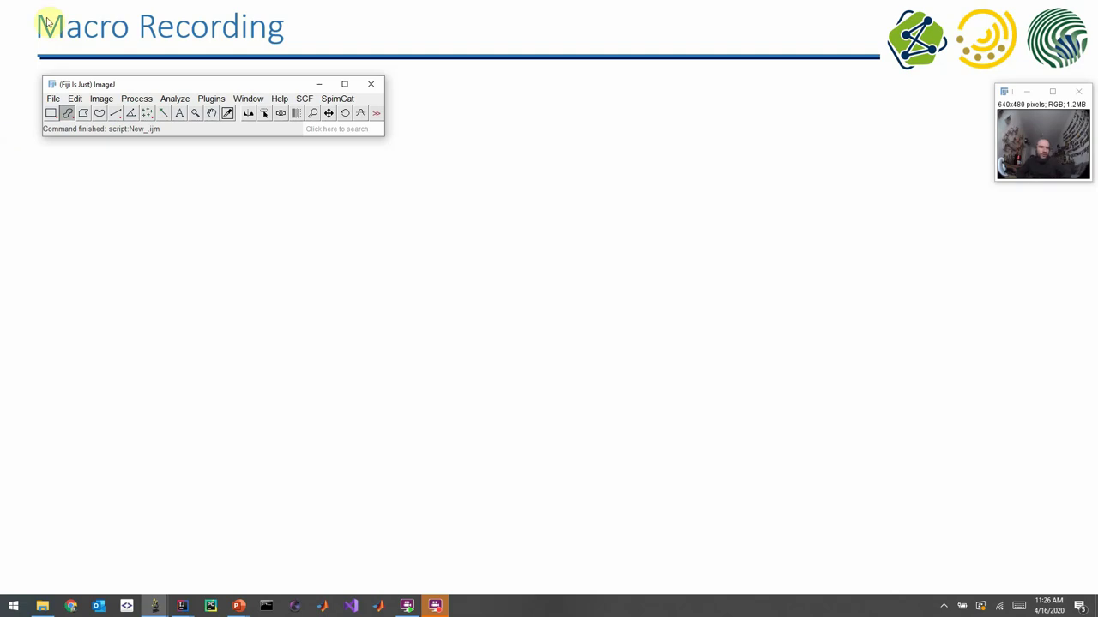
# - Load the Blobs sample image and move its window to the left side of the screen
pyautogui.click(52, 100)
pyautogui.moveTo(79, 158)
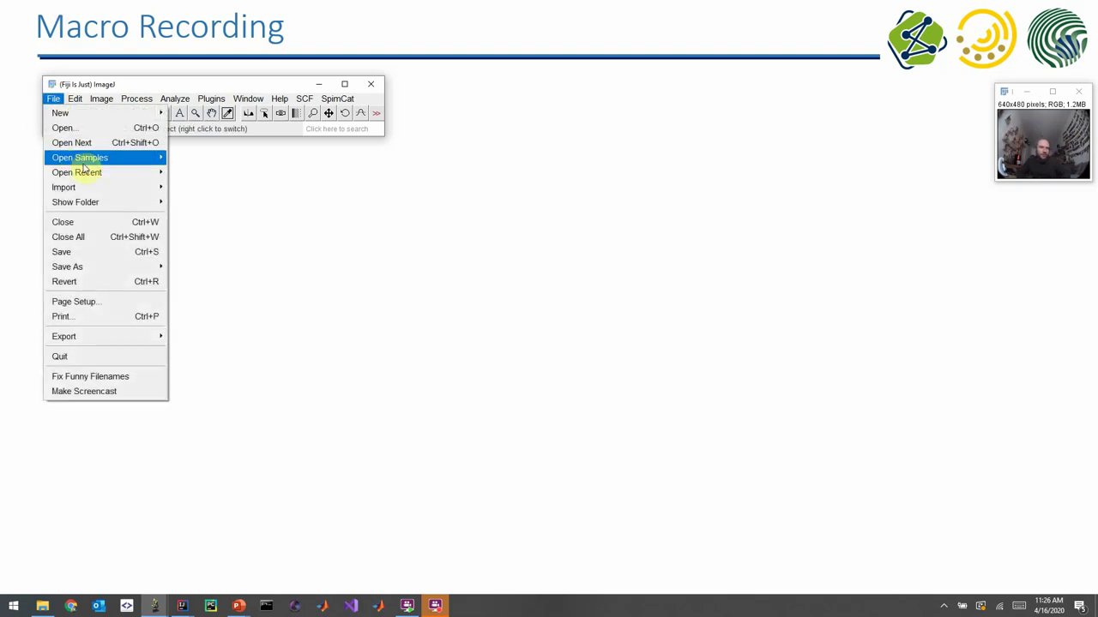
pyautogui.click(215, 68)
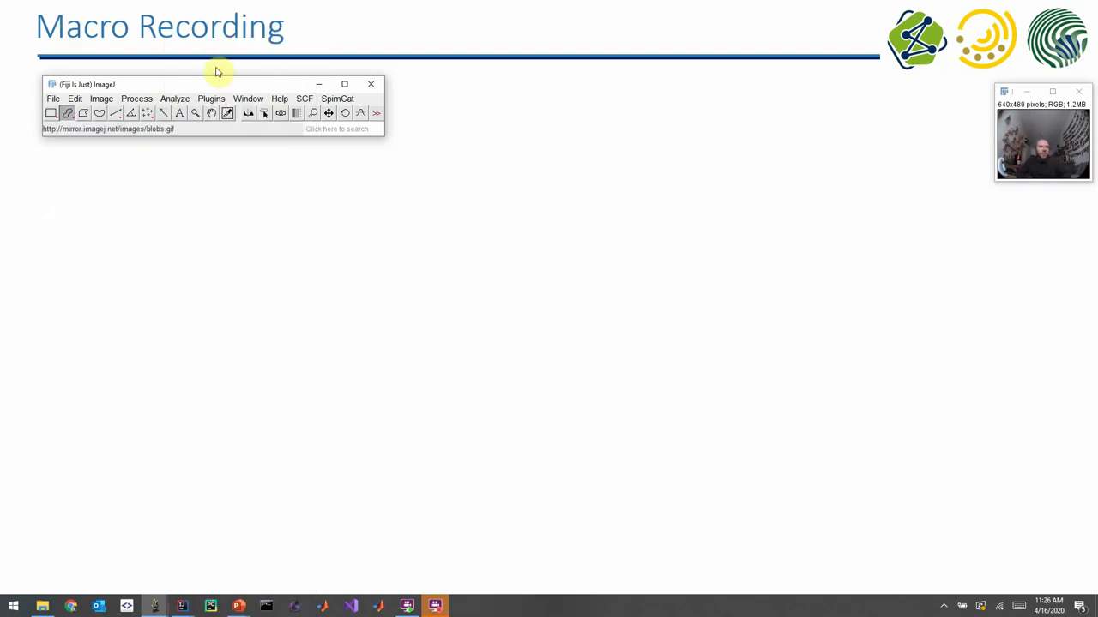
pyautogui.moveTo(483, 171); pyautogui.dragTo(92, 210)
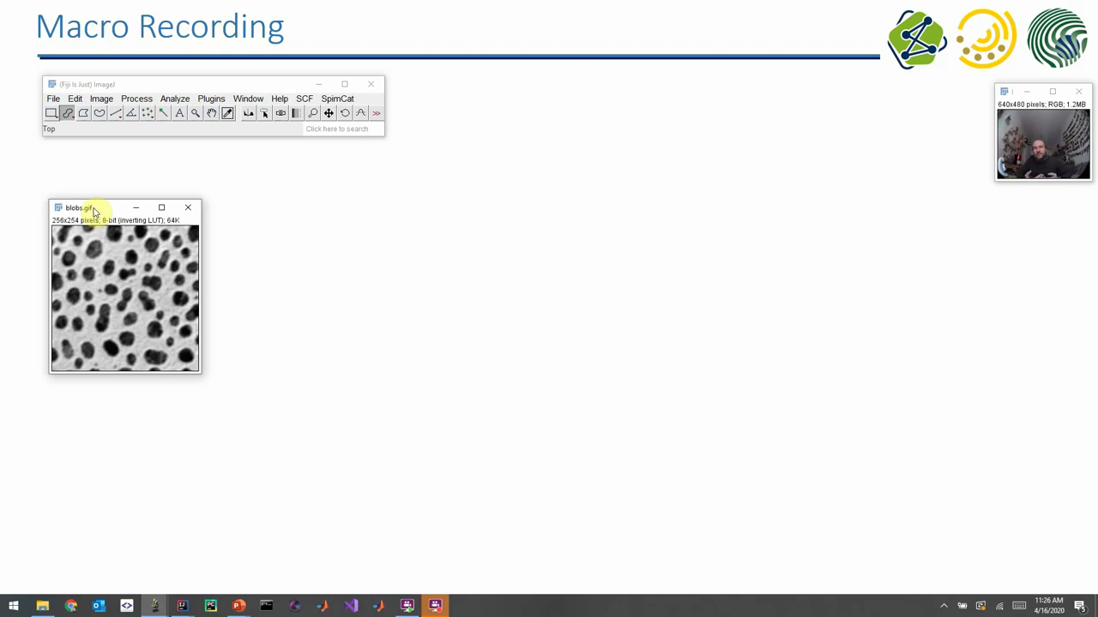
pyautogui.click(212, 100)
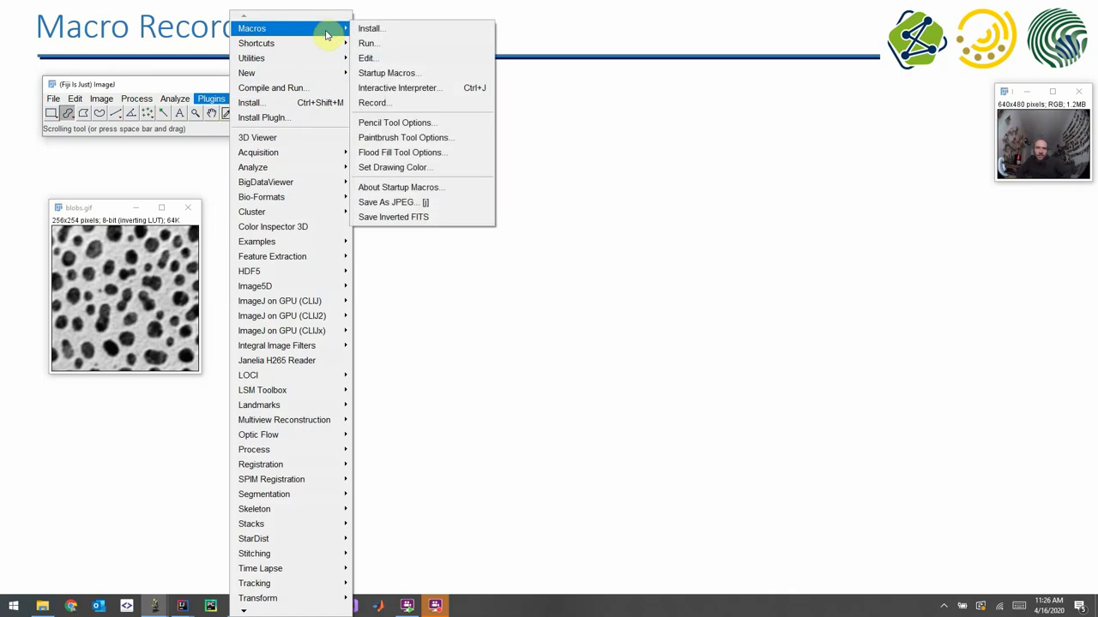
pyautogui.moveTo(252, 28)
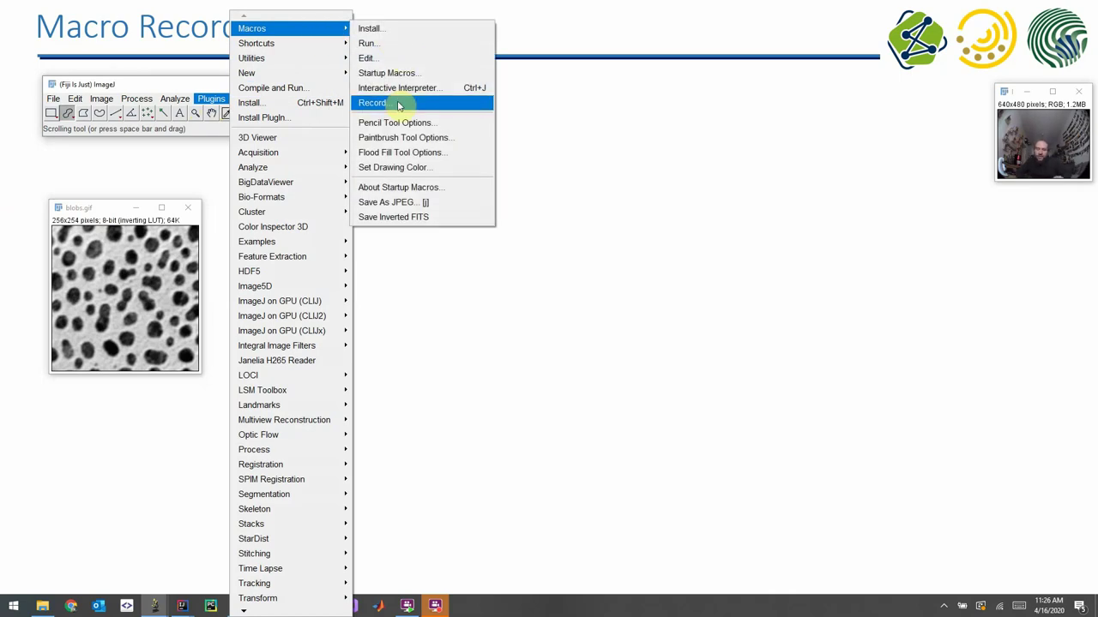
# - Start the macro Recorder, park it on the right, and nudge the blobs window
pyautogui.click(398, 104)
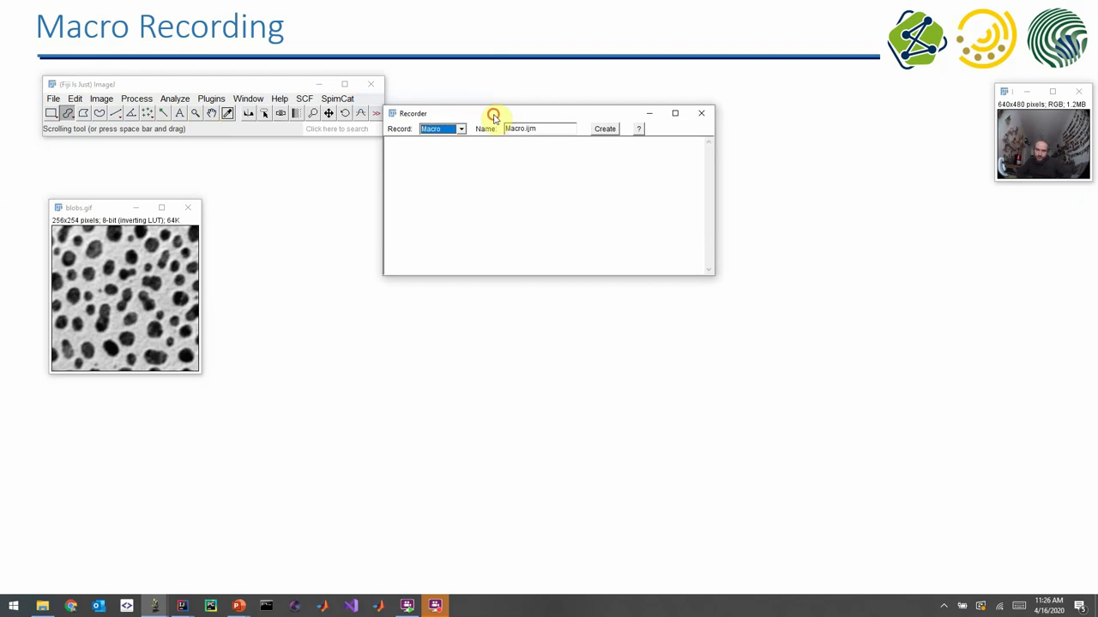
pyautogui.moveTo(492, 113)
pyautogui.mouseDown()
pyautogui.moveTo(693, 228)
pyautogui.moveTo(806, 224)
pyautogui.moveTo(870, 199)
pyautogui.mouseUp()
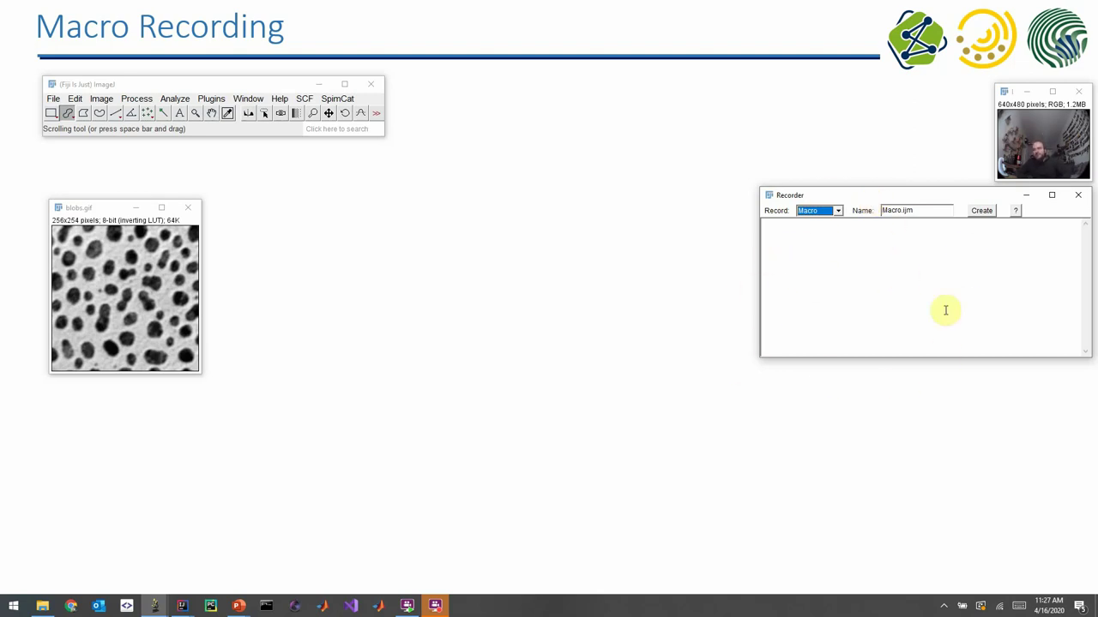
pyautogui.moveTo(91, 208); pyautogui.dragTo(97, 176)
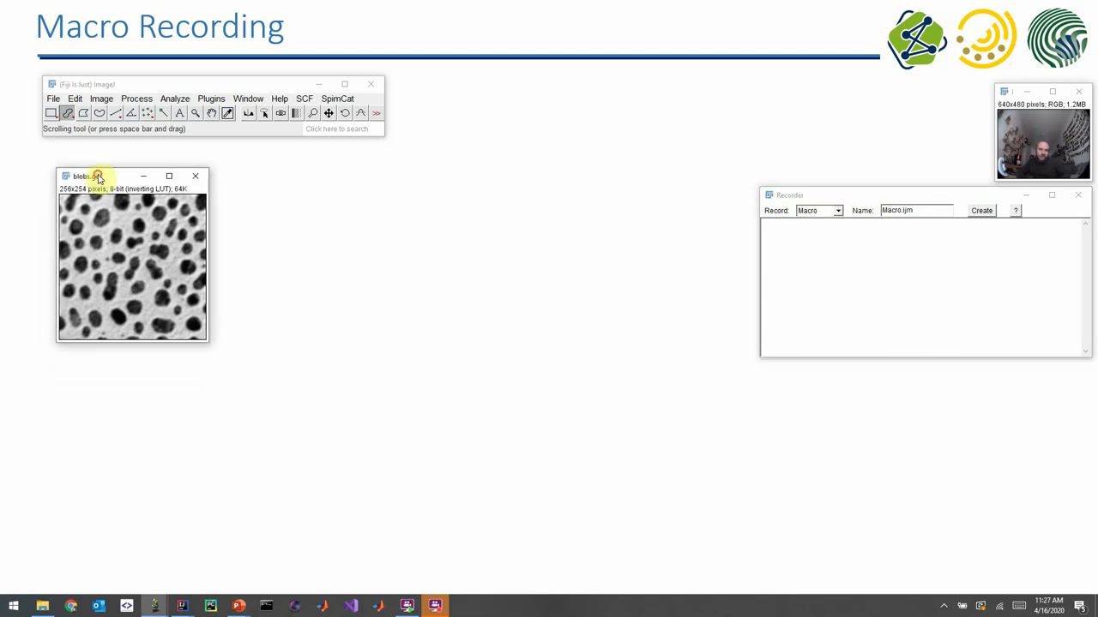
# - Apply a Gaussian Blur with sigma 3 to the blobs image
pyautogui.click(140, 100)
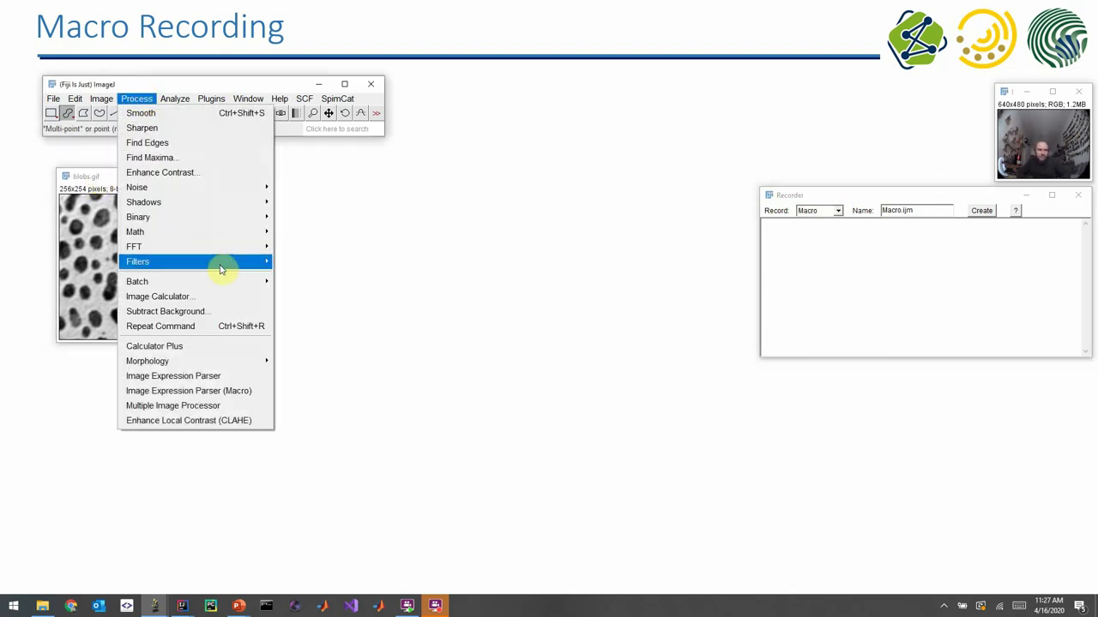
pyautogui.moveTo(137, 262)
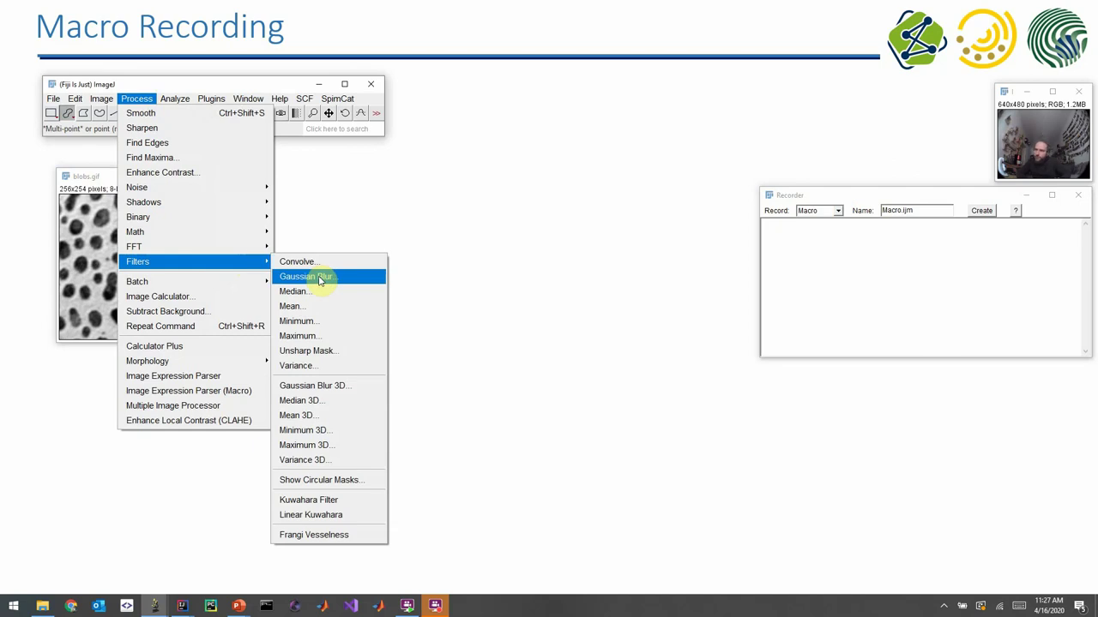
pyautogui.click(319, 279)
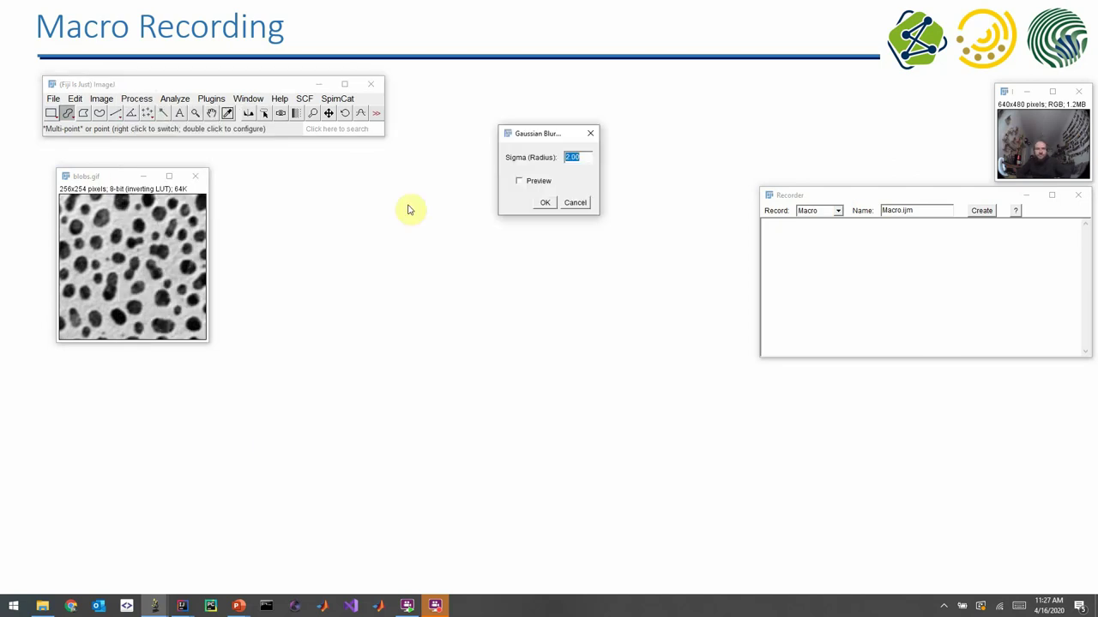
pyautogui.moveTo(533, 139)
pyautogui.mouseDown()
pyautogui.moveTo(291, 224)
pyautogui.moveTo(374, 225)
pyautogui.mouseUp()
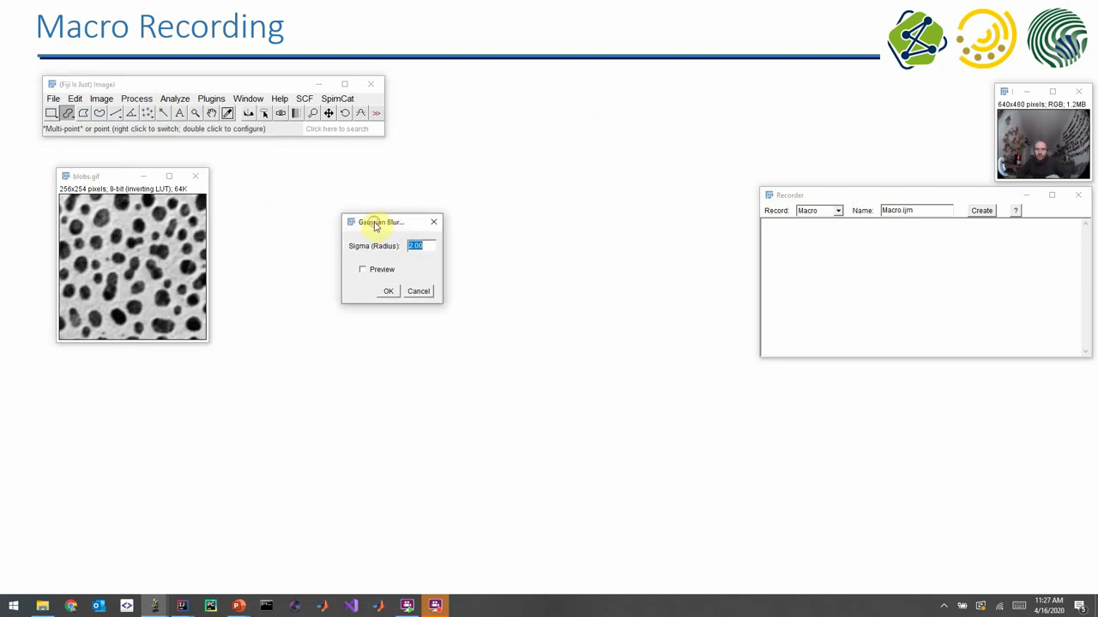
pyautogui.write('3')
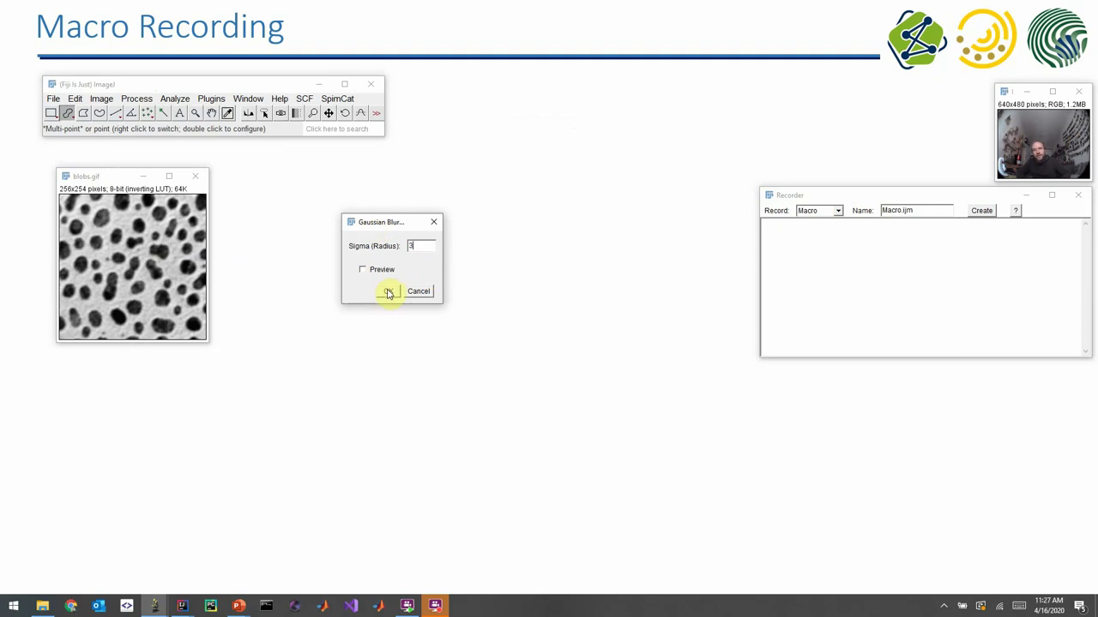
pyautogui.click(388, 292)
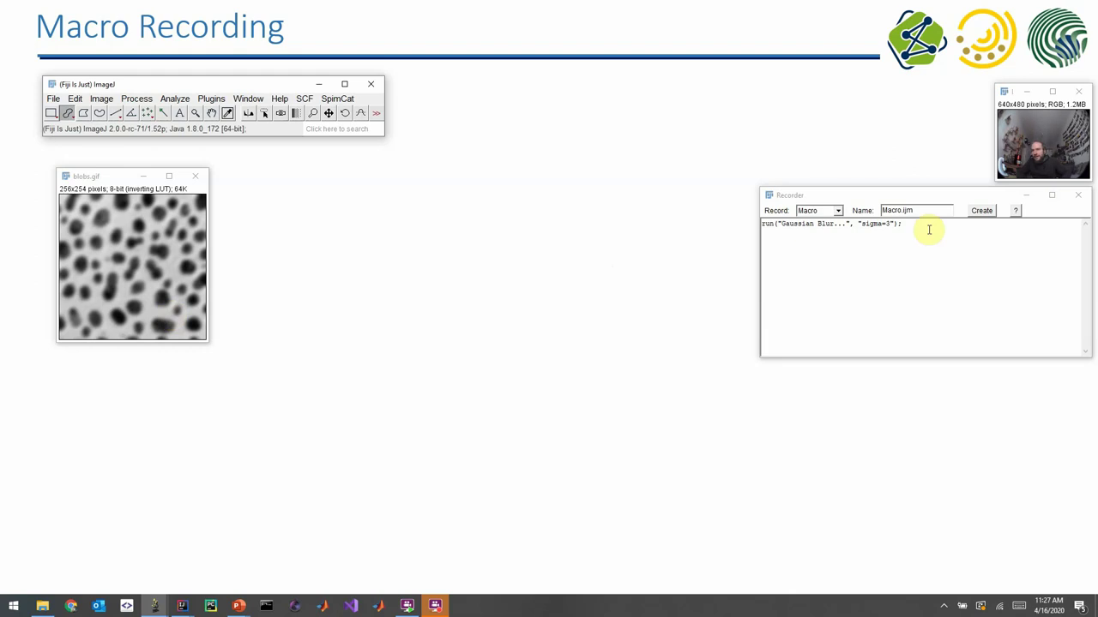
# - Inspect the recorded Gaussian Blur line and select its sigma value 3
pyautogui.click(902, 225)
pyautogui.moveTo(902, 225); pyautogui.dragTo(744, 228)
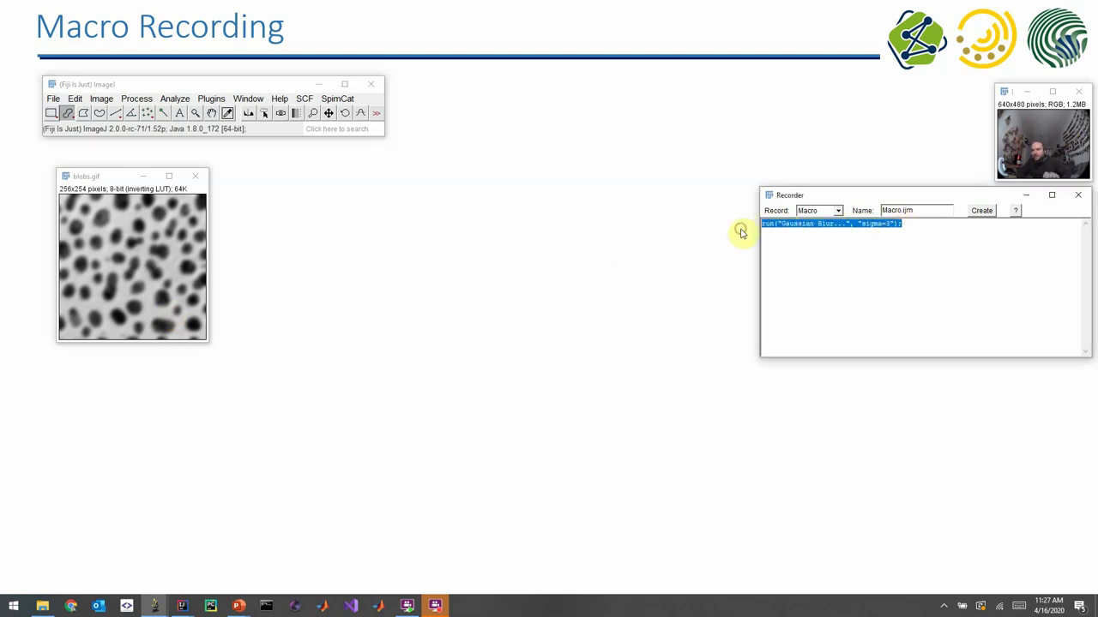
pyautogui.click(932, 258)
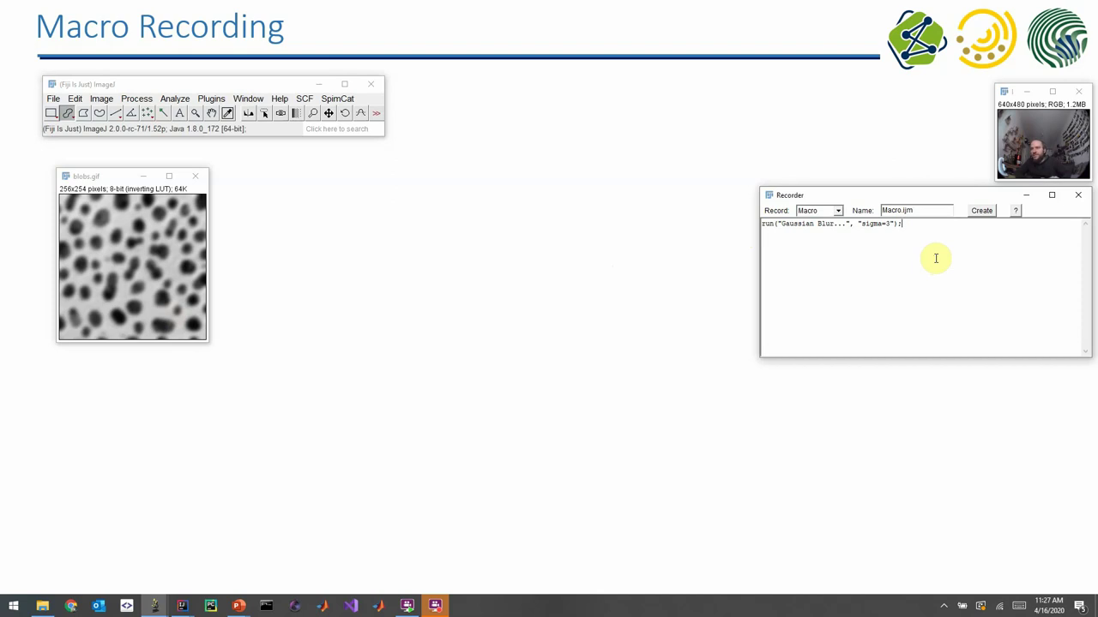
pyautogui.doubleClick(886, 223)
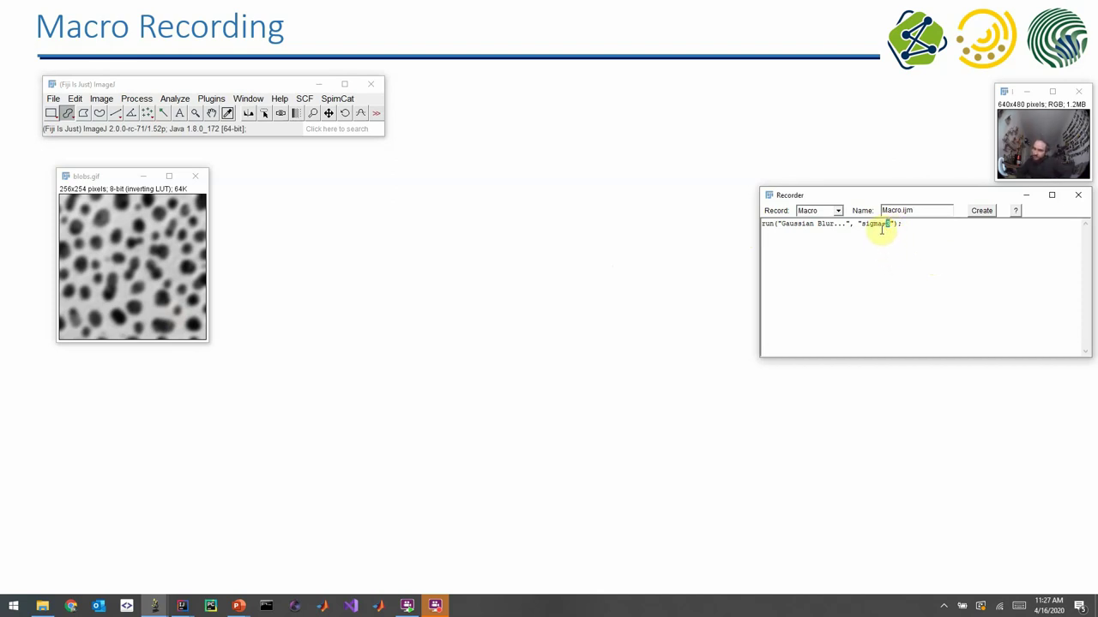
# - Blur the blobs again with sigma 3.00, adding a duplicate blur line to the Recorder
pyautogui.click(905, 225)
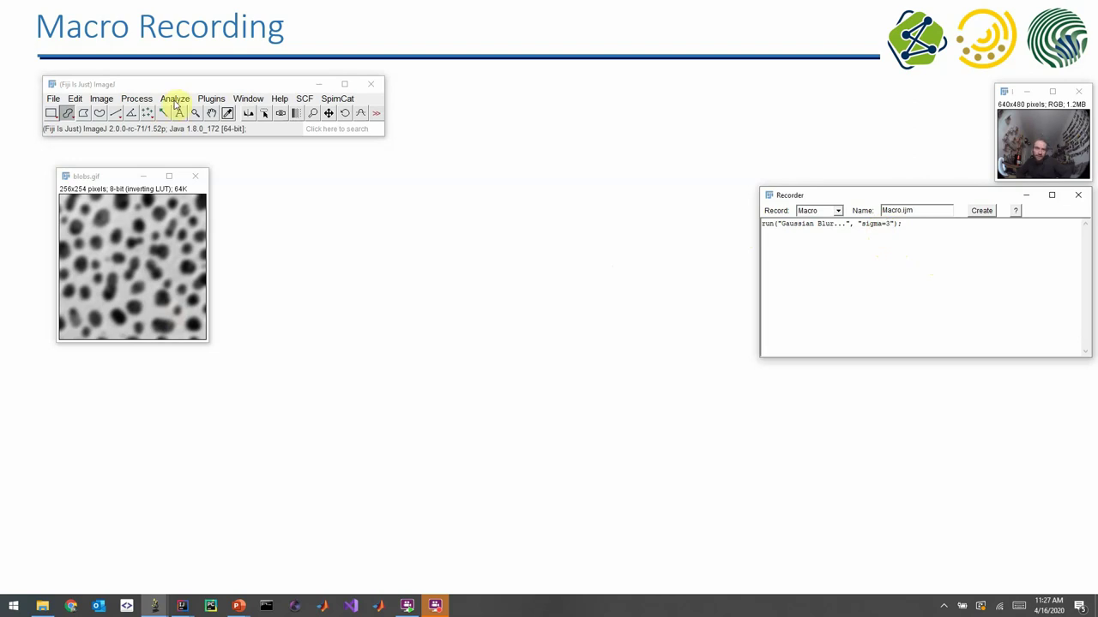
pyautogui.click(142, 99)
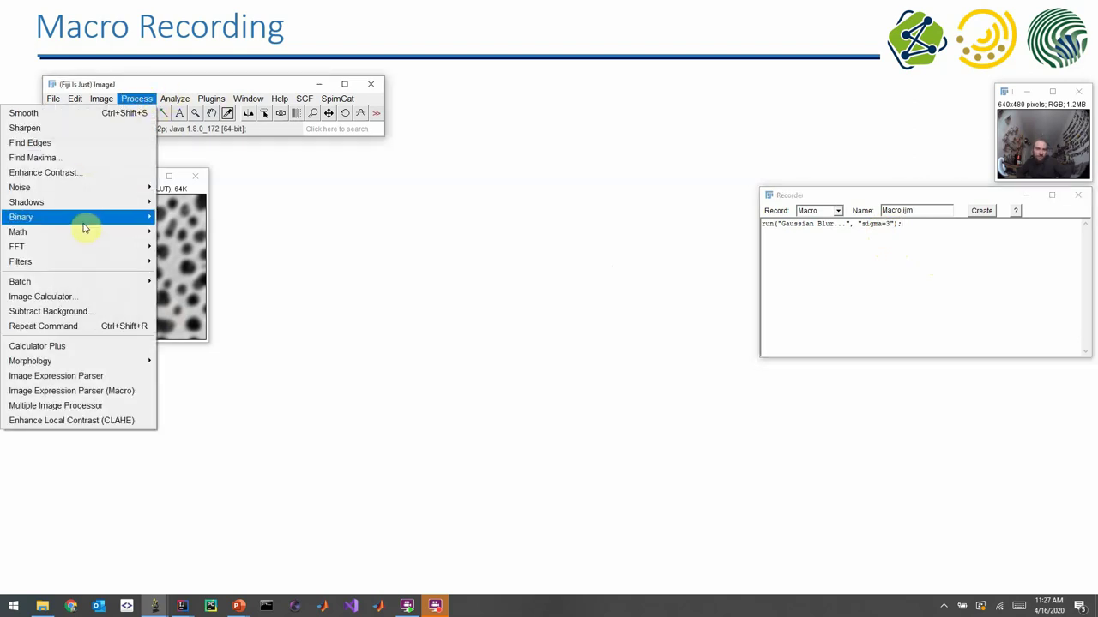
pyautogui.click(188, 279)
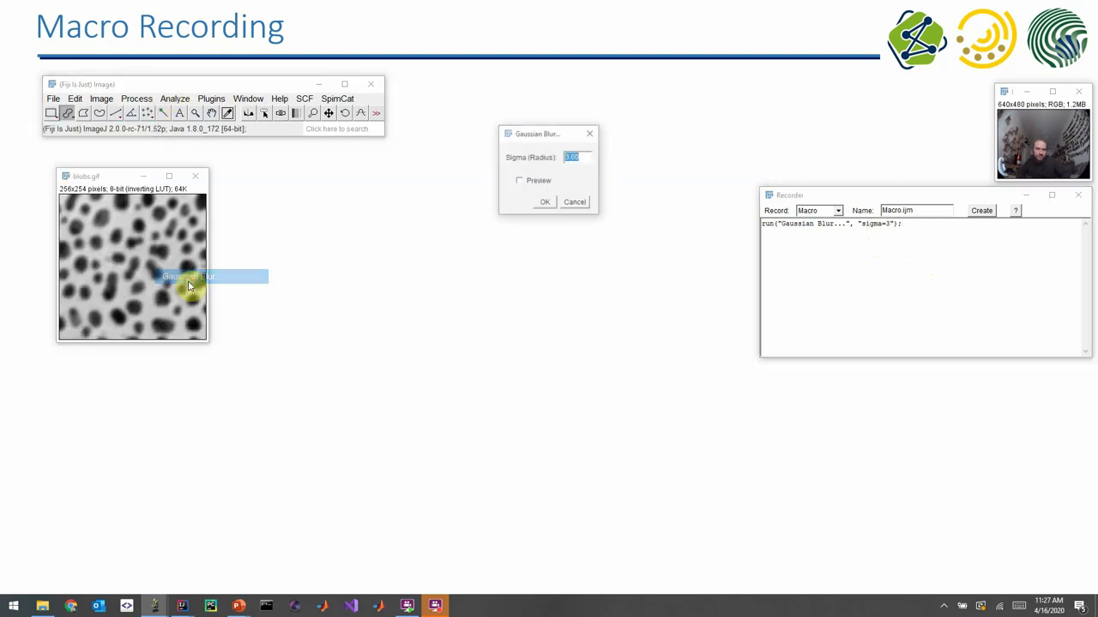
pyautogui.moveTo(539, 134); pyautogui.dragTo(506, 204)
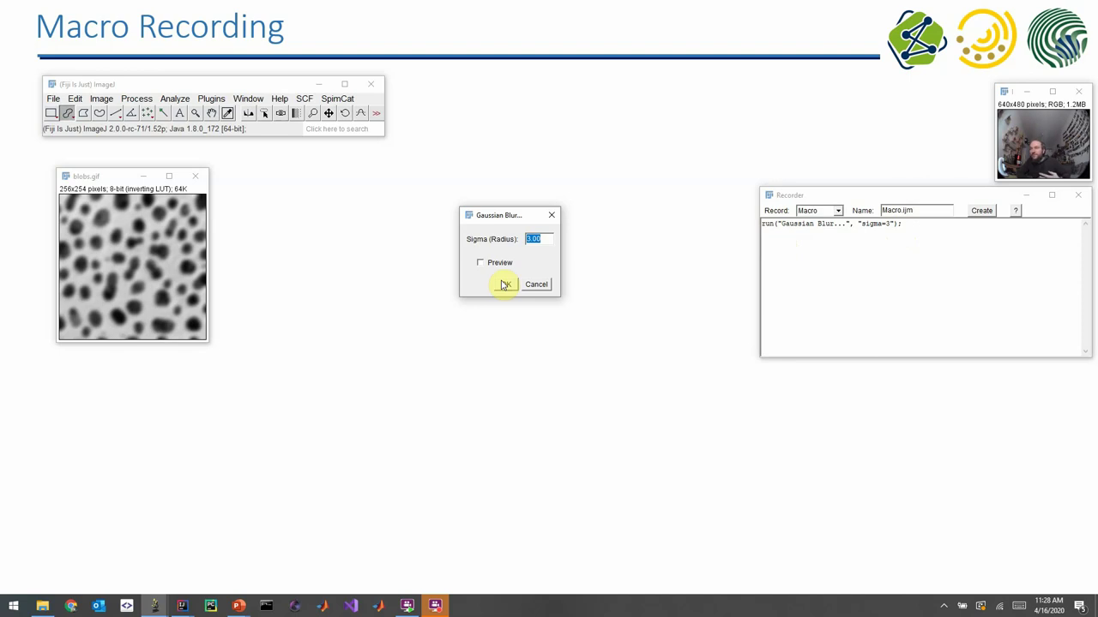
pyautogui.click(504, 285)
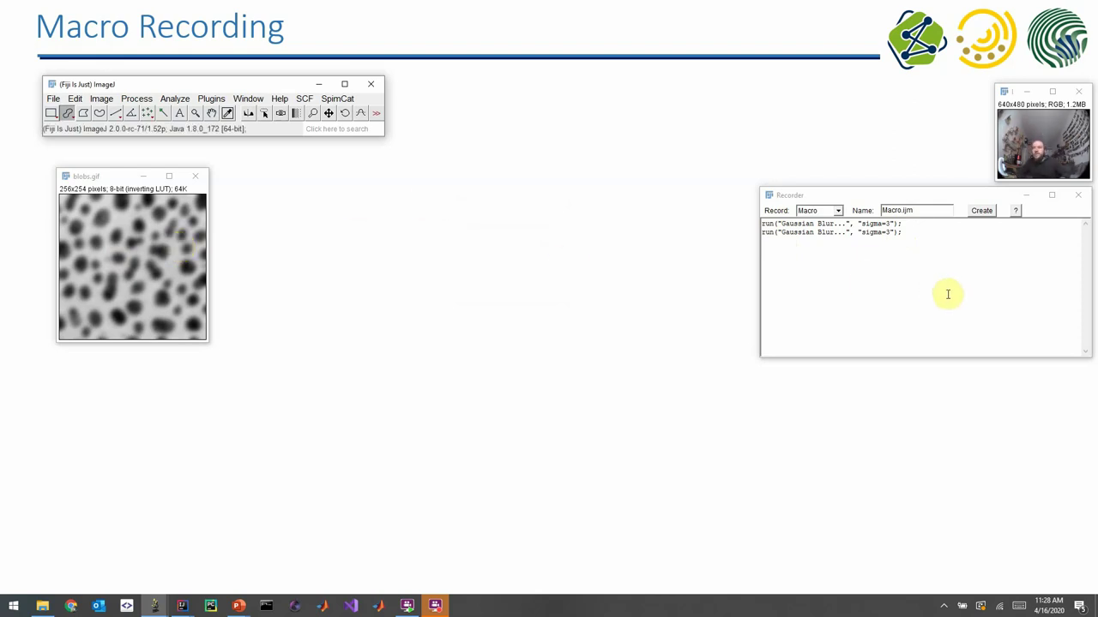
# - Delete the recorded blur lines, close the blurred image unsaved, and clear the Recorder
pyautogui.moveTo(946, 294); pyautogui.dragTo(430, 203)
pyautogui.press('Delete')
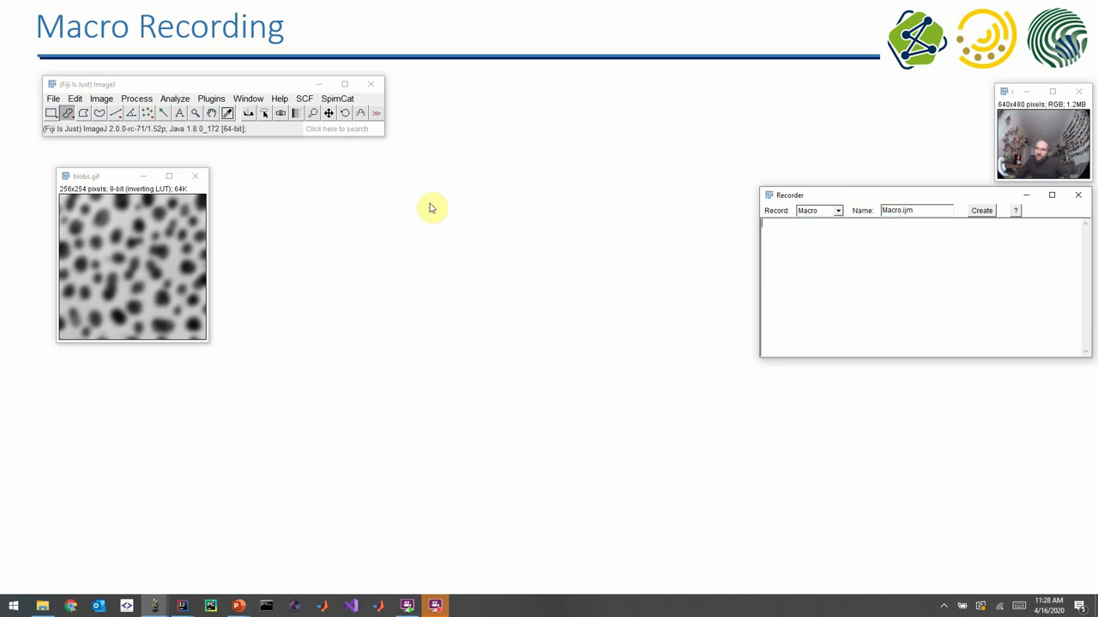
pyautogui.click(195, 178)
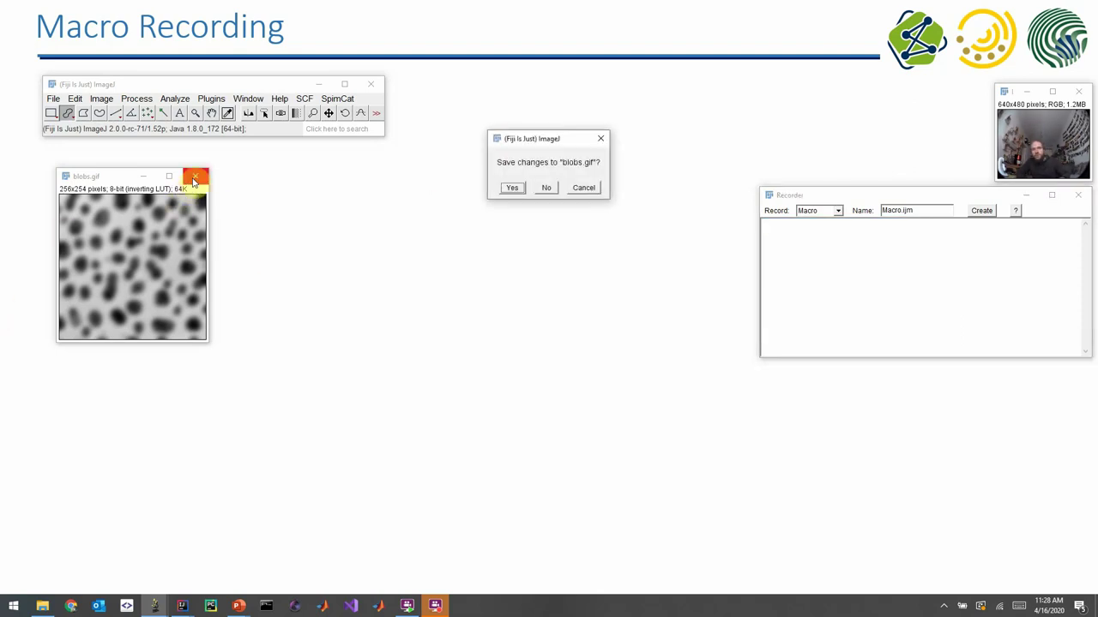
pyautogui.click(546, 188)
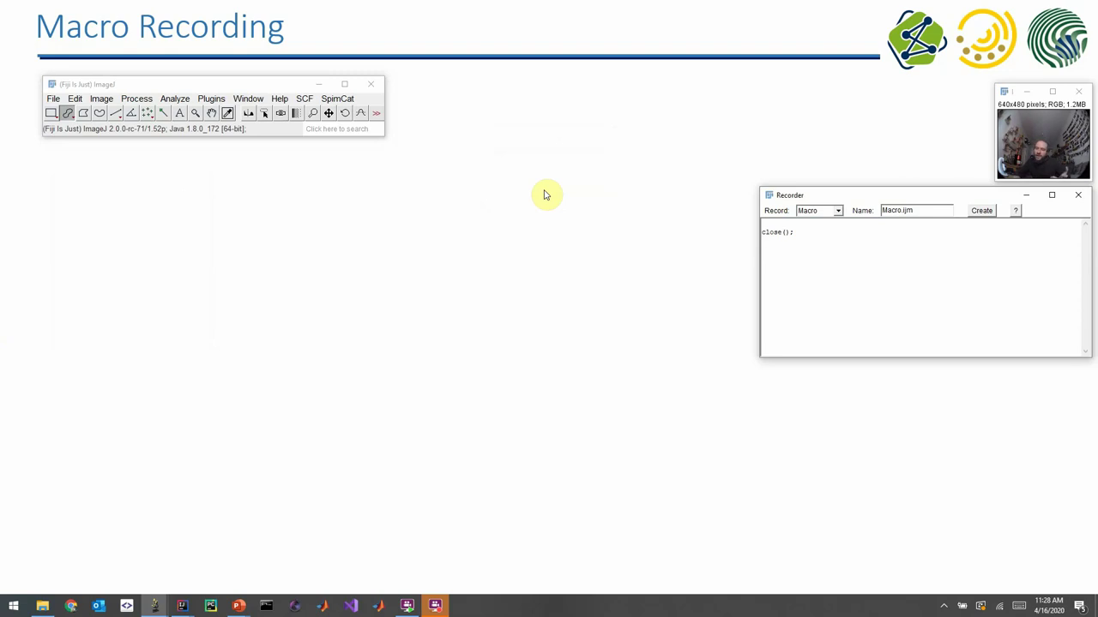
pyautogui.hotkey('ctrl', 'a')
pyautogui.press('Delete')
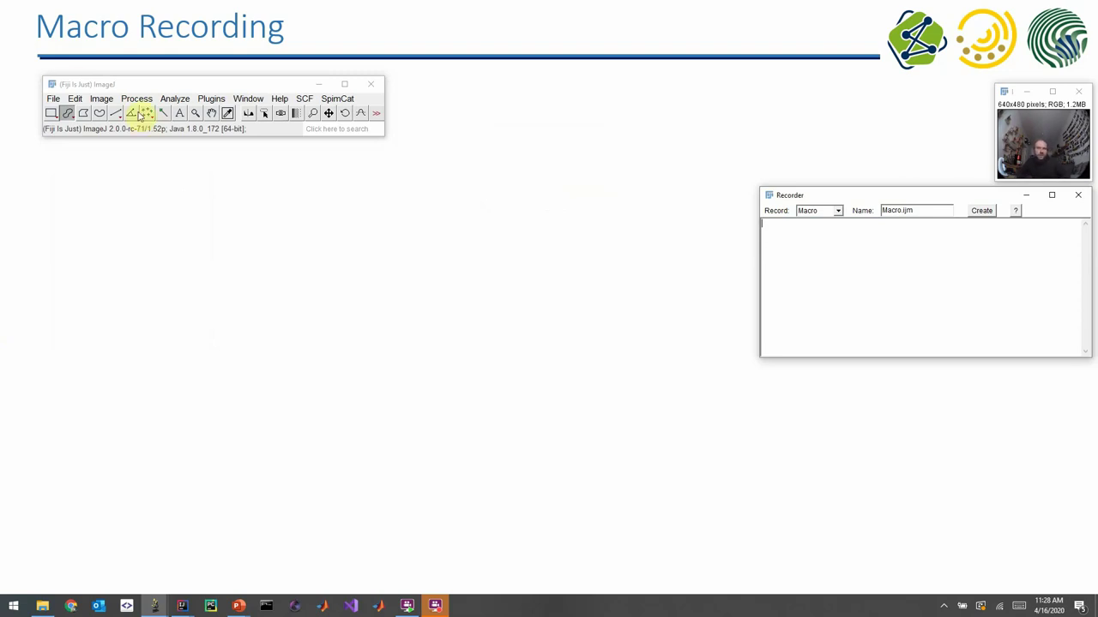
# - Reload the Blobs sample and blur it once with a sigma 3 Gaussian
pyautogui.click(53, 99)
pyautogui.moveTo(80, 158)
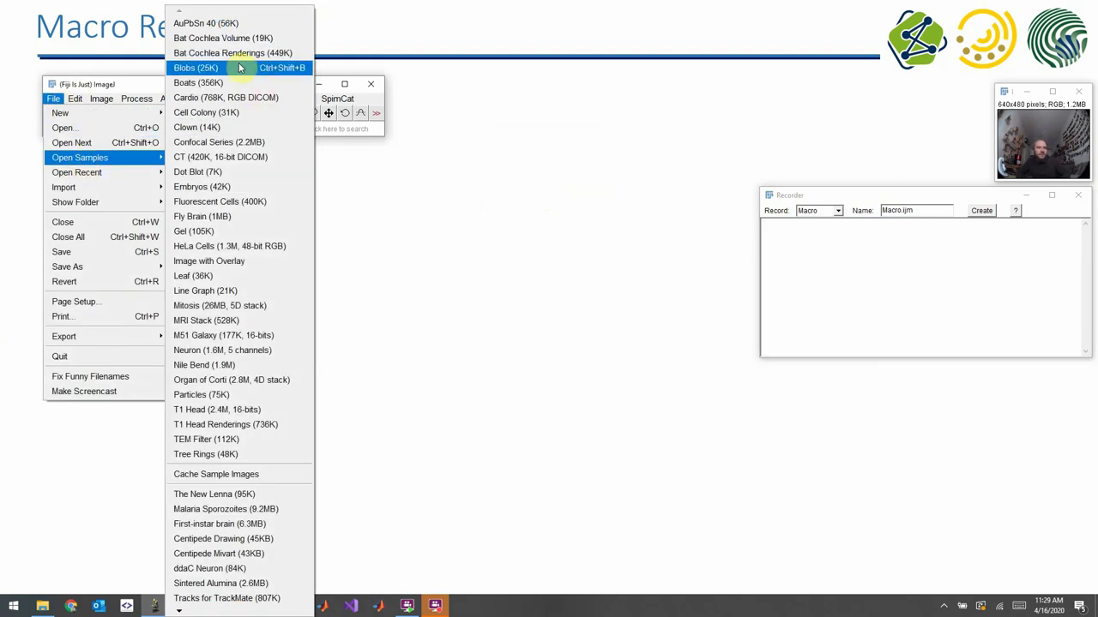
pyautogui.click(240, 68)
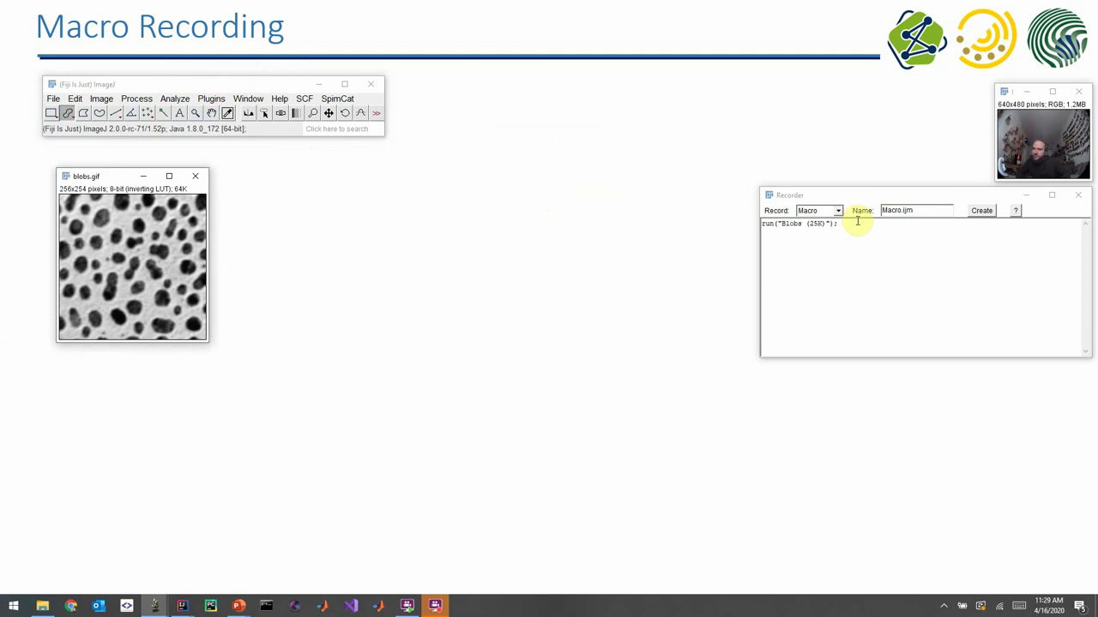
pyautogui.moveTo(858, 223); pyautogui.dragTo(768, 225)
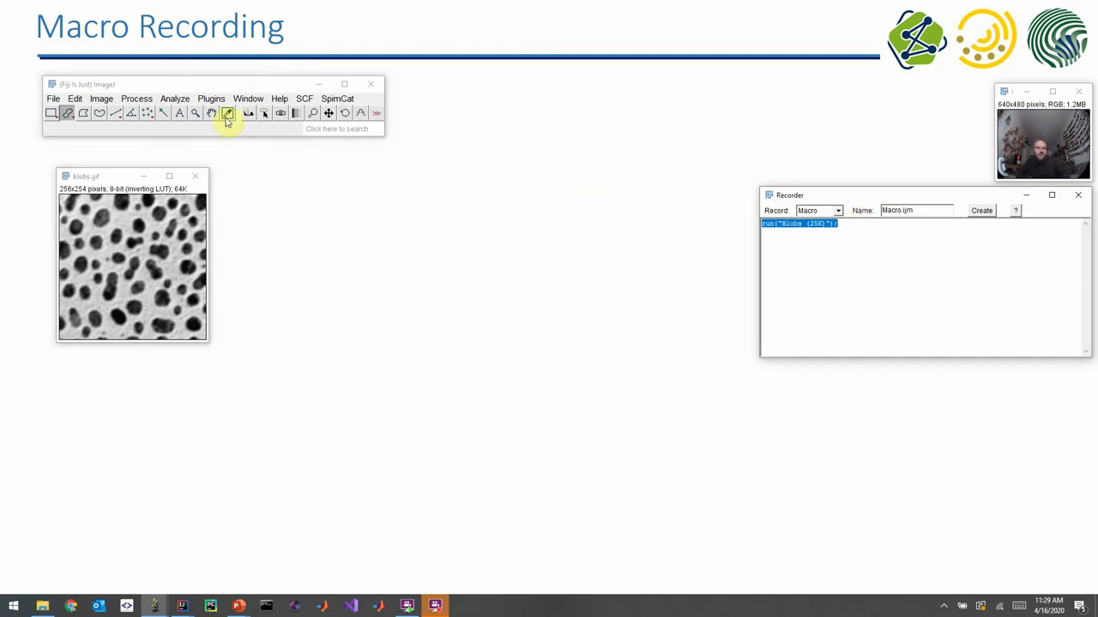
pyautogui.click(133, 100)
pyautogui.moveTo(77, 261)
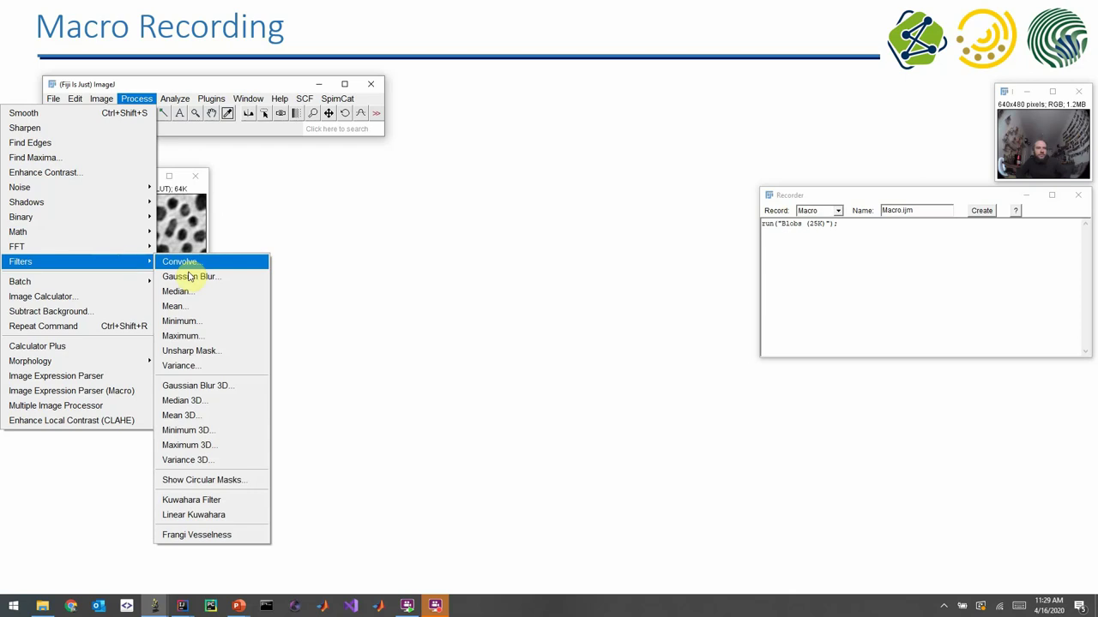
pyautogui.click(208, 276)
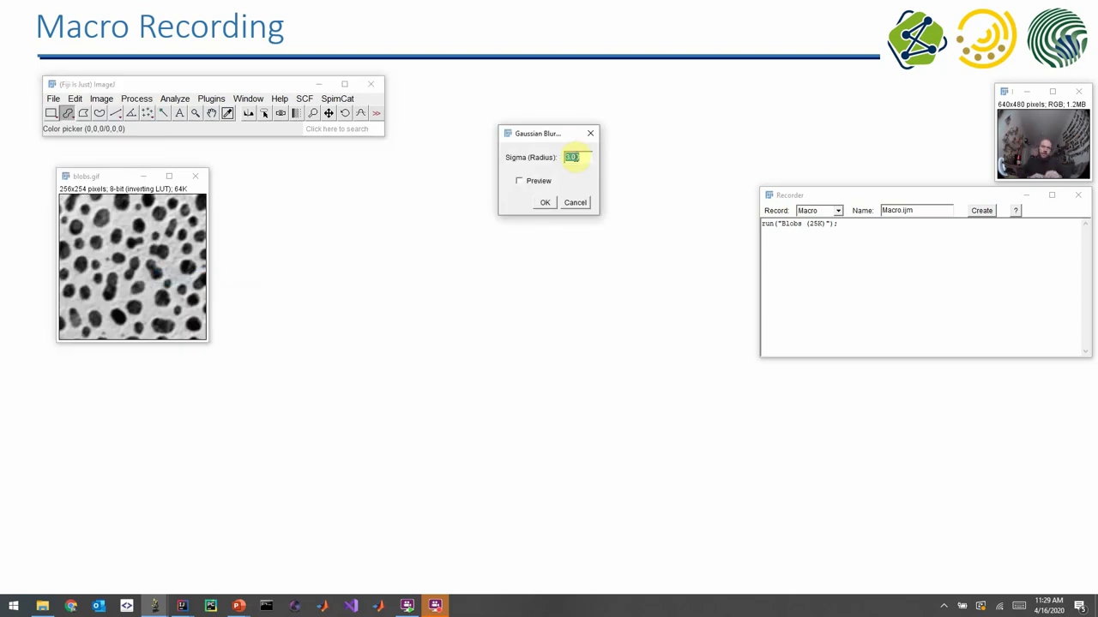
pyautogui.write('3')
pyautogui.click(545, 204)
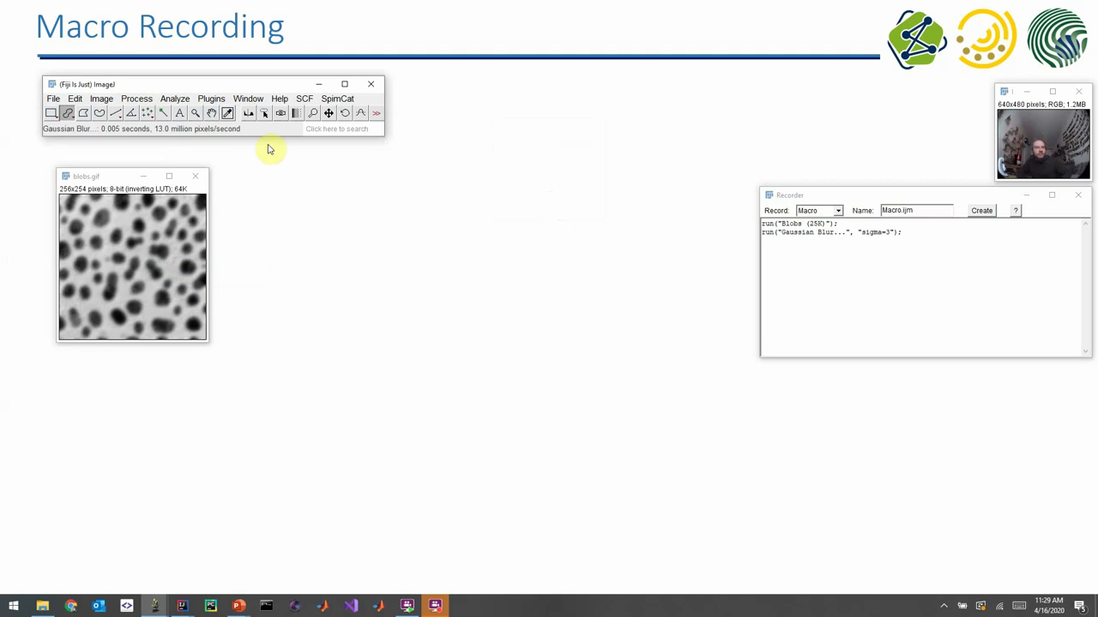
# - Open the Threshold dialog beside the blobs image with Dark background unchecked
pyautogui.click(103, 100)
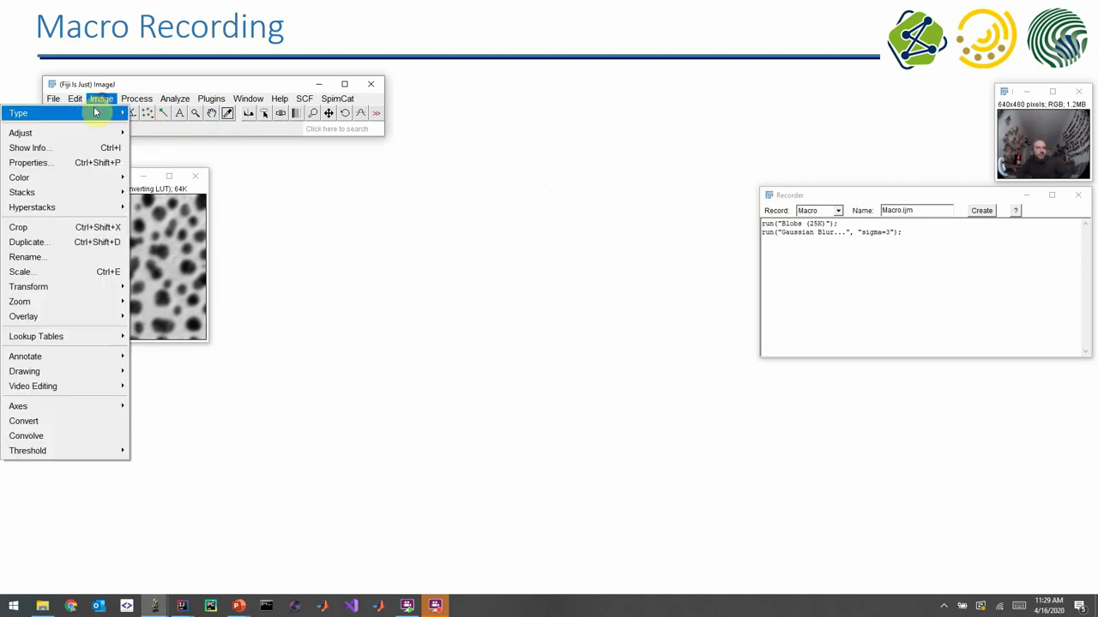
pyautogui.moveTo(65, 133)
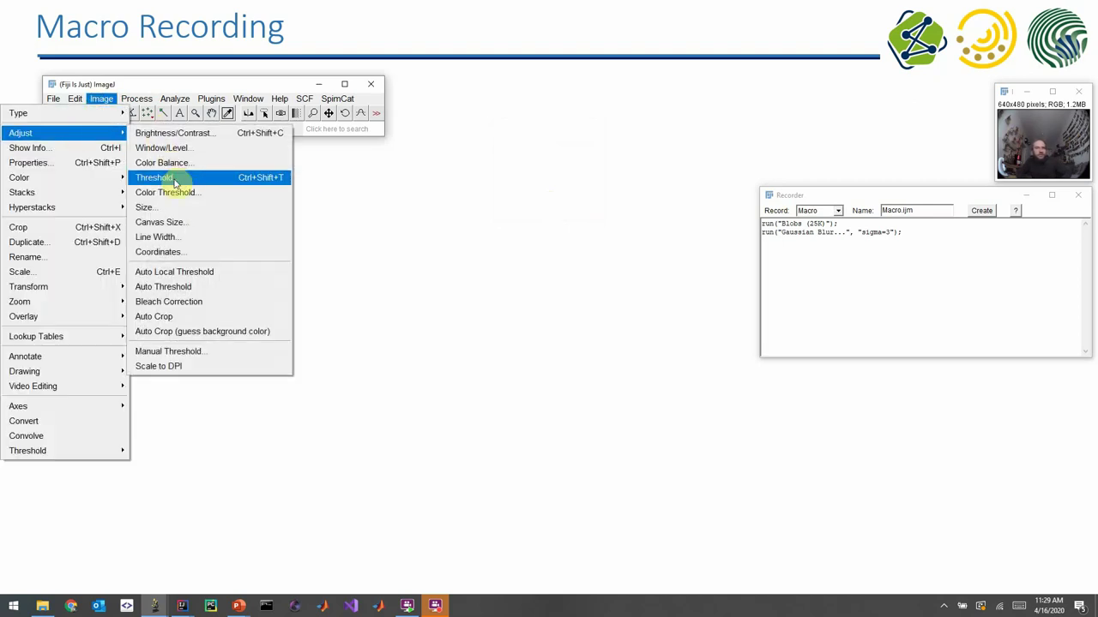
pyautogui.click(175, 182)
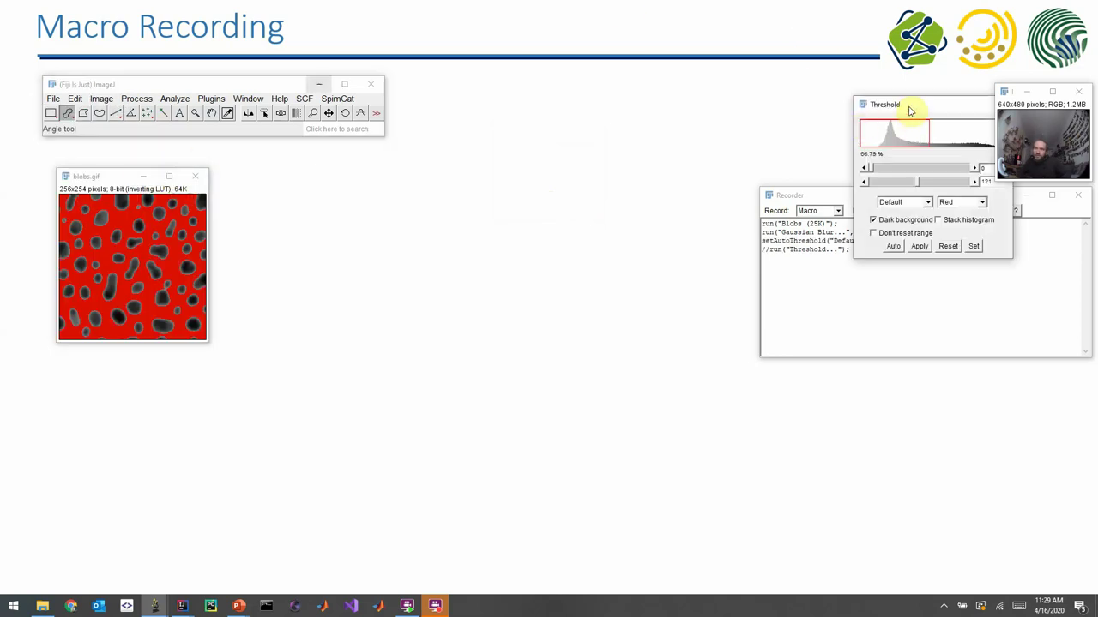
pyautogui.moveTo(907, 108)
pyautogui.mouseDown()
pyautogui.moveTo(347, 209)
pyautogui.moveTo(280, 189)
pyautogui.mouseUp()
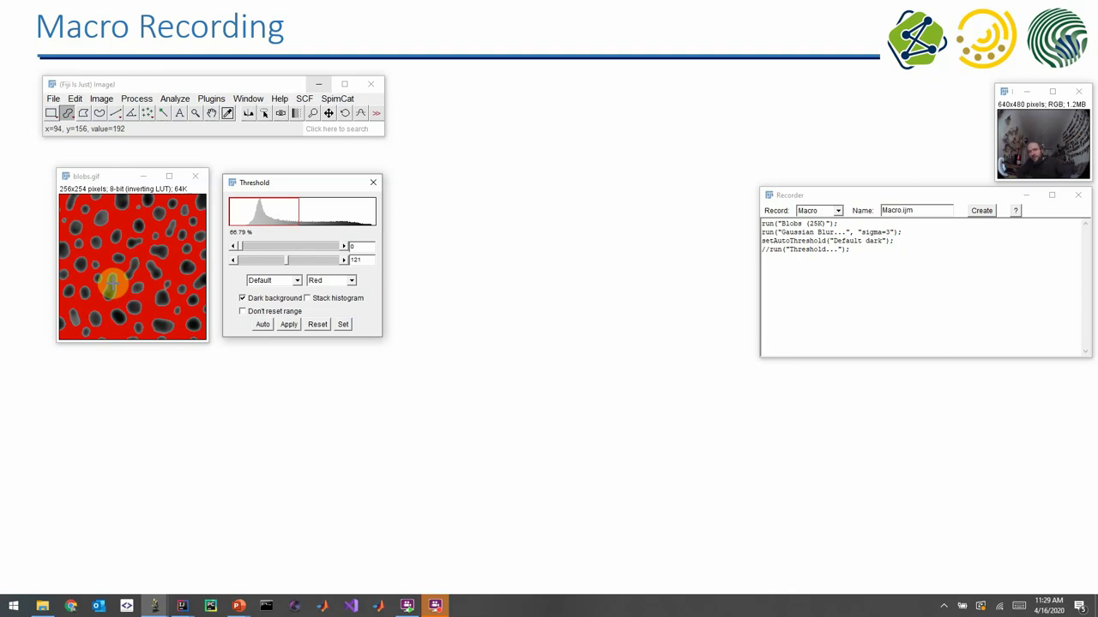
pyautogui.click(269, 299)
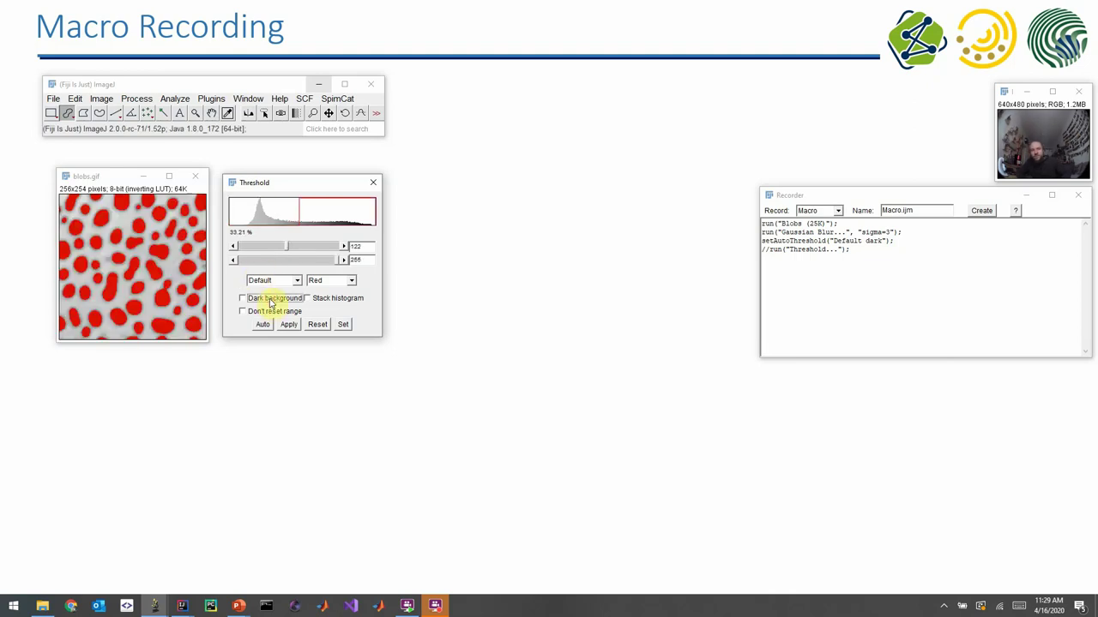
# - Try Huang and other threshold methods, return to Default, and apply to create the mask
pyautogui.click(273, 280)
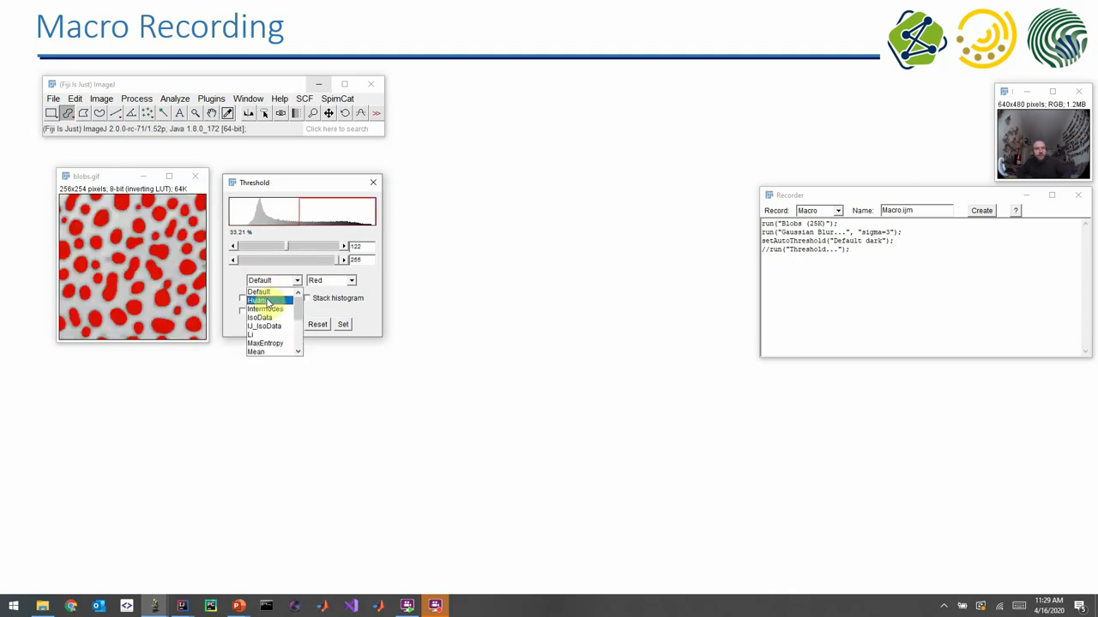
pyautogui.click(269, 302)
pyautogui.press('Down')
pyautogui.press('Down')
pyautogui.press('Down')
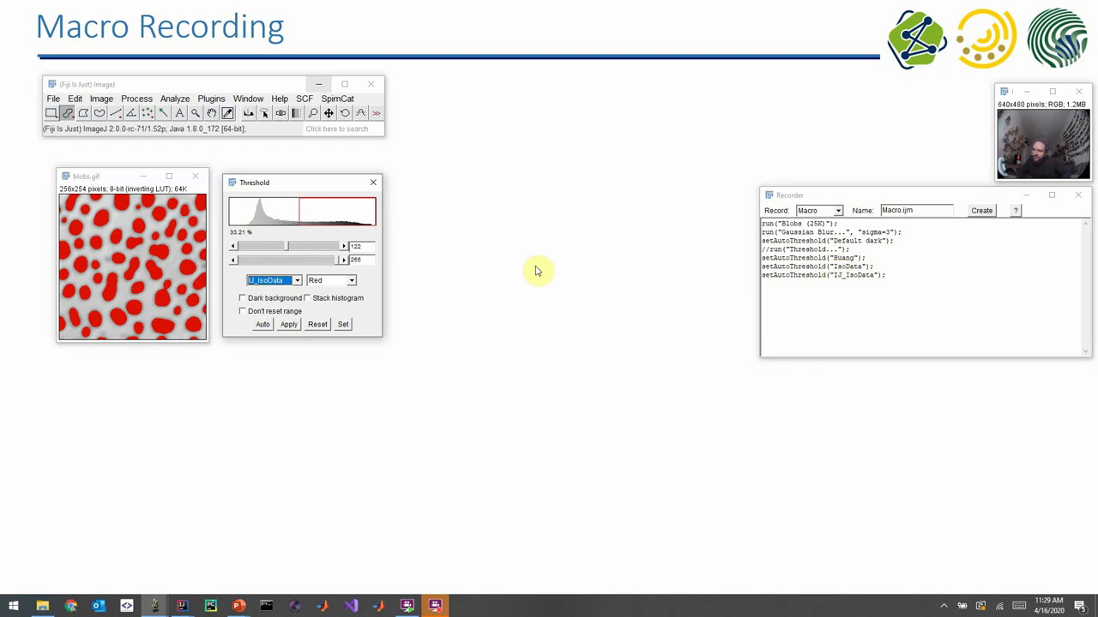
pyautogui.click(296, 281)
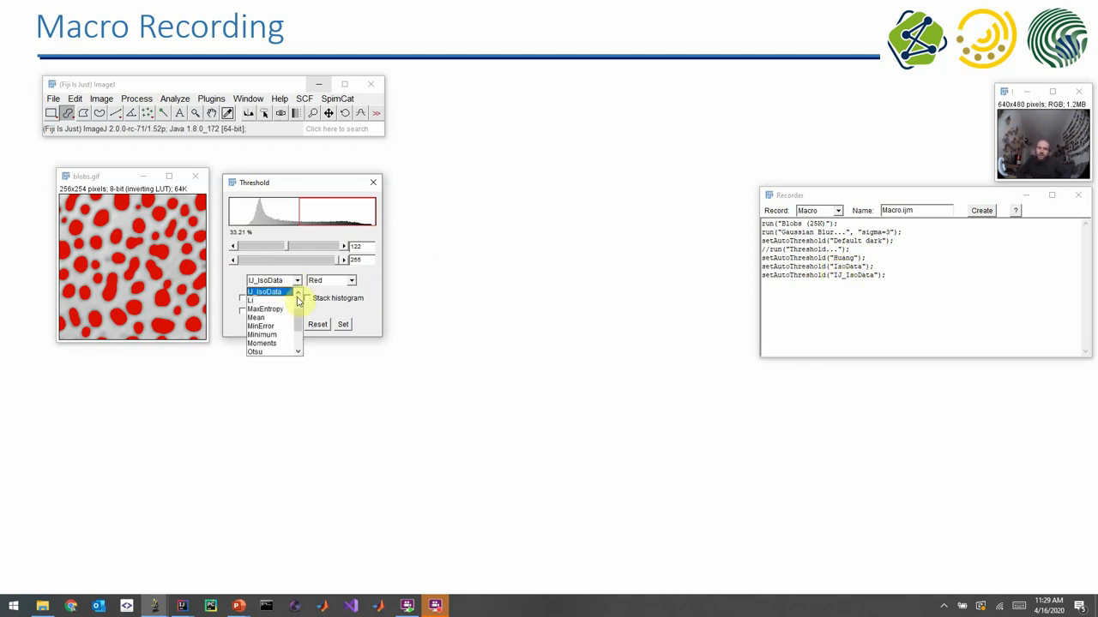
pyautogui.scroll(2, 298, 291)
pyautogui.click(270, 294)
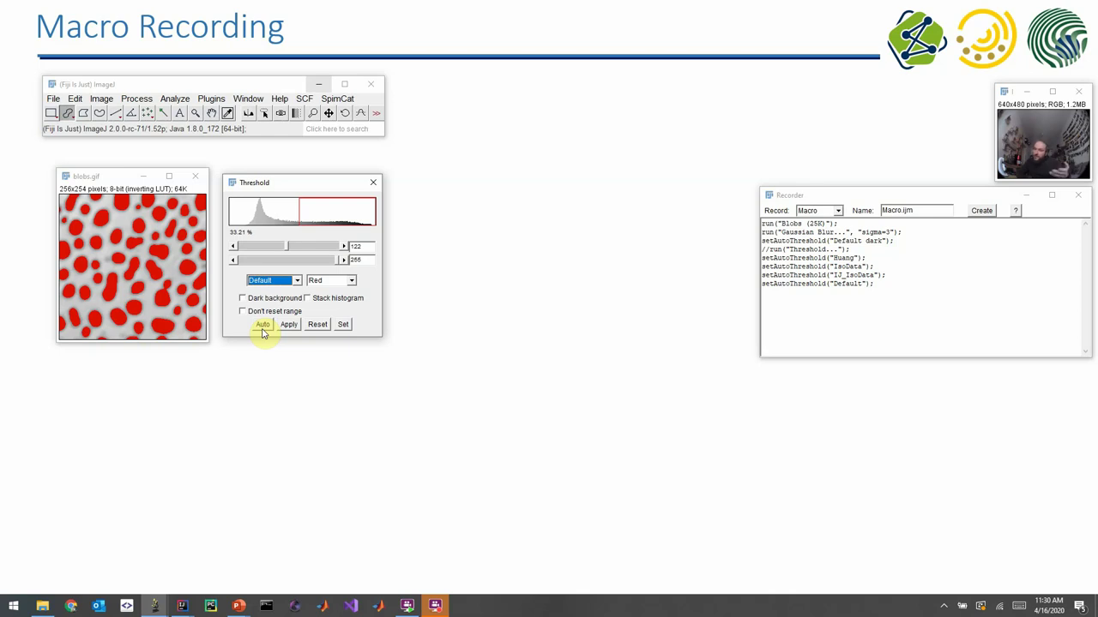
pyautogui.click(289, 327)
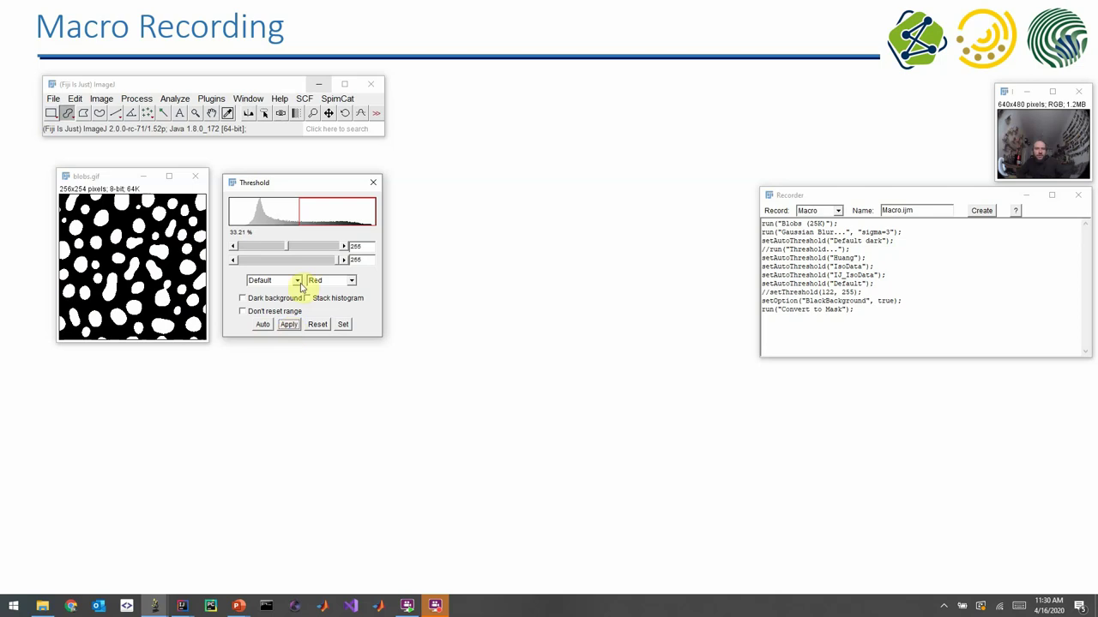
# - Close Threshold, enlarge the Recorder, and add // thresholding, // filtering and open-file comments
pyautogui.click(369, 182)
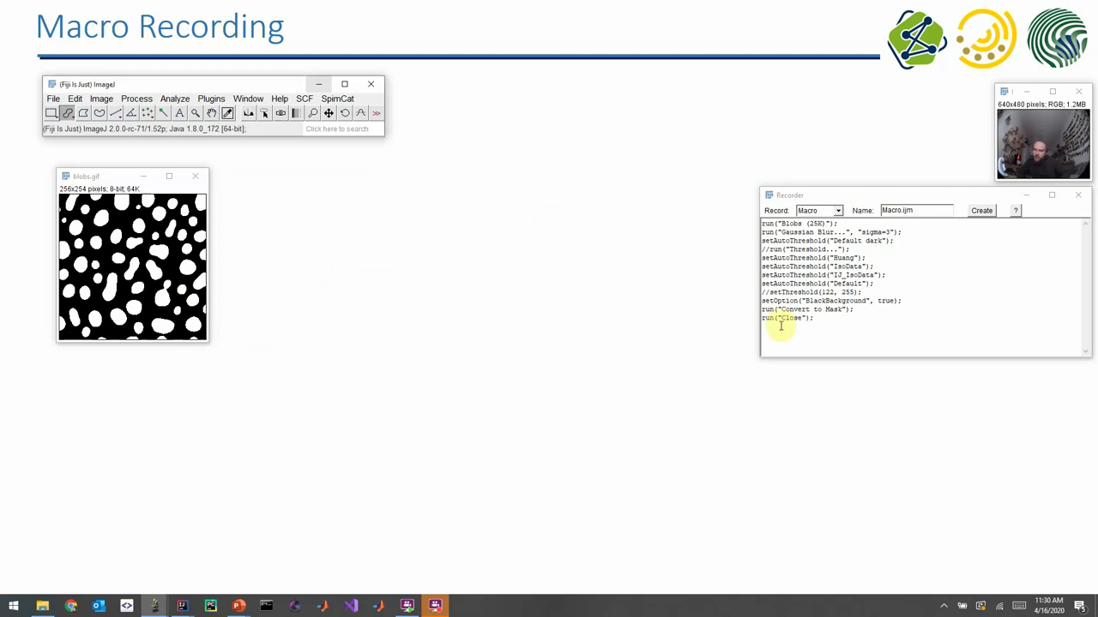
pyautogui.moveTo(777, 318); pyautogui.dragTo(810, 318)
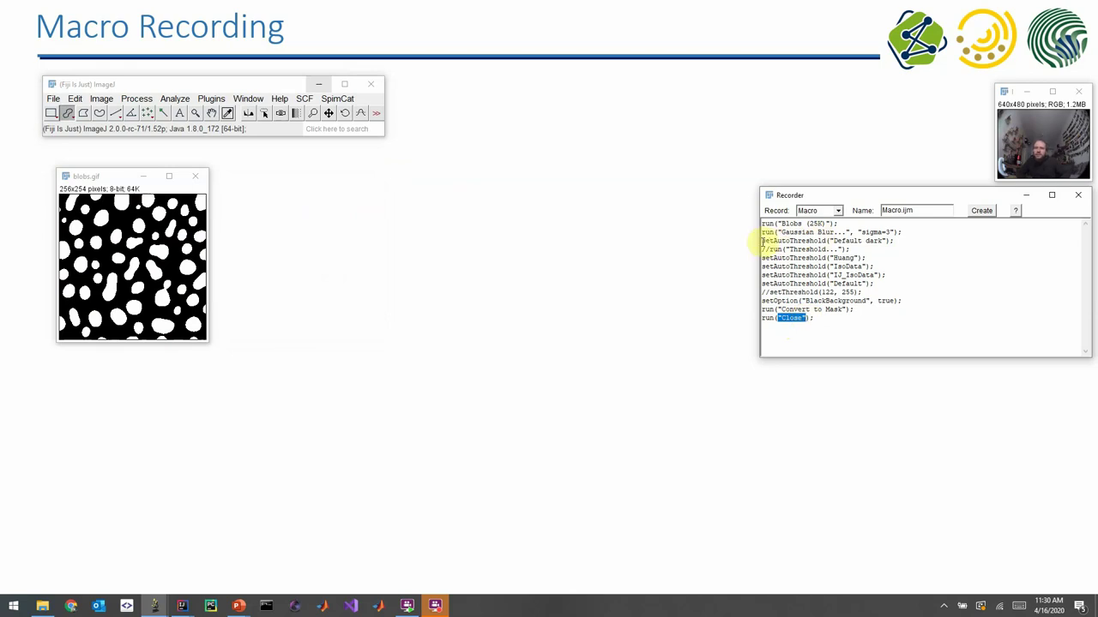
pyautogui.click(761, 240)
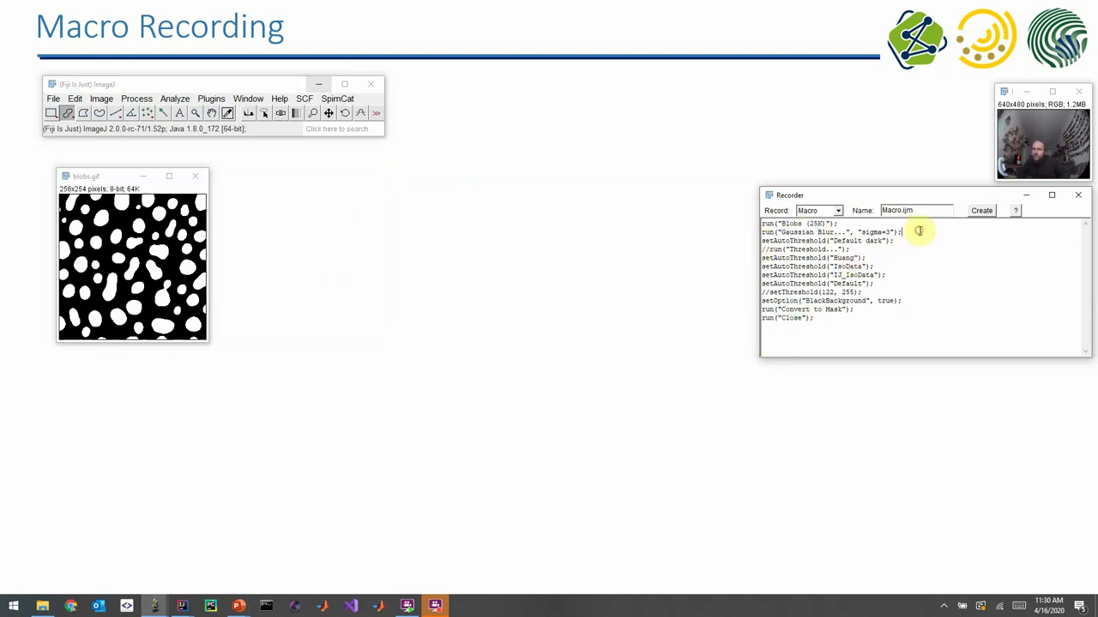
pyautogui.press('Return')
pyautogui.press('Return')
pyautogui.press('Return')
pyautogui.press('BackSpace')
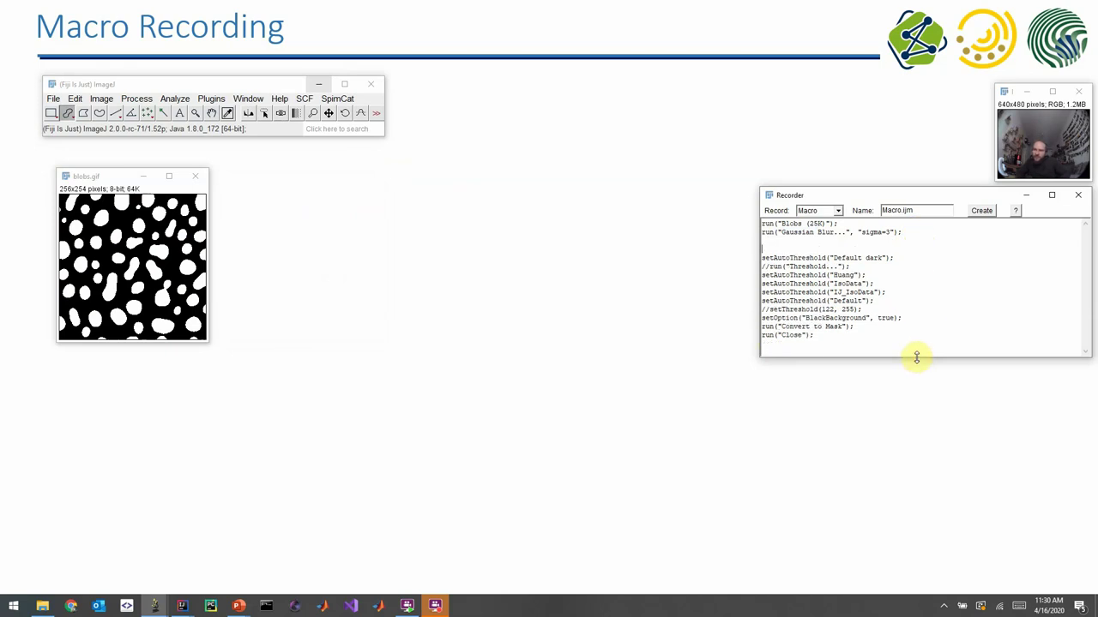
pyautogui.moveTo(914, 357); pyautogui.dragTo(914, 549)
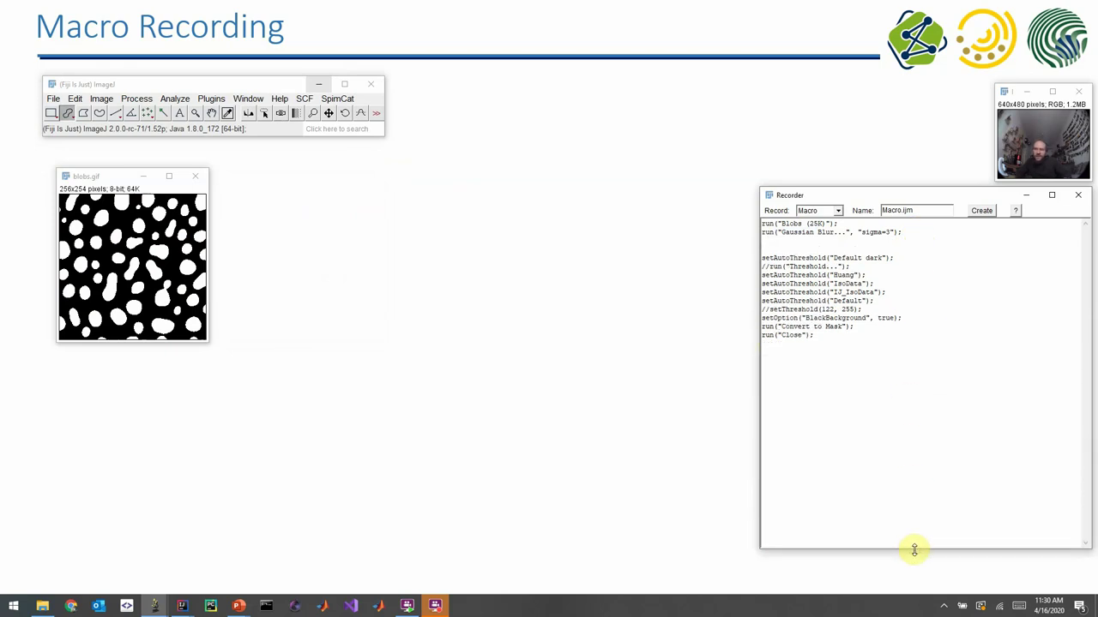
pyautogui.write('// thresho')
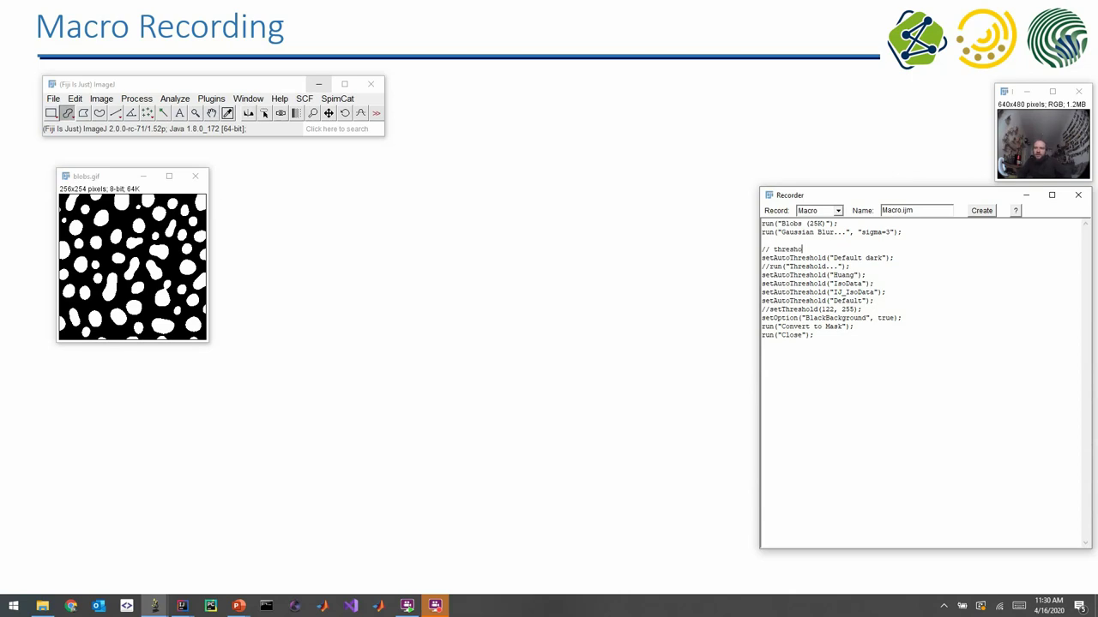
pyautogui.write('lding')
pyautogui.press('Return')
pyautogui.press('Return')
pyautogui.write('// filtering')
pyautogui.click(763, 223)
pyautogui.press('Return')
pyautogui.press('Return')
pyautogui.write('// open the')
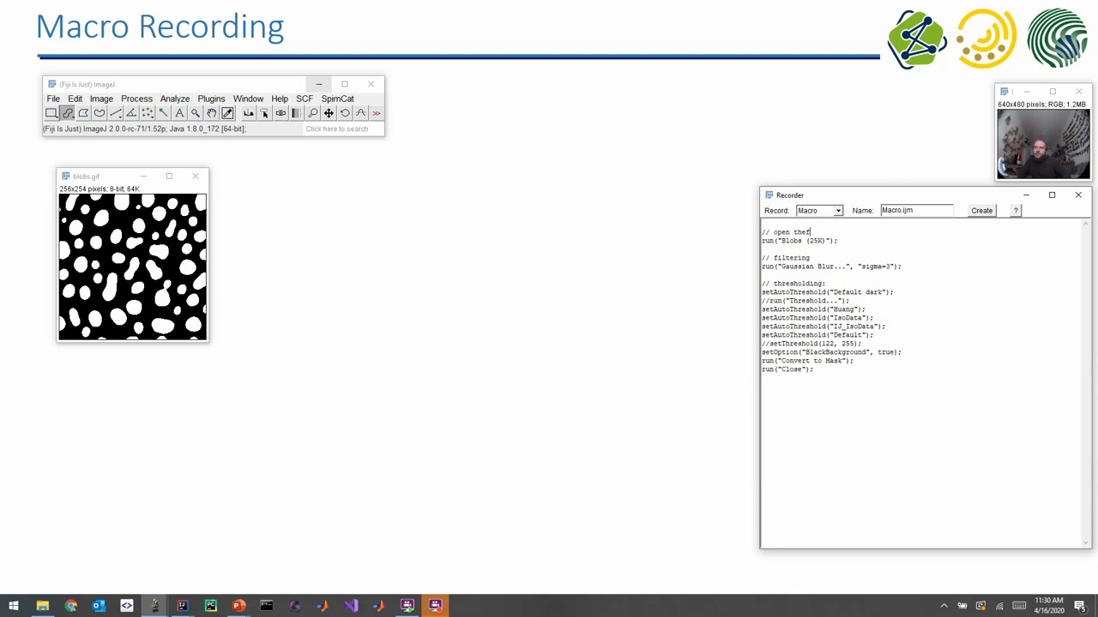
pyautogui.write('ile')
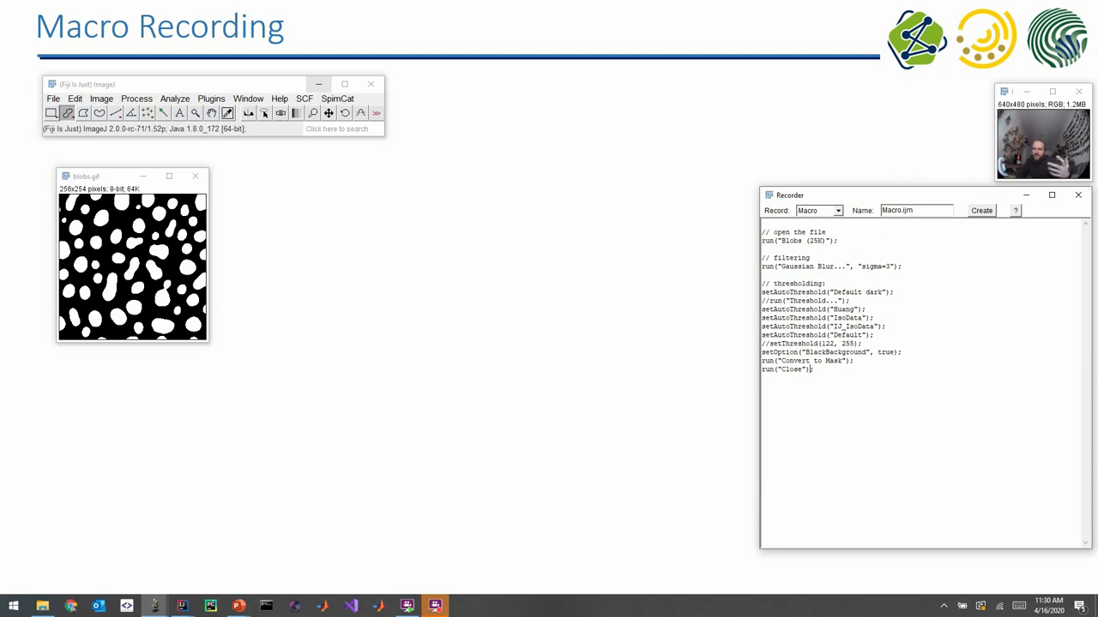
pyautogui.press('Return')
pyautogui.press('Return')
pyautogui.press('Return')
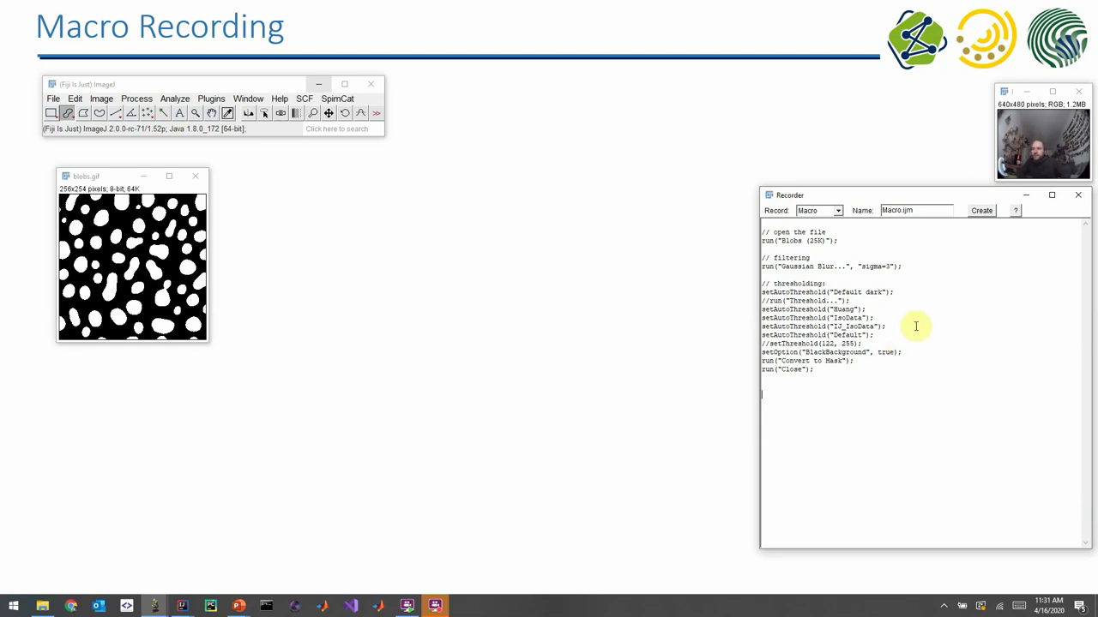
# - Delete the trial setAutoThreshold lines, Default dark through IJ_IsoData, keeping only Default
pyautogui.click(915, 326)
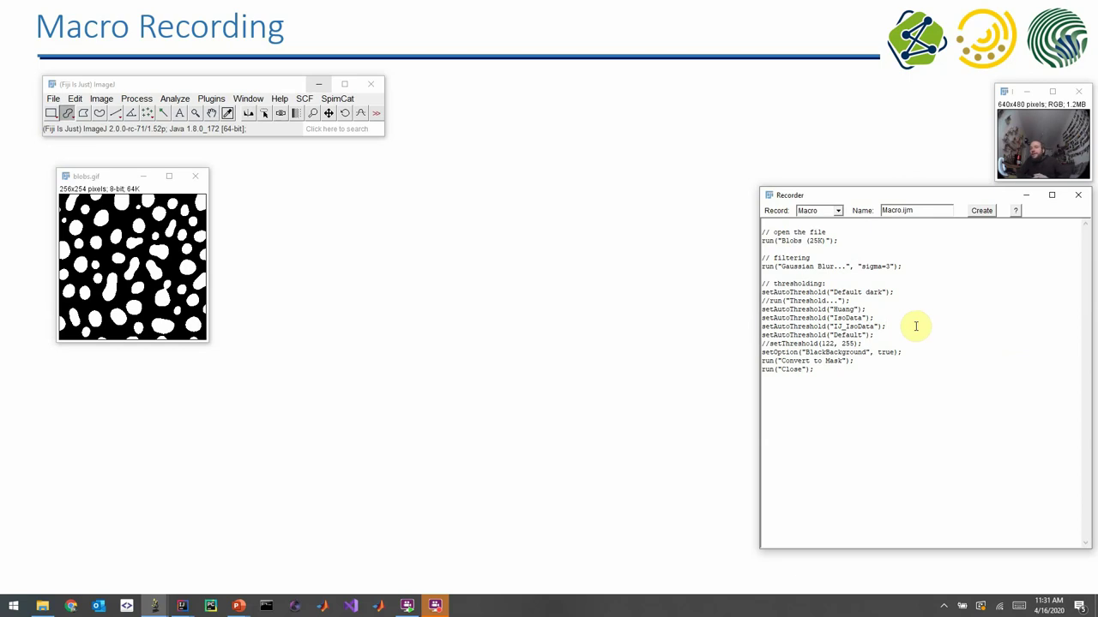
pyautogui.click(844, 292)
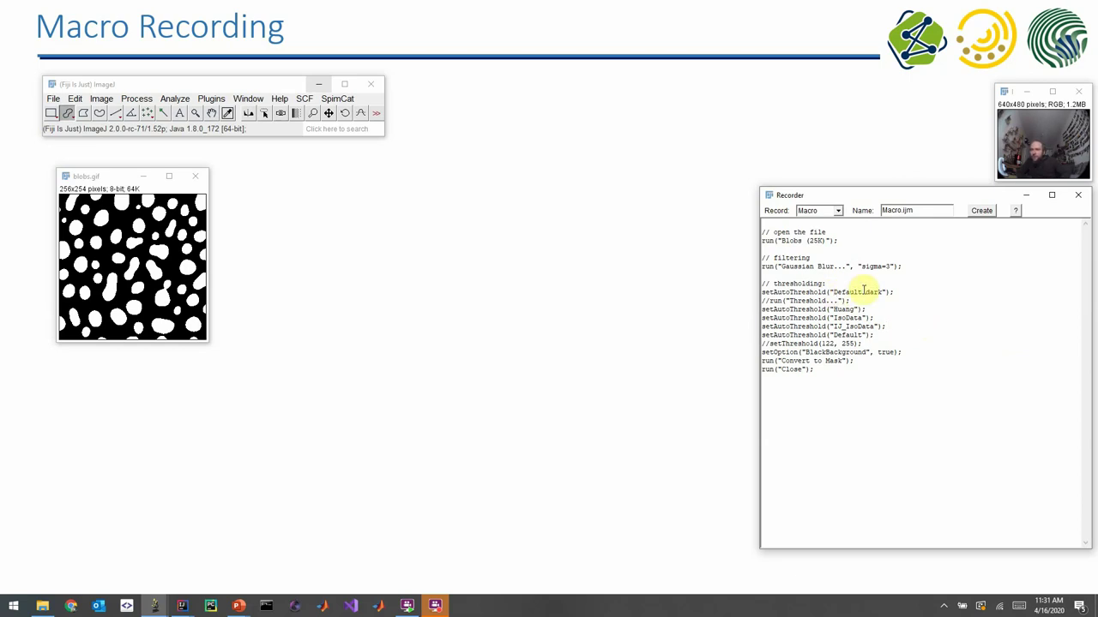
pyautogui.doubleClick(875, 292)
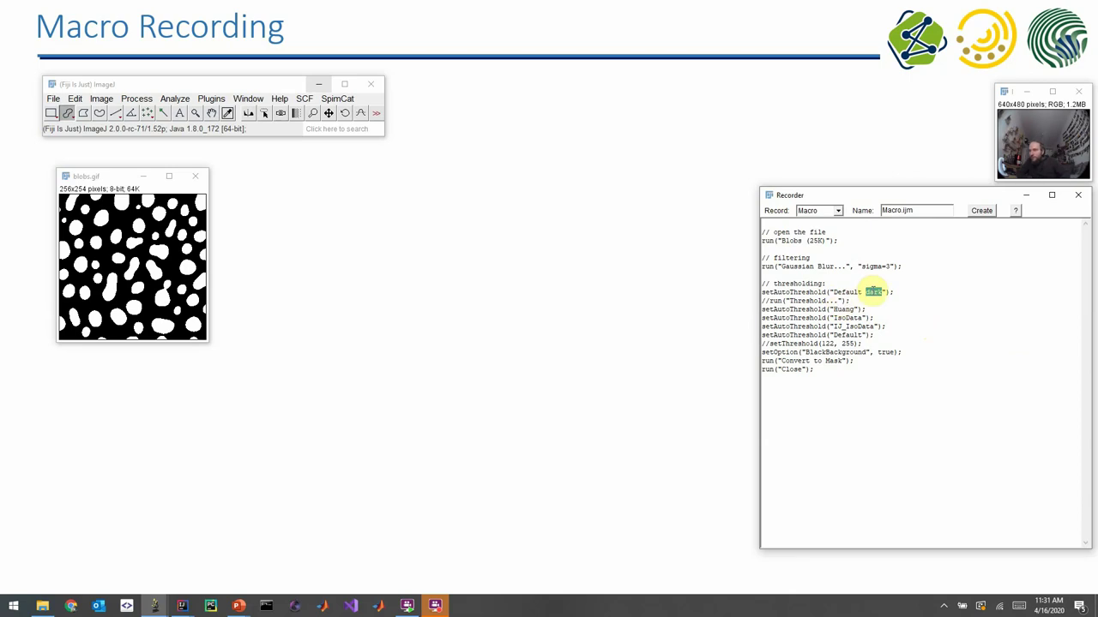
pyautogui.click(838, 311)
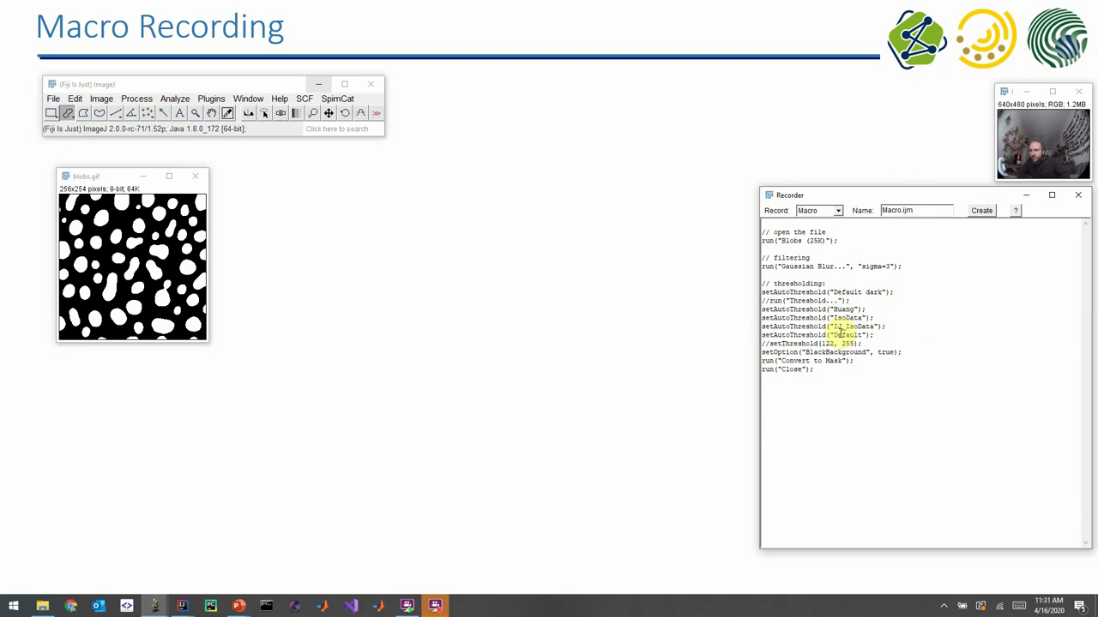
pyautogui.doubleClick(839, 336)
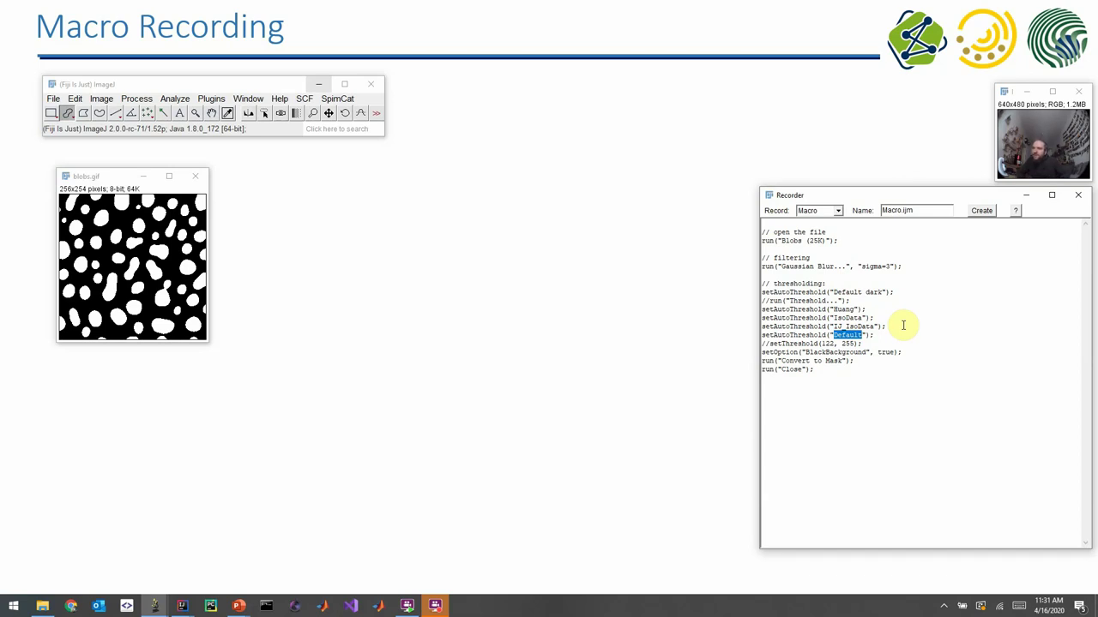
pyautogui.moveTo(903, 324); pyautogui.dragTo(748, 298)
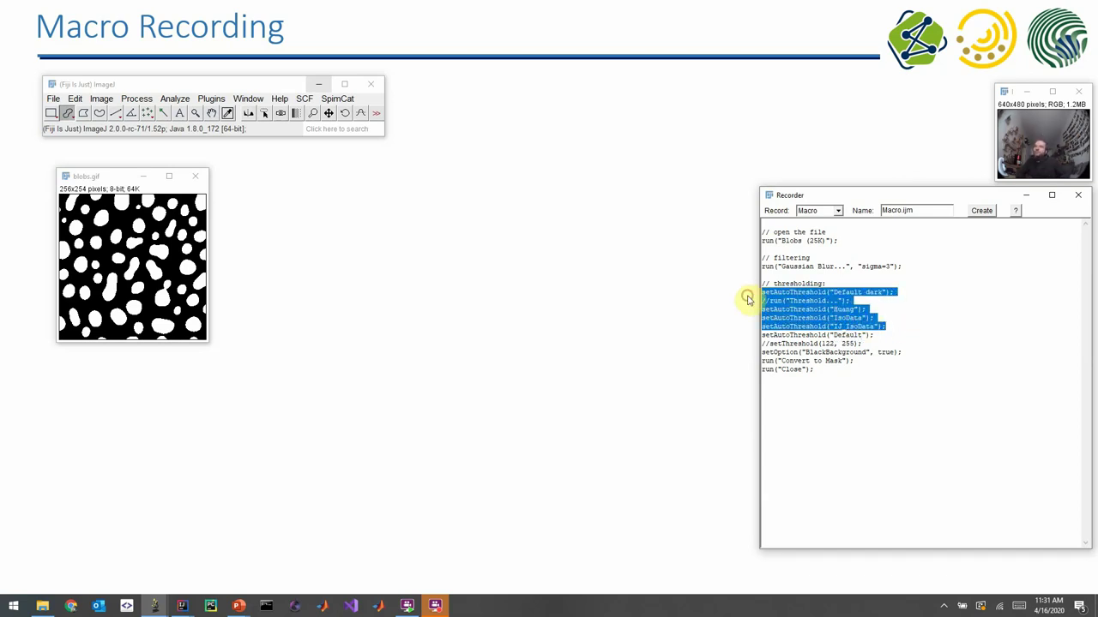
pyautogui.press('Delete')
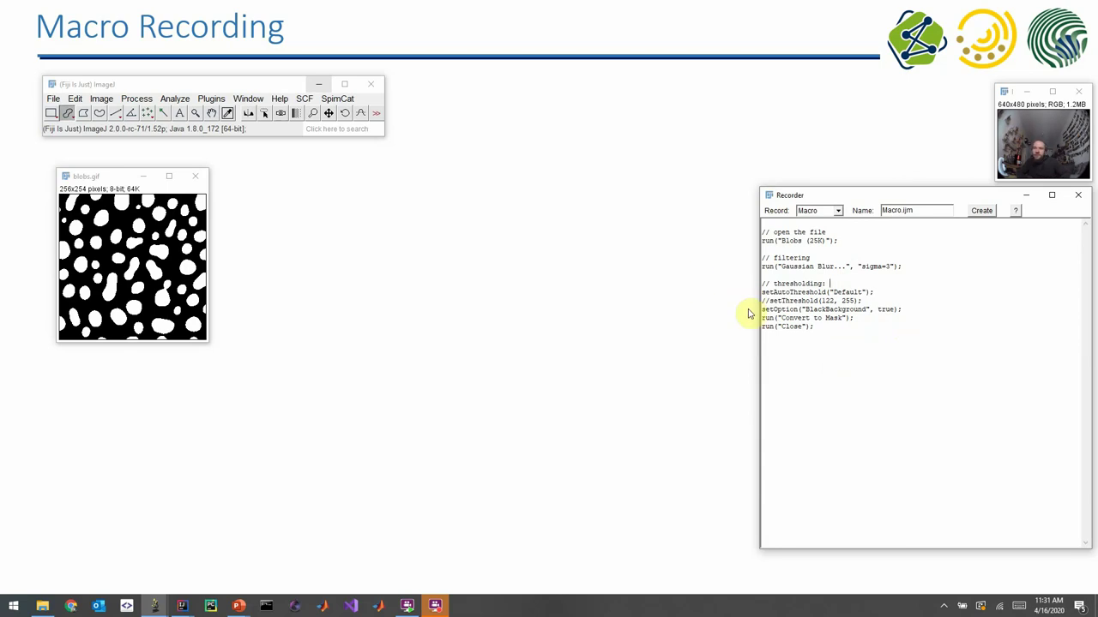
# - Run Analyze Particles on the blobs mask with Summarize off, Display results on, Show Count Masks
pyautogui.click(109, 177)
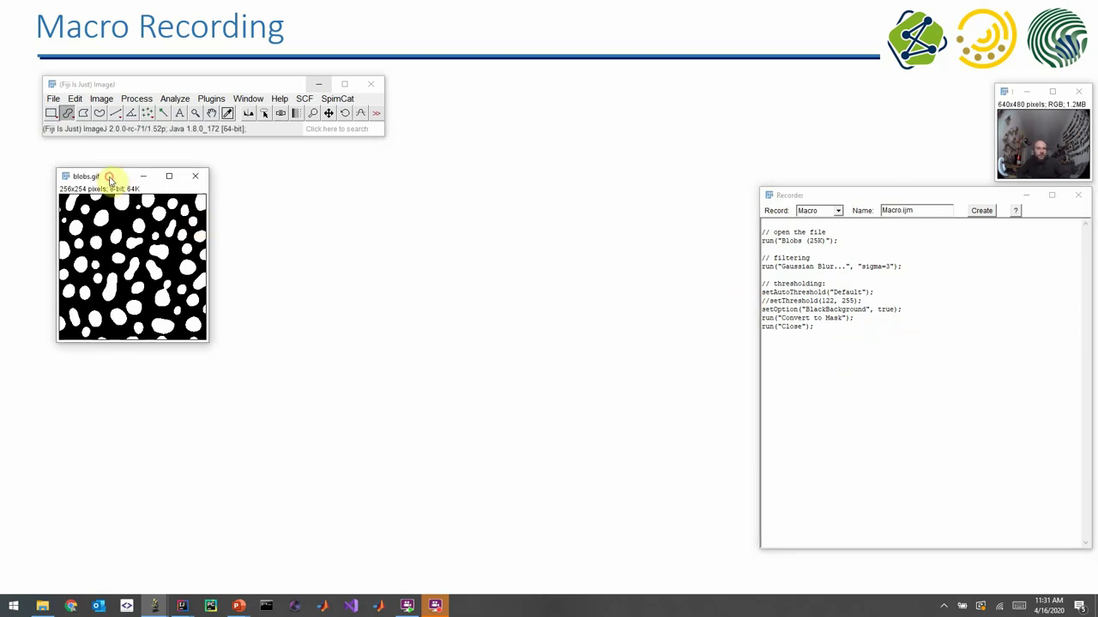
pyautogui.click(108, 178)
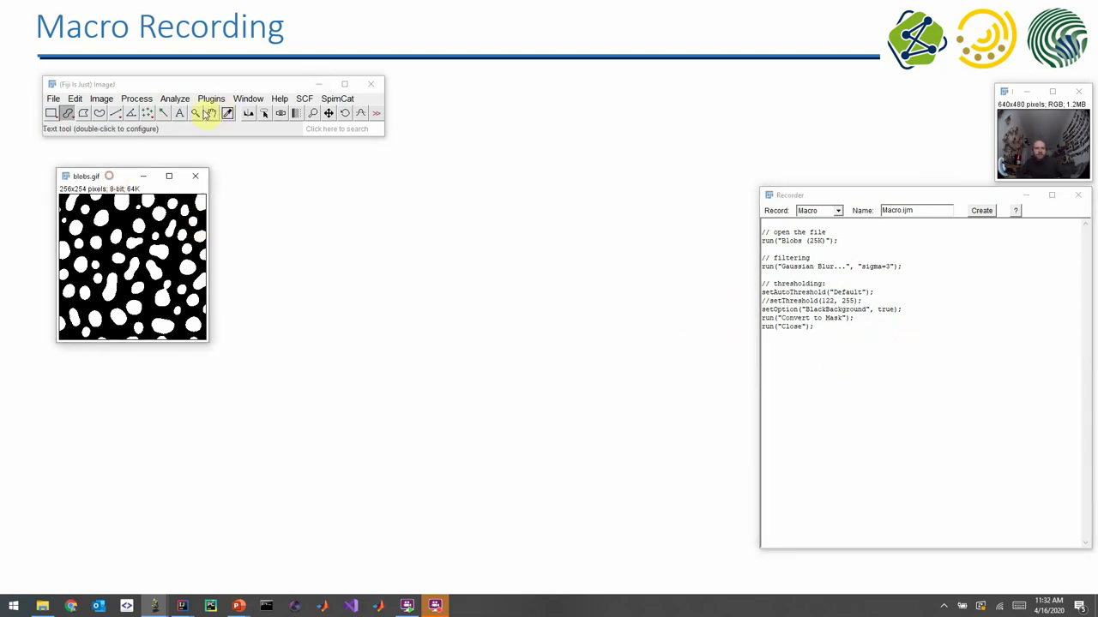
pyautogui.click(173, 100)
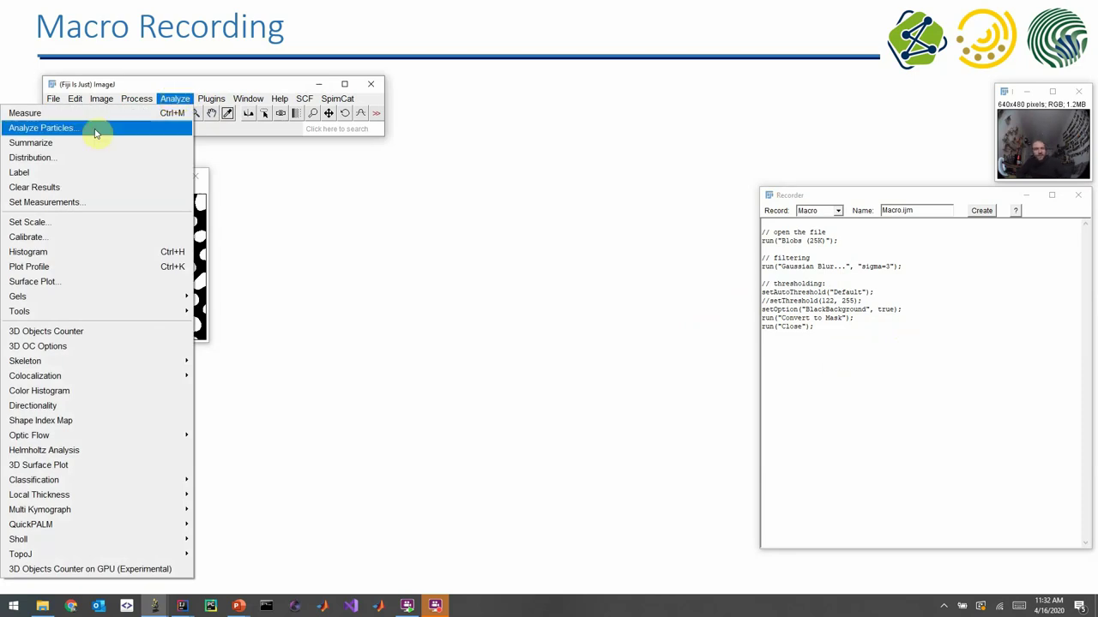
pyautogui.click(58, 128)
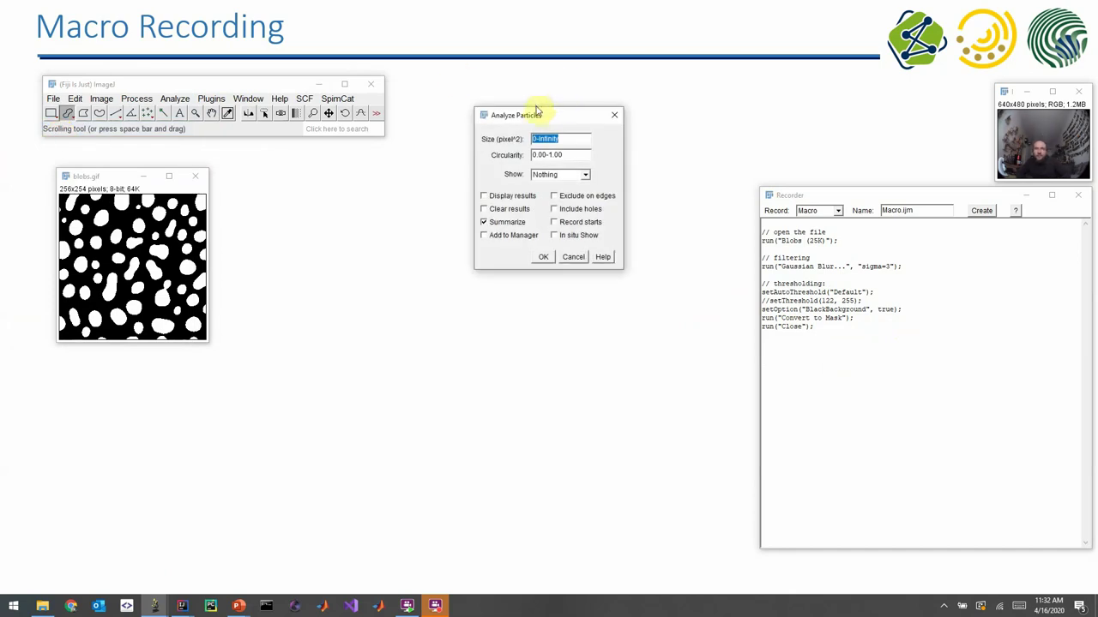
pyautogui.moveTo(532, 117); pyautogui.dragTo(396, 202)
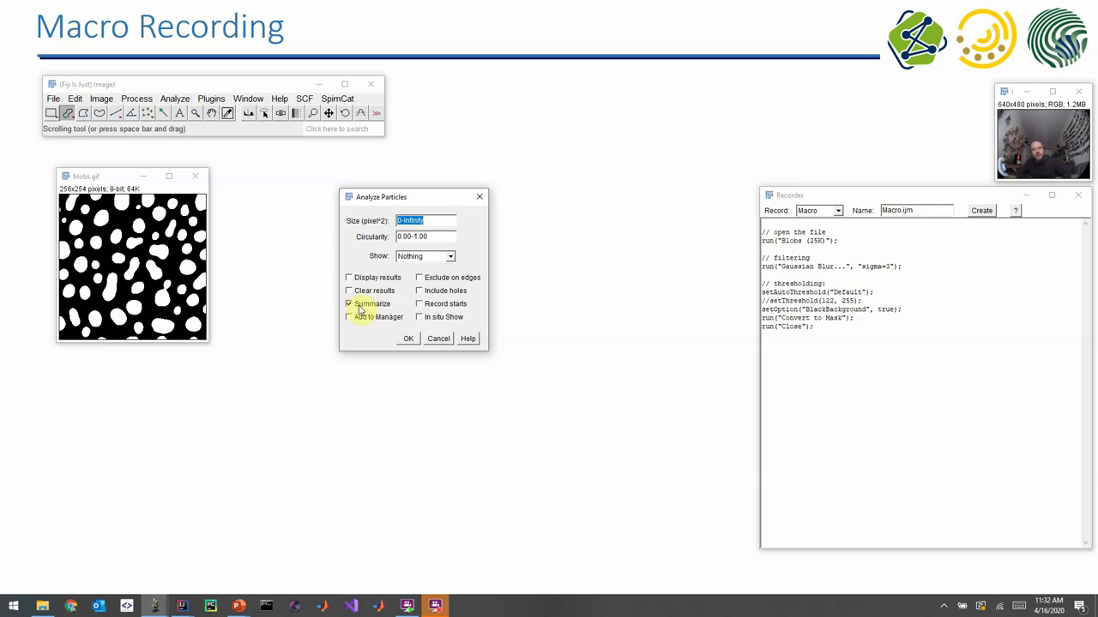
pyautogui.click(360, 309)
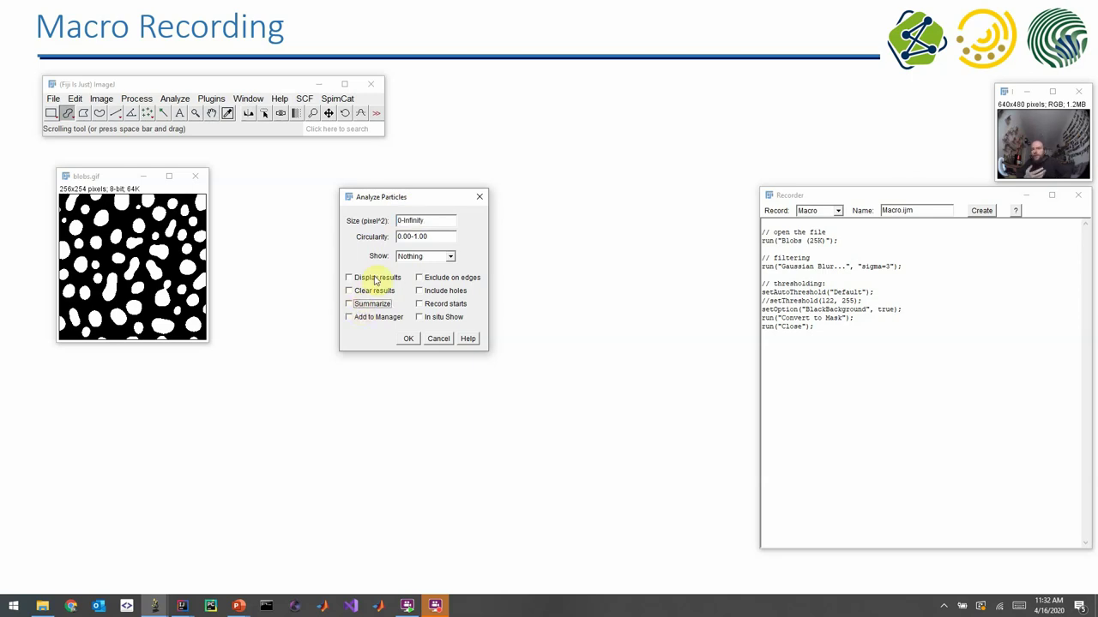
pyautogui.click(374, 280)
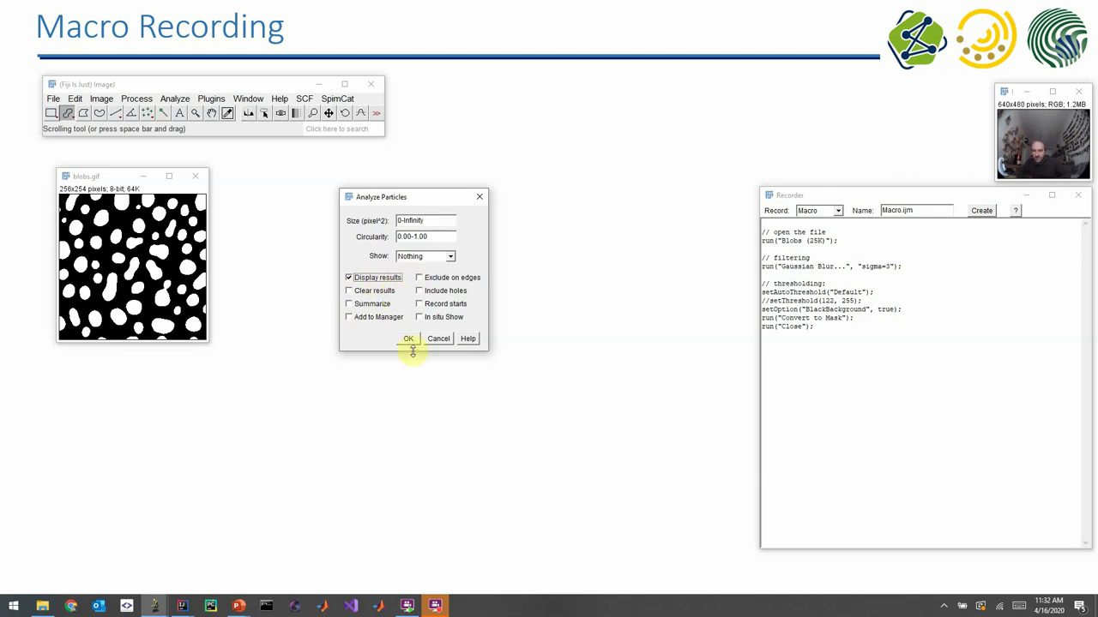
pyautogui.click(416, 259)
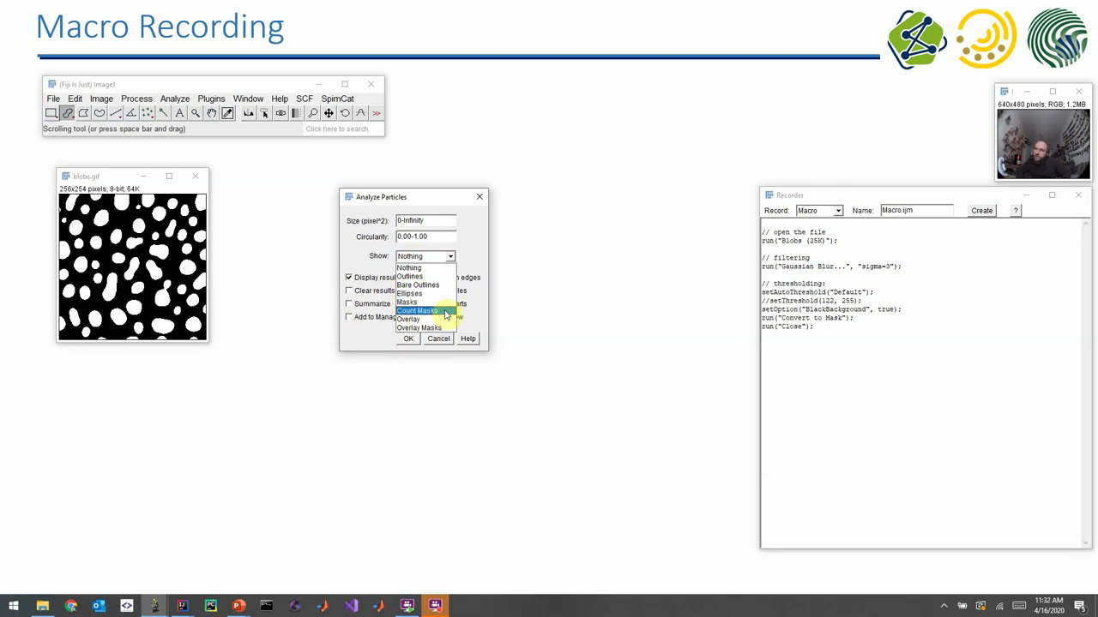
pyautogui.click(445, 315)
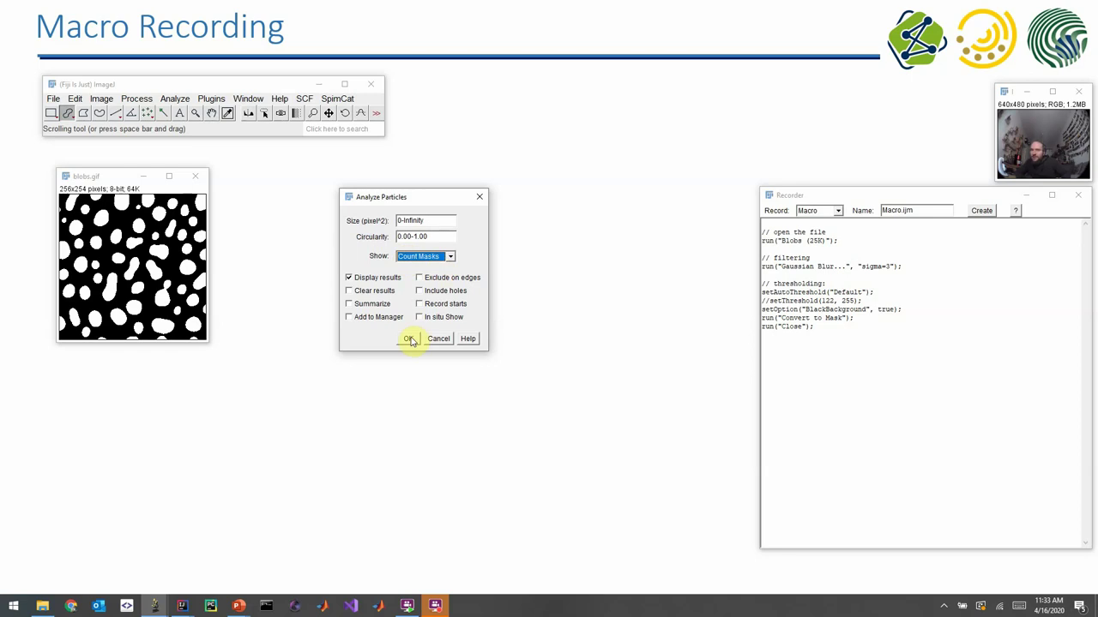
pyautogui.click(408, 339)
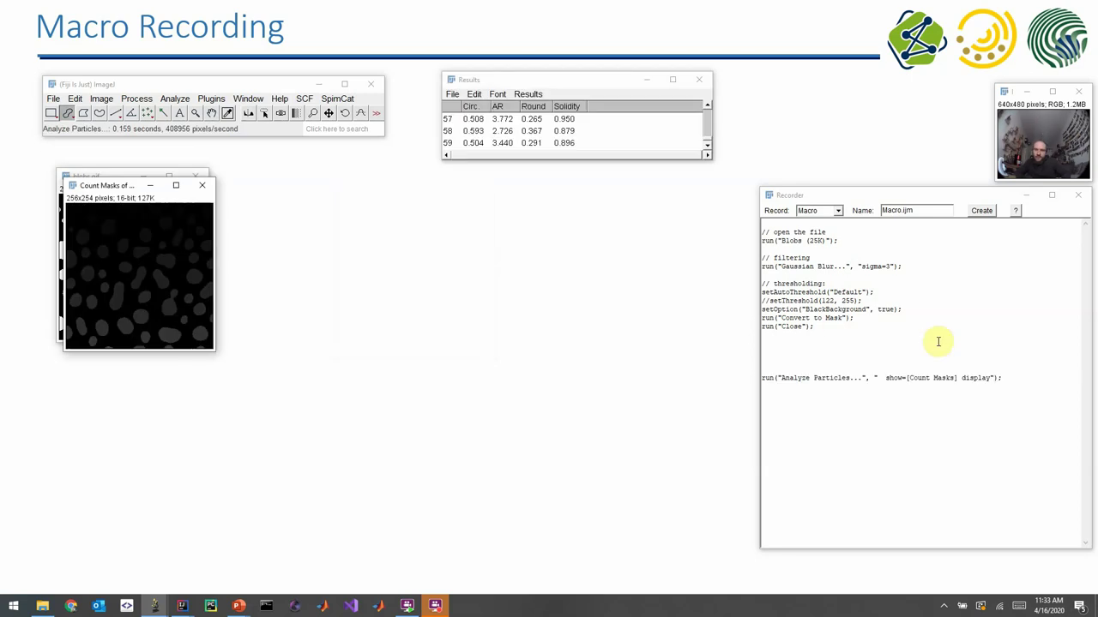
pyautogui.moveTo(886, 377); pyautogui.dragTo(994, 377)
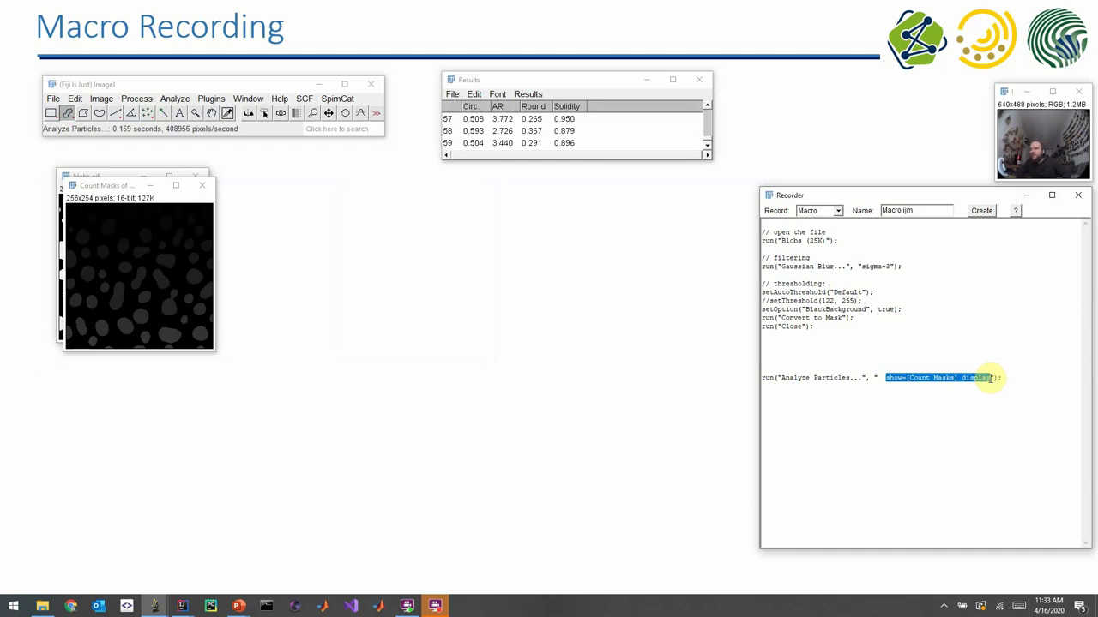
pyautogui.click(991, 378)
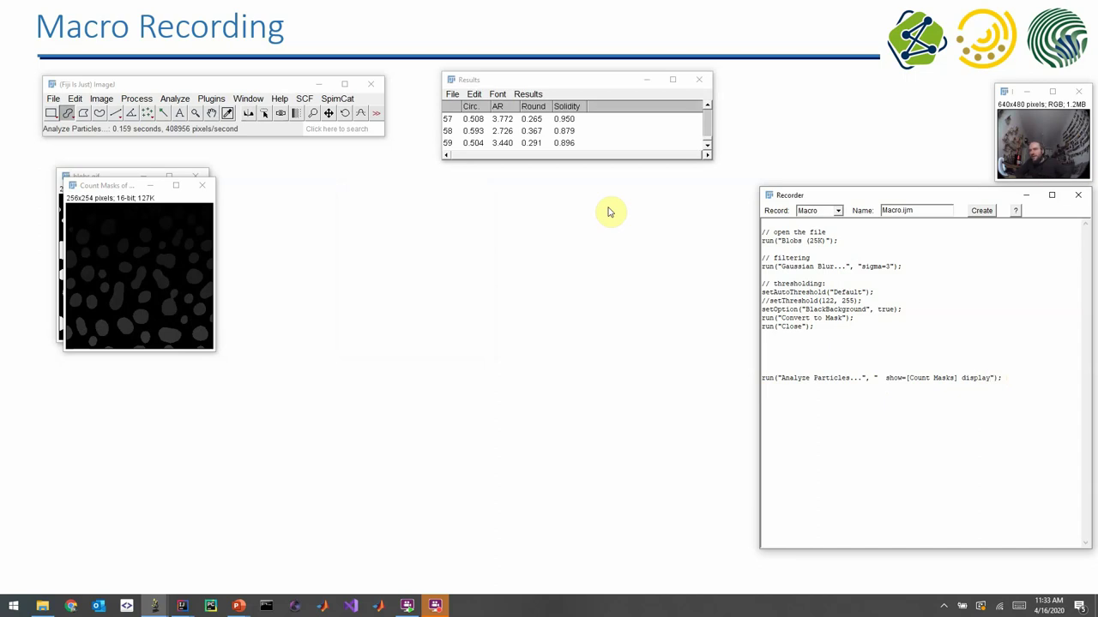
# - Close the Results table without saving and close the Count Masks image
pyautogui.click(699, 82)
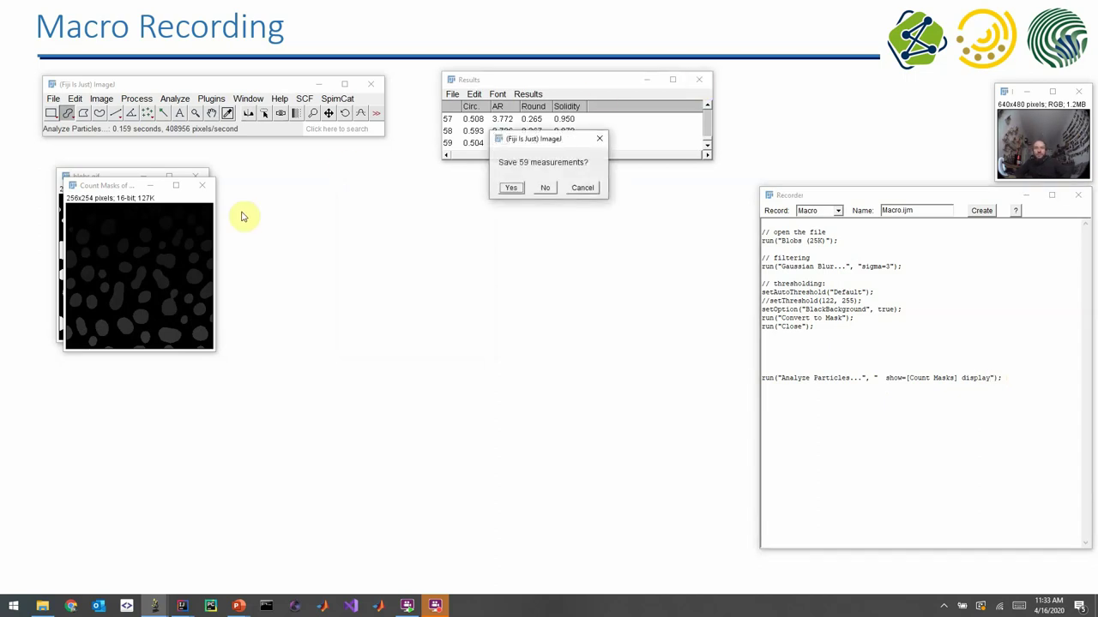
pyautogui.click(548, 188)
pyautogui.click(202, 185)
# - Rerun Analyze Particles with Add to Manager checked and check the recorded 'add' option
pyautogui.click(175, 99)
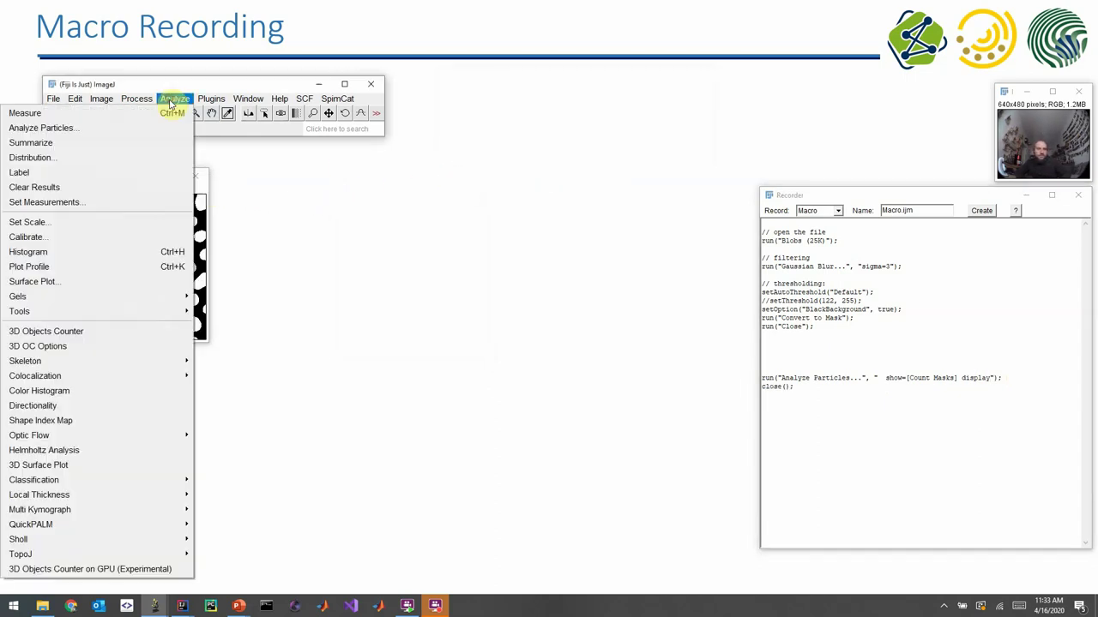
pyautogui.click(90, 140)
pyautogui.moveTo(534, 127); pyautogui.dragTo(455, 204)
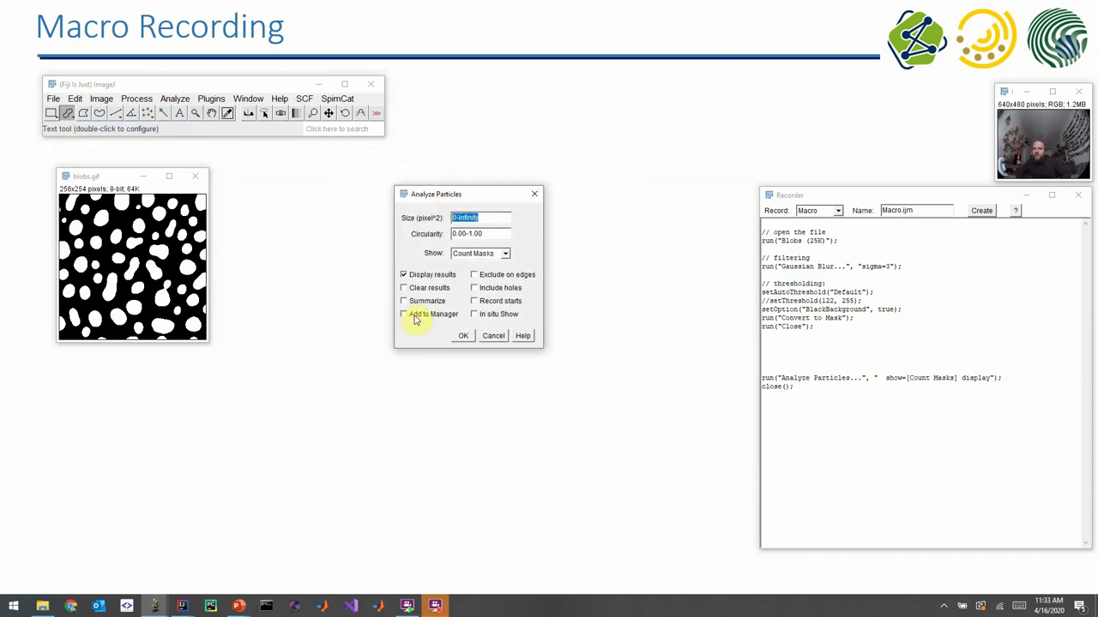
pyautogui.click(414, 316)
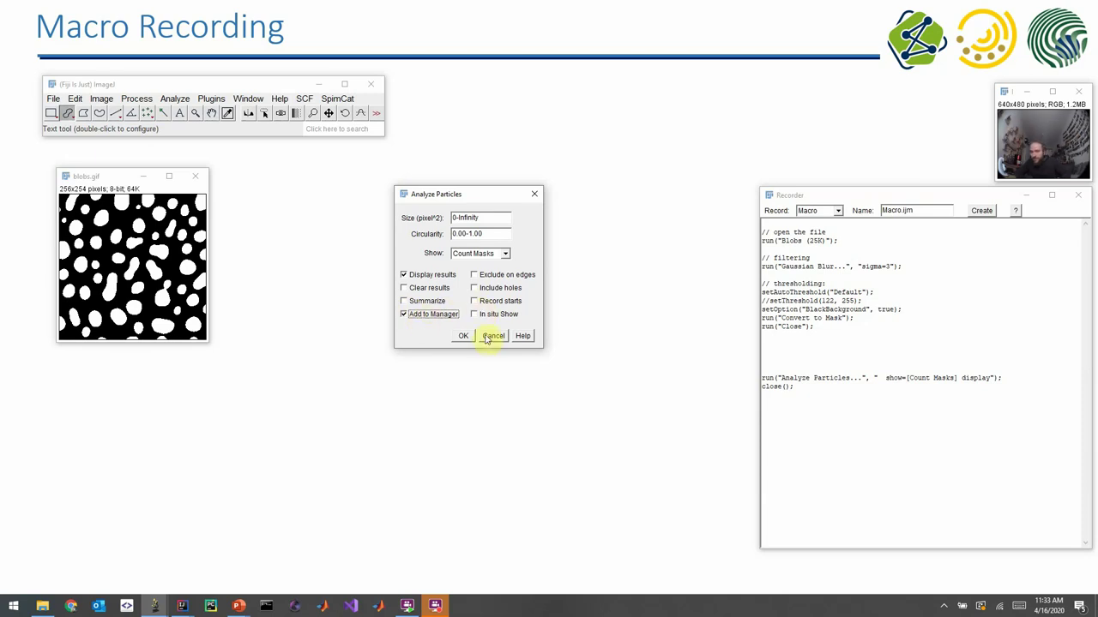
pyautogui.click(464, 339)
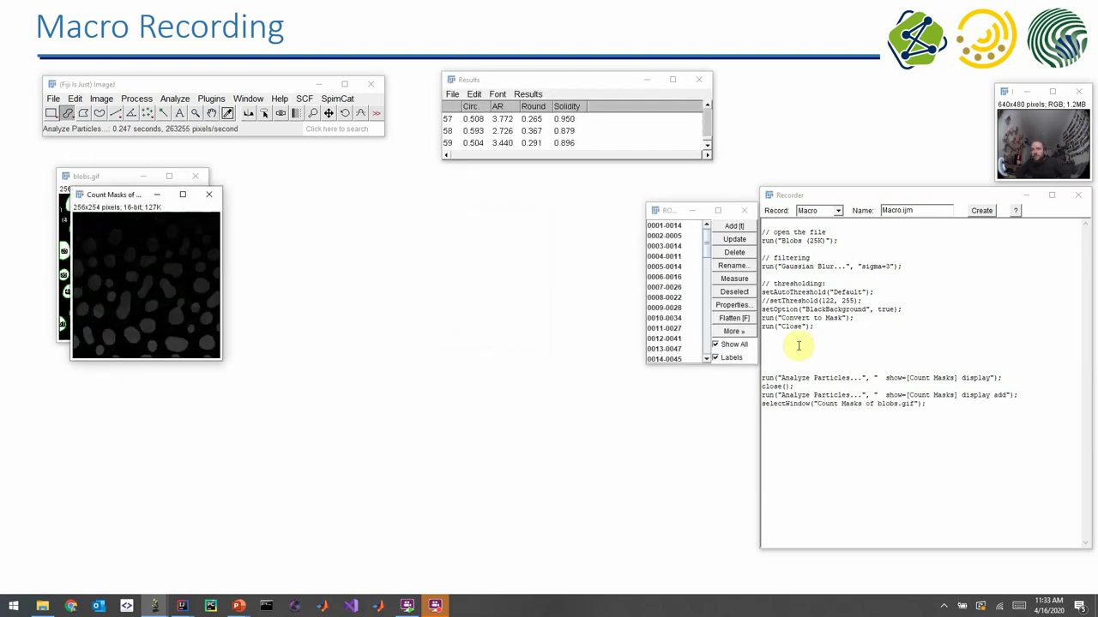
pyautogui.click(1005, 394)
pyautogui.doubleClick(1001, 394)
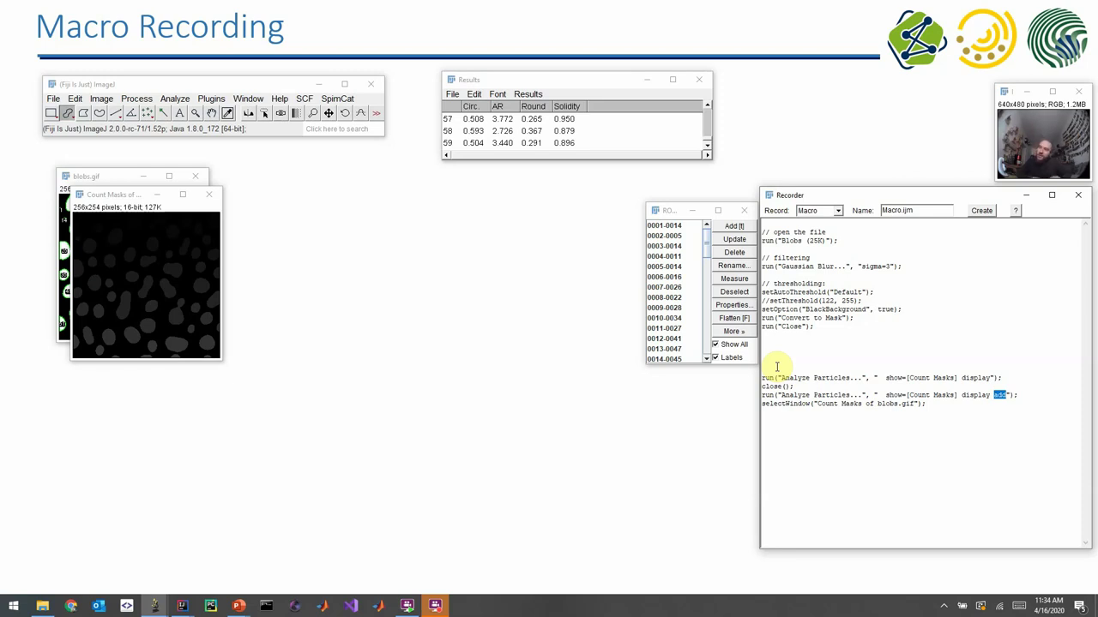
# - Apply the glasbey on dark lookup table to the Count Masks image and check its recorded line
pyautogui.click(107, 197)
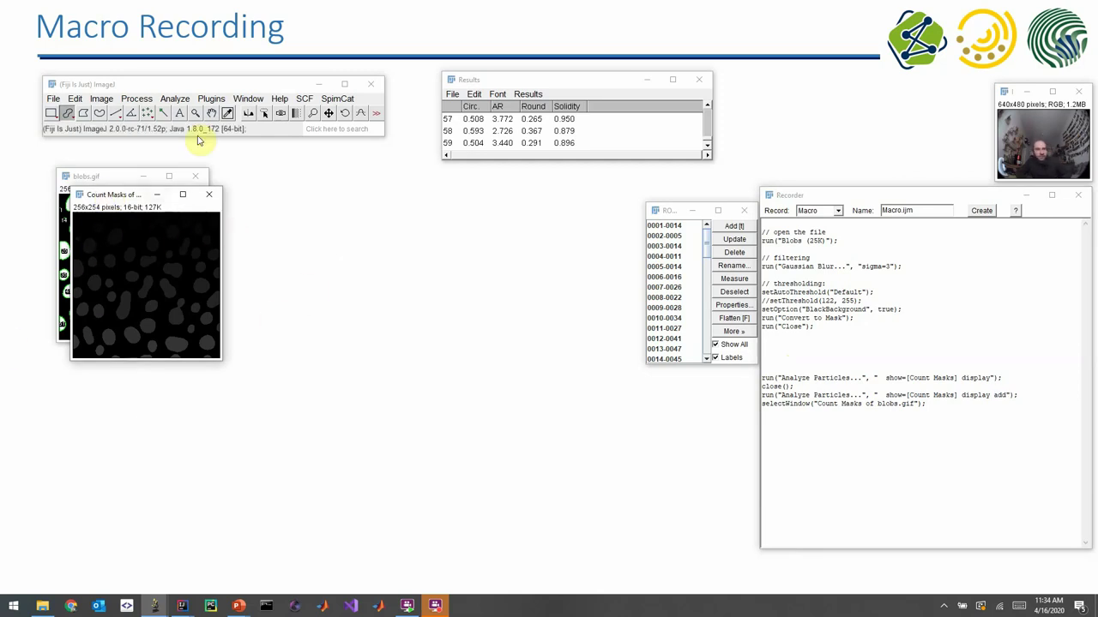
pyautogui.click(103, 100)
pyautogui.moveTo(122, 336)
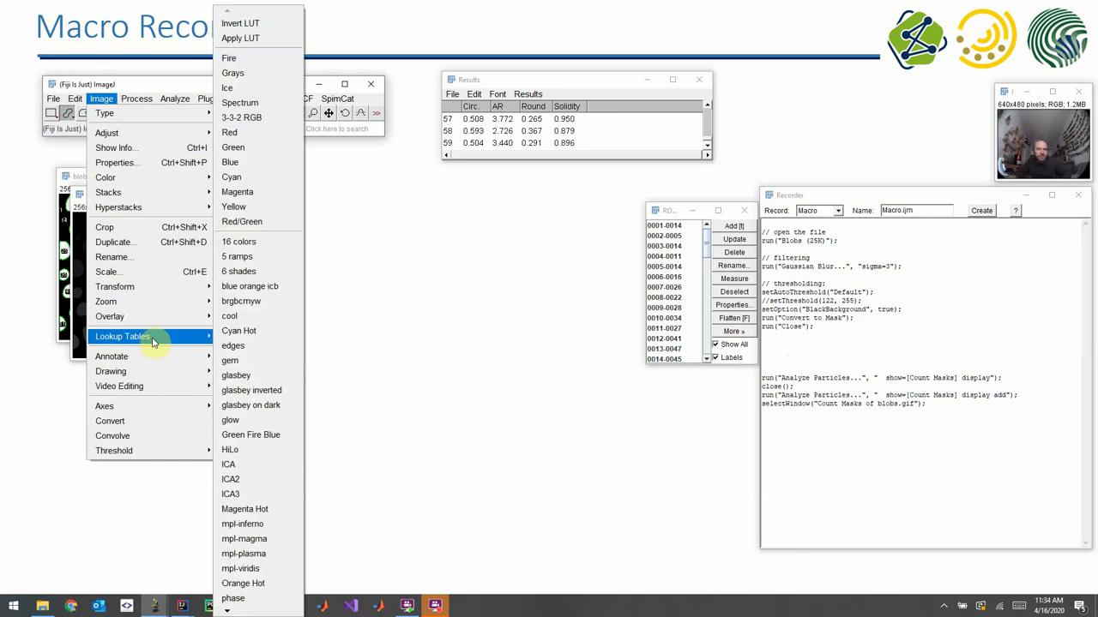
pyautogui.click(237, 409)
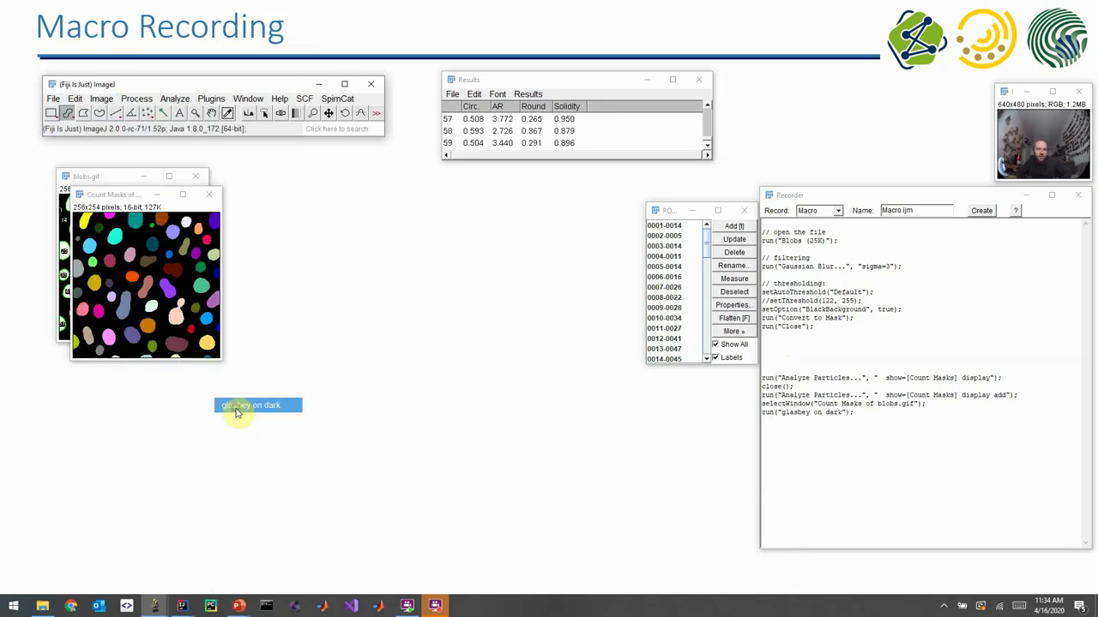
pyautogui.moveTo(857, 415); pyautogui.dragTo(745, 415)
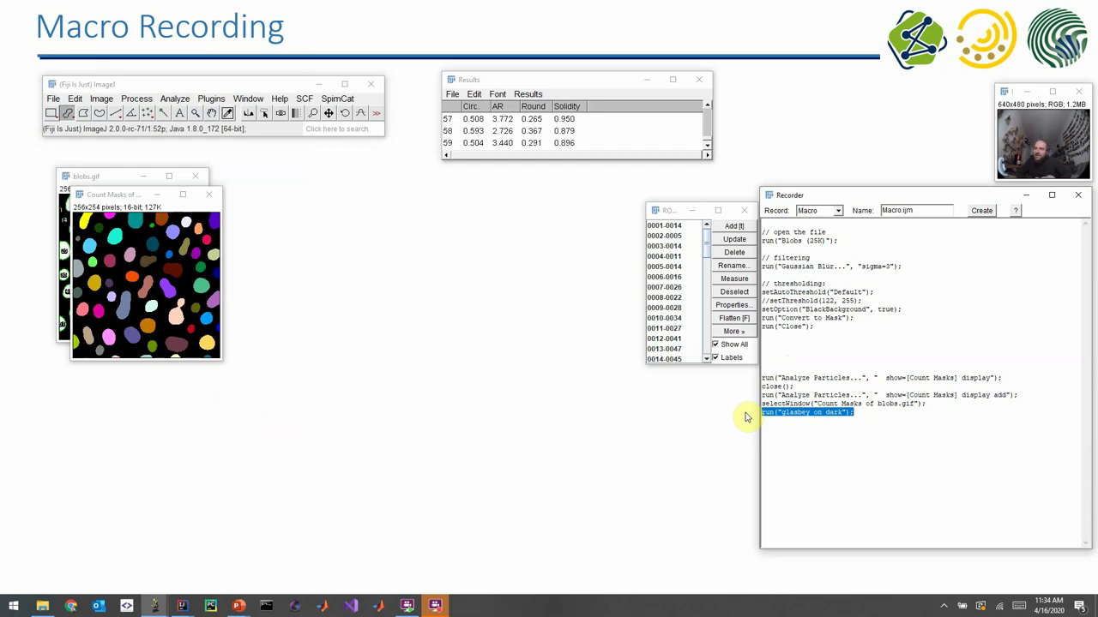
pyautogui.moveTo(746, 417); pyautogui.dragTo(769, 415)
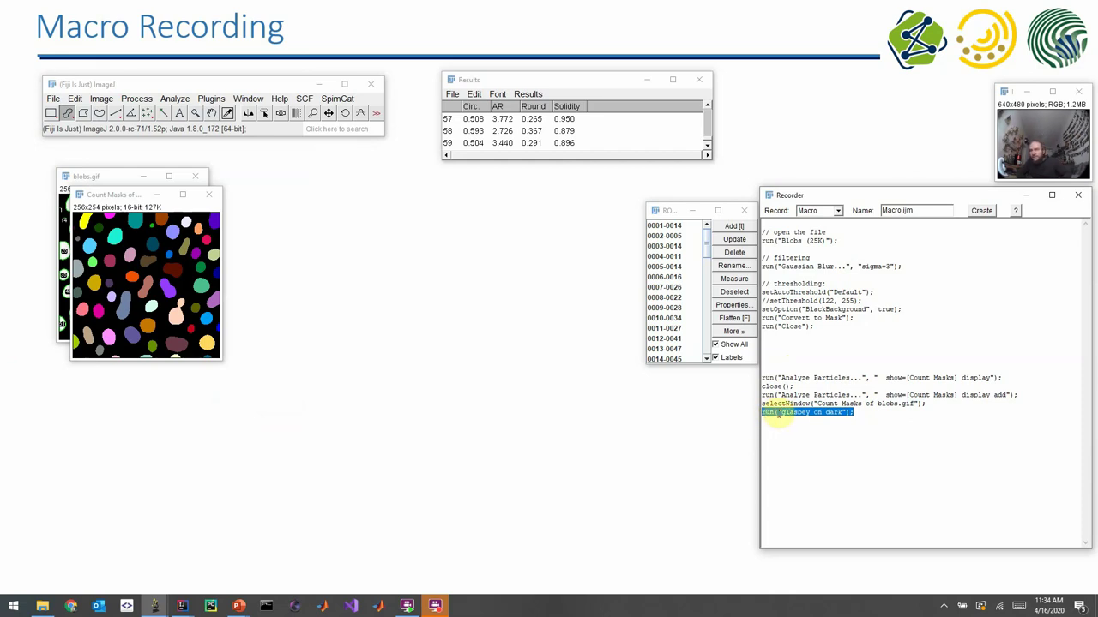
pyautogui.click(103, 99)
pyautogui.moveTo(123, 336)
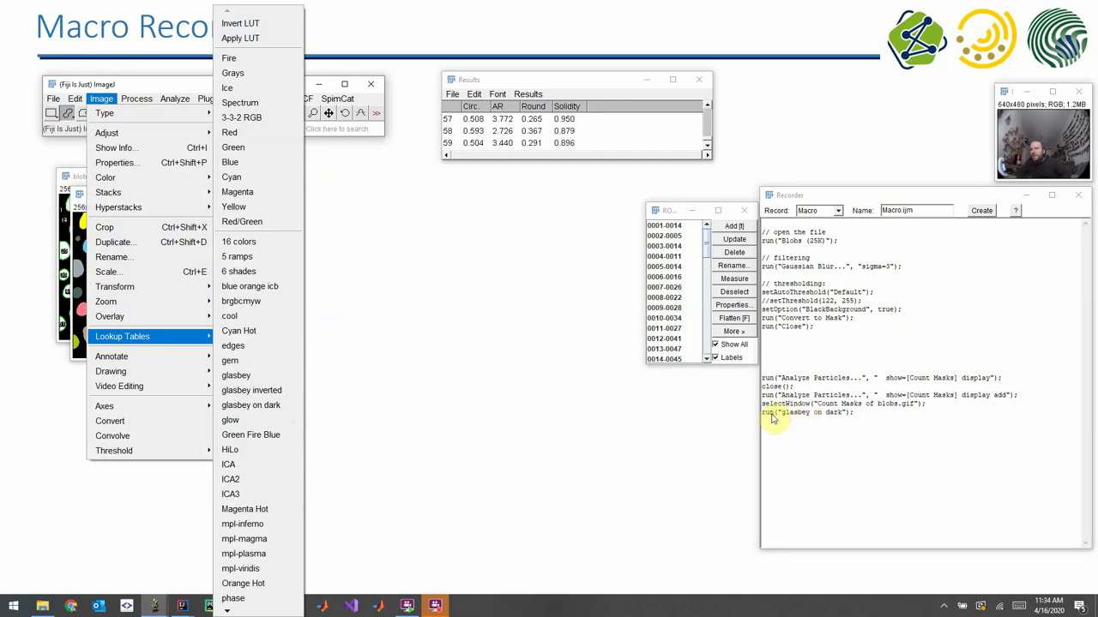
pyautogui.click(888, 420)
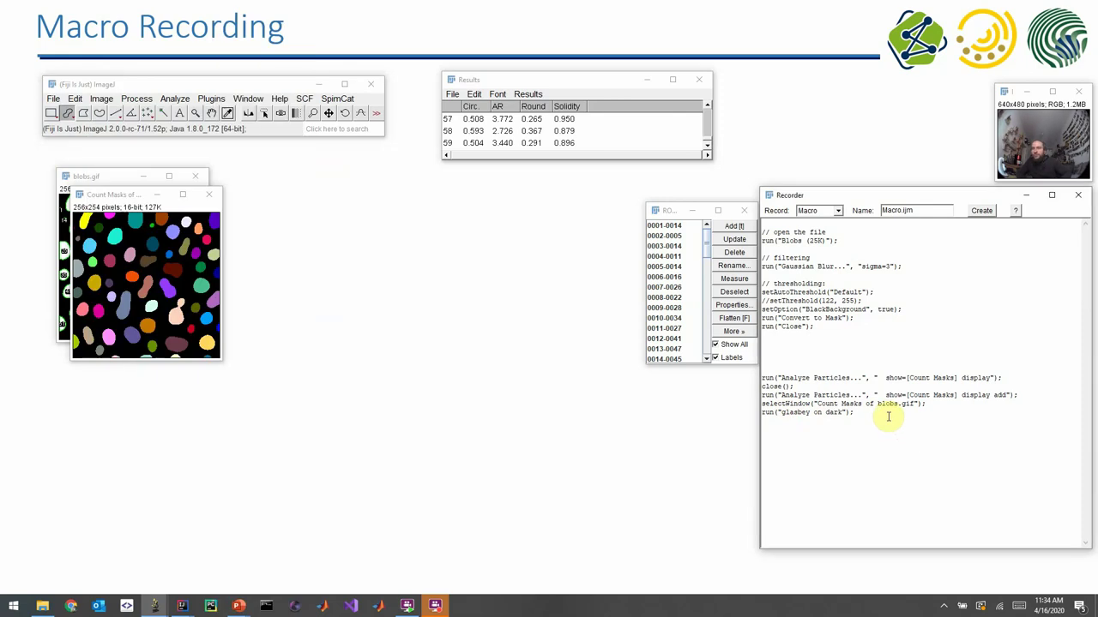
# - Create Macro.ijm from the Recorder, enlarge the editor, and select the opening-file comment
pyautogui.click(993, 212)
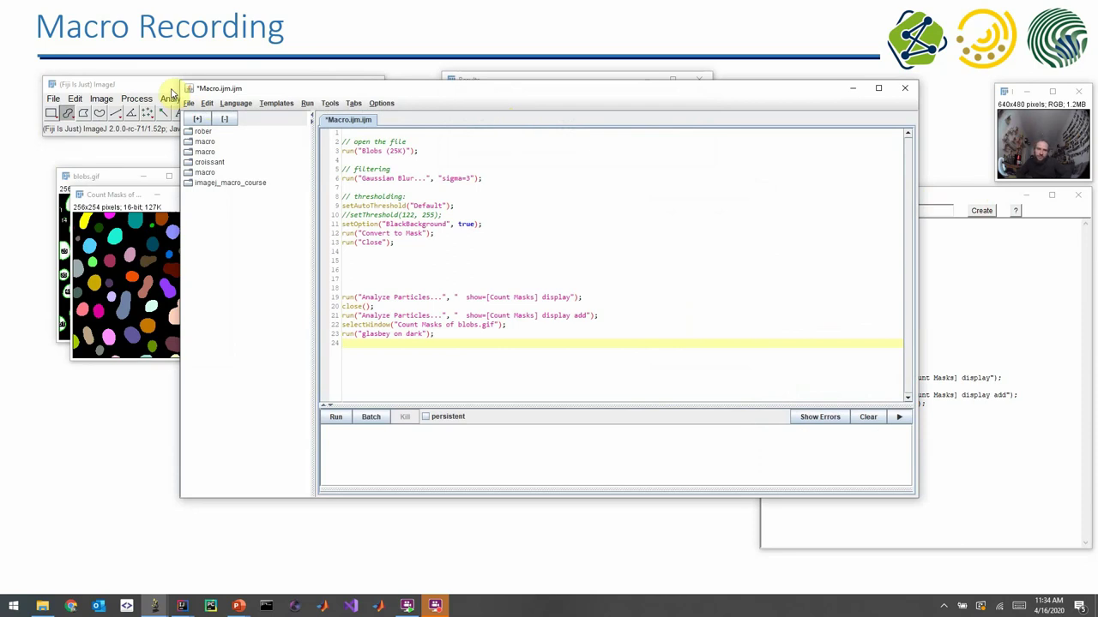
pyautogui.moveTo(176, 82); pyautogui.dragTo(440, 170)
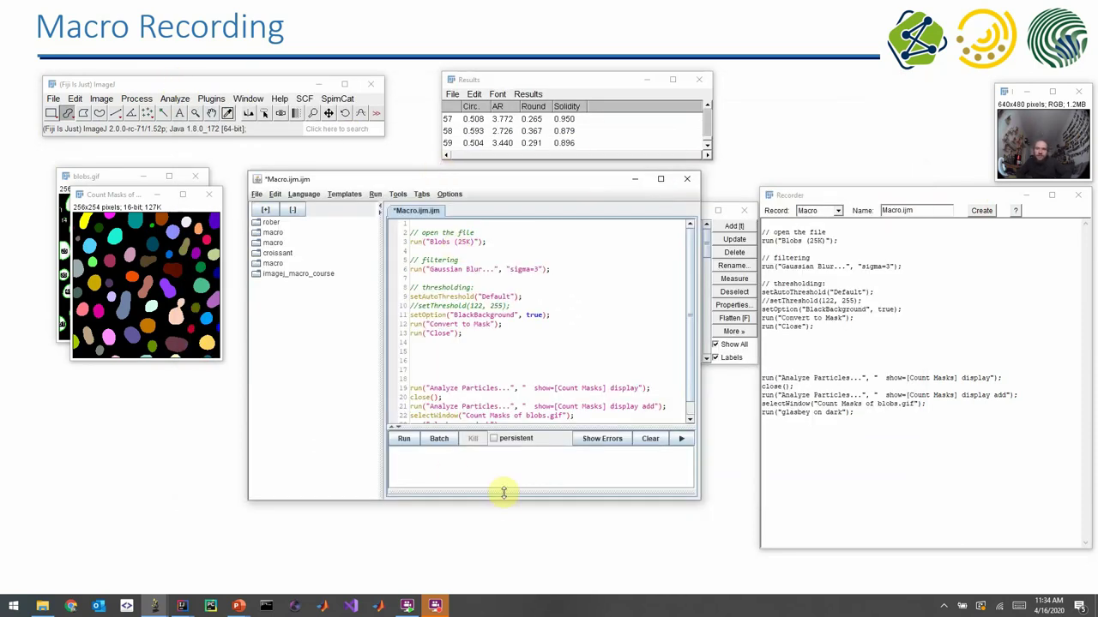
pyautogui.moveTo(498, 503); pyautogui.dragTo(496, 558)
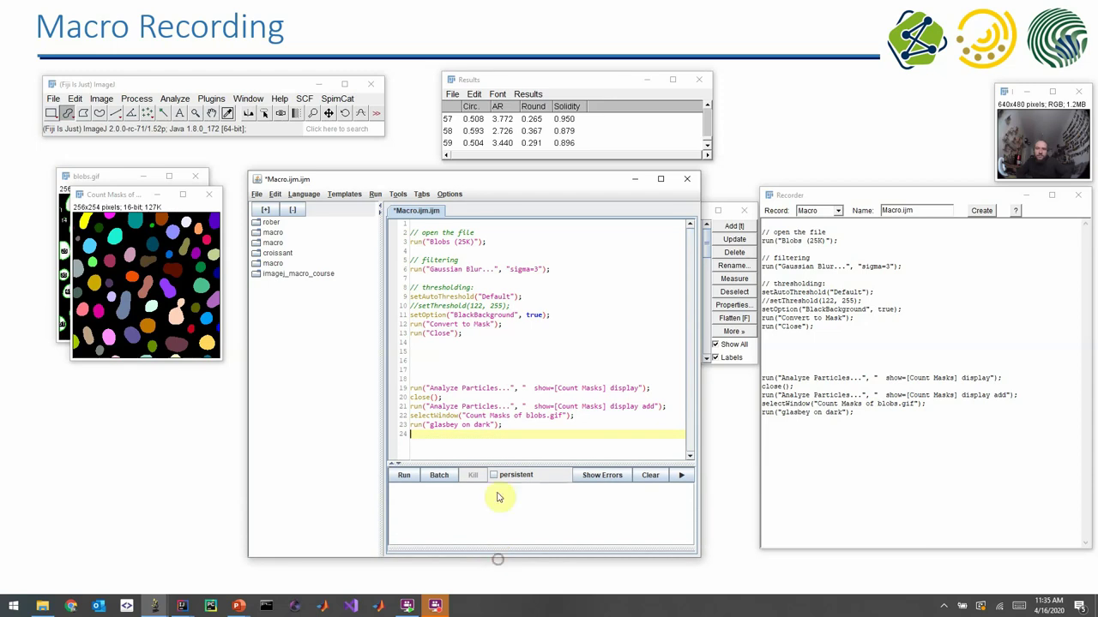
pyautogui.moveTo(546, 175); pyautogui.dragTo(536, 176)
pyautogui.click(417, 223)
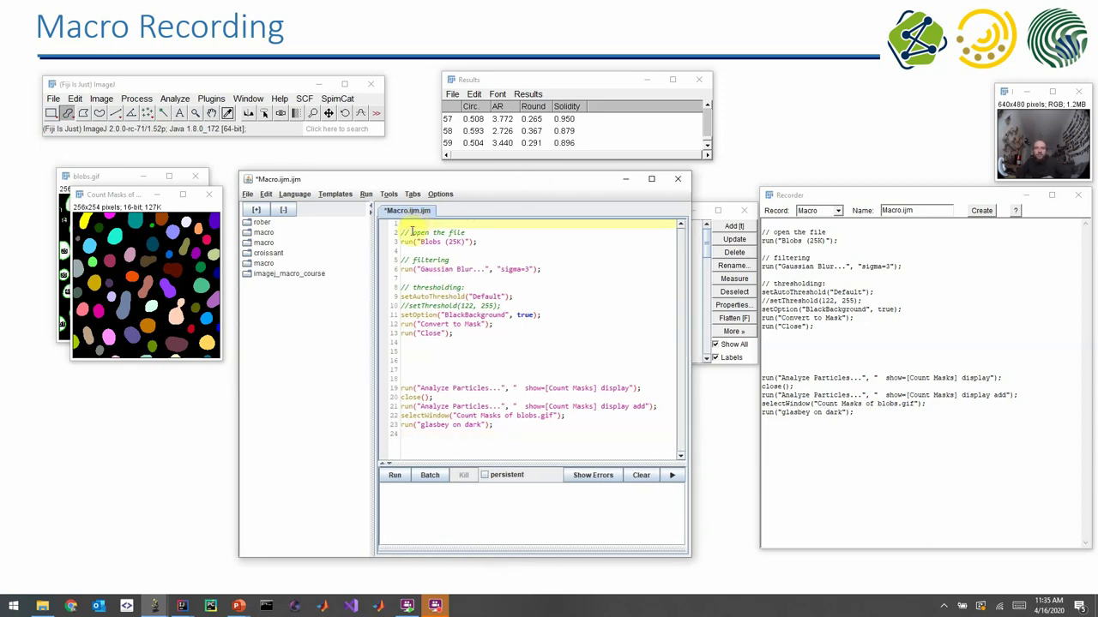
pyautogui.moveTo(402, 241); pyautogui.dragTo(412, 232)
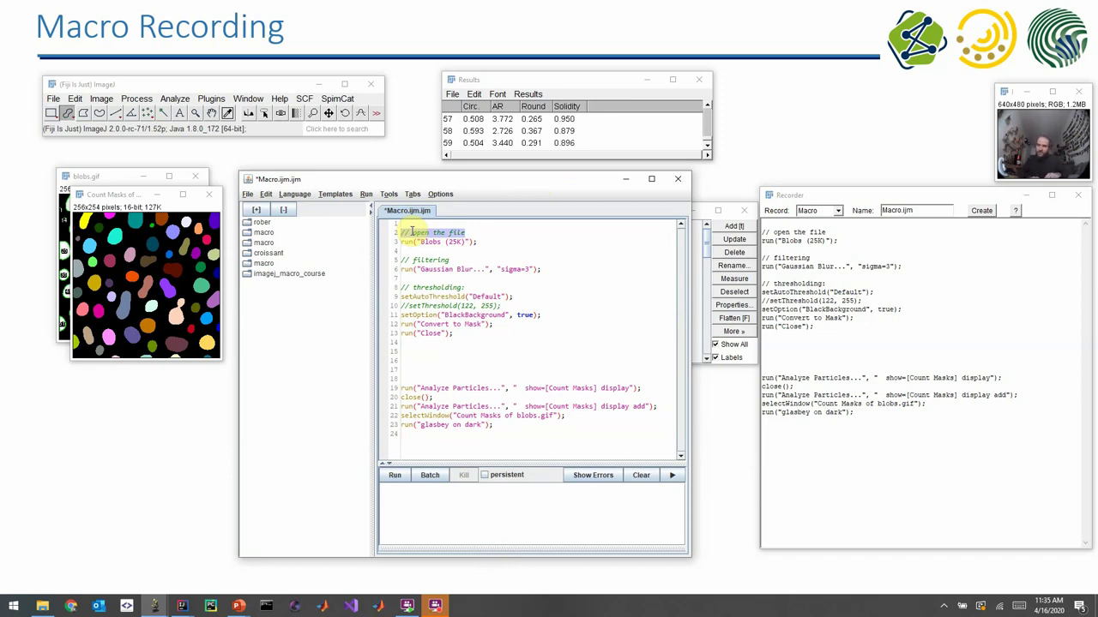
# - Add a '// connected componen' comment on line 18 and remove the blank lines above it
pyautogui.click(422, 376)
pyautogui.write('// connected components analysis')
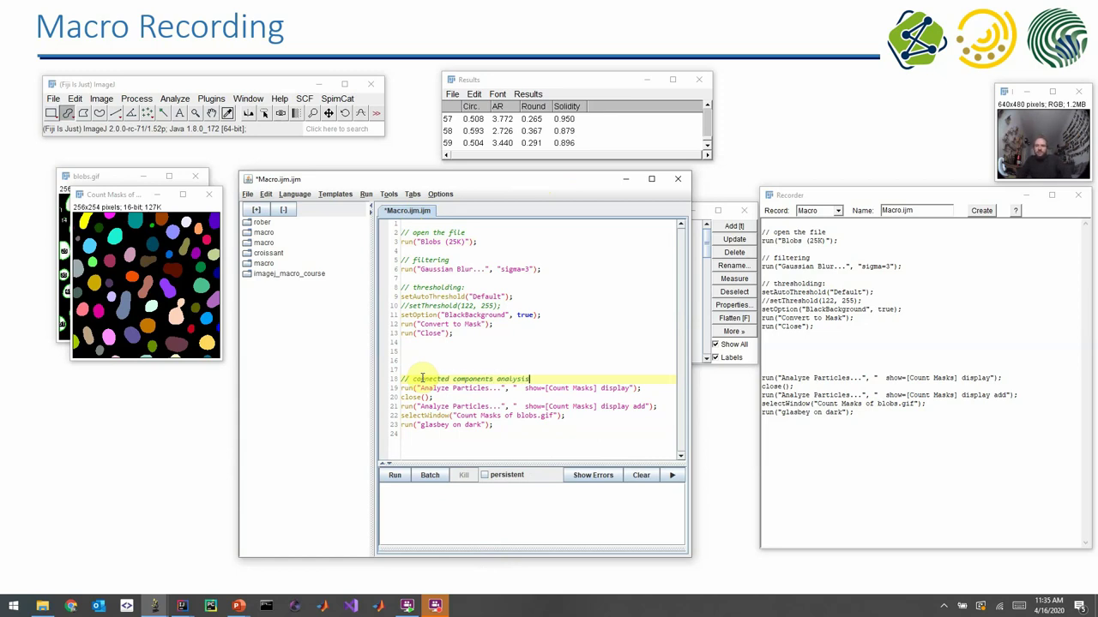
pyautogui.press('Up')
pyautogui.press('BackSpace')
pyautogui.press('BackSpace')
pyautogui.press('BackSpace')
pyautogui.press('Down')
pyautogui.press('Down')
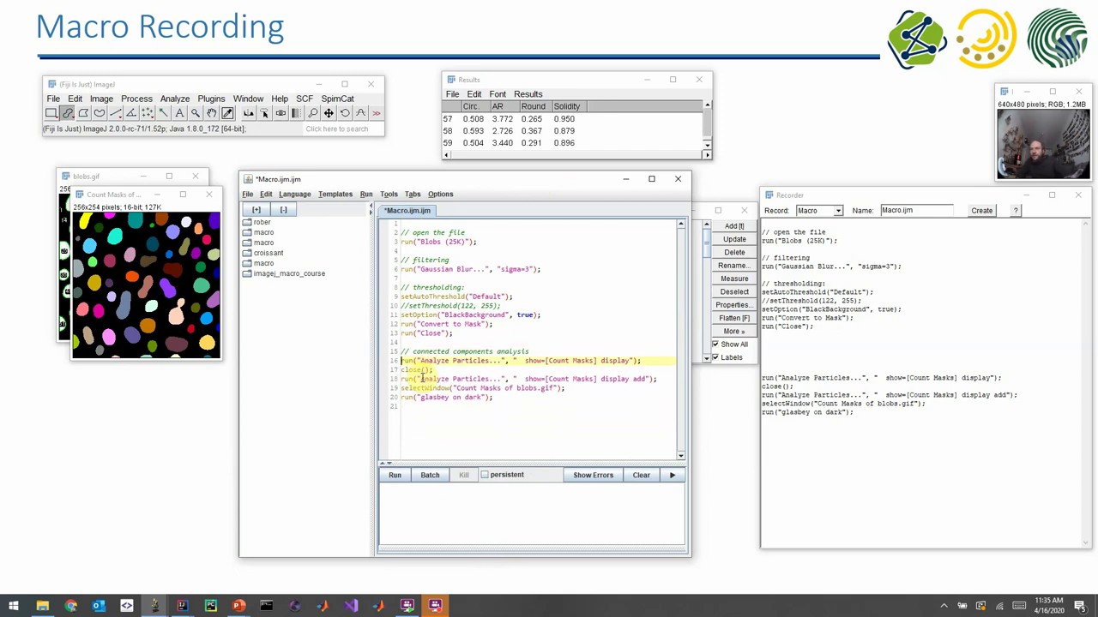
# - Delete the first Analyze Particles call and its close() line
pyautogui.hotkey('shift', 'Down')
pyautogui.press('Down')
pyautogui.hotkey('shift', 'Down')
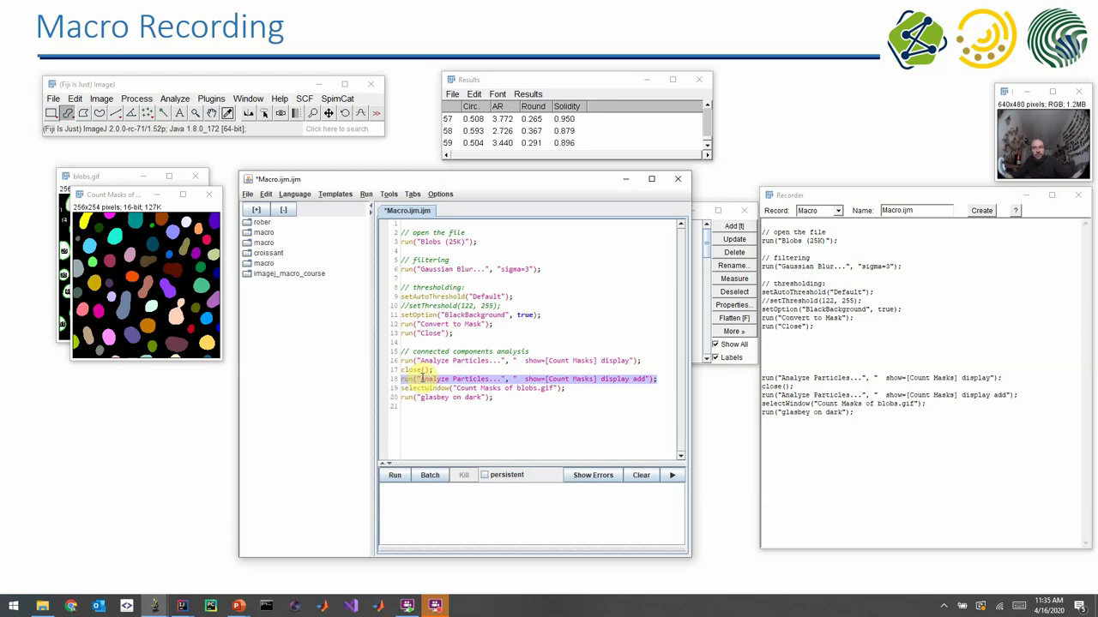
pyautogui.hotkey('shift', 'Up')
pyautogui.hotkey('shift', 'Up')
pyautogui.hotkey('shift', 'Down')
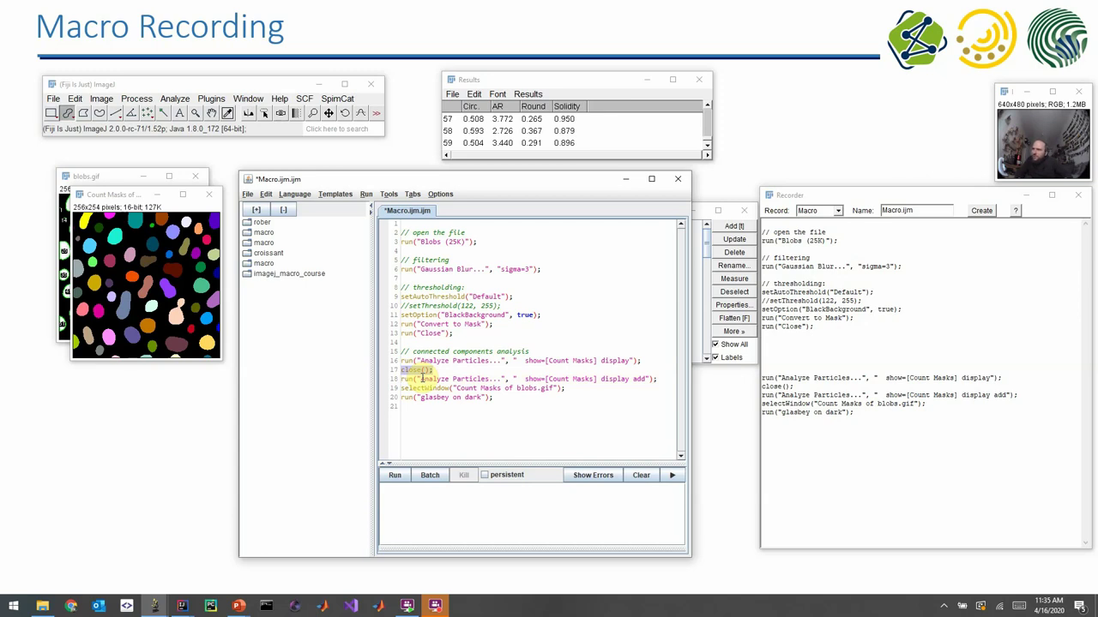
pyautogui.press('Up')
pyautogui.press('Up')
pyautogui.hotkey('shift', 'Down')
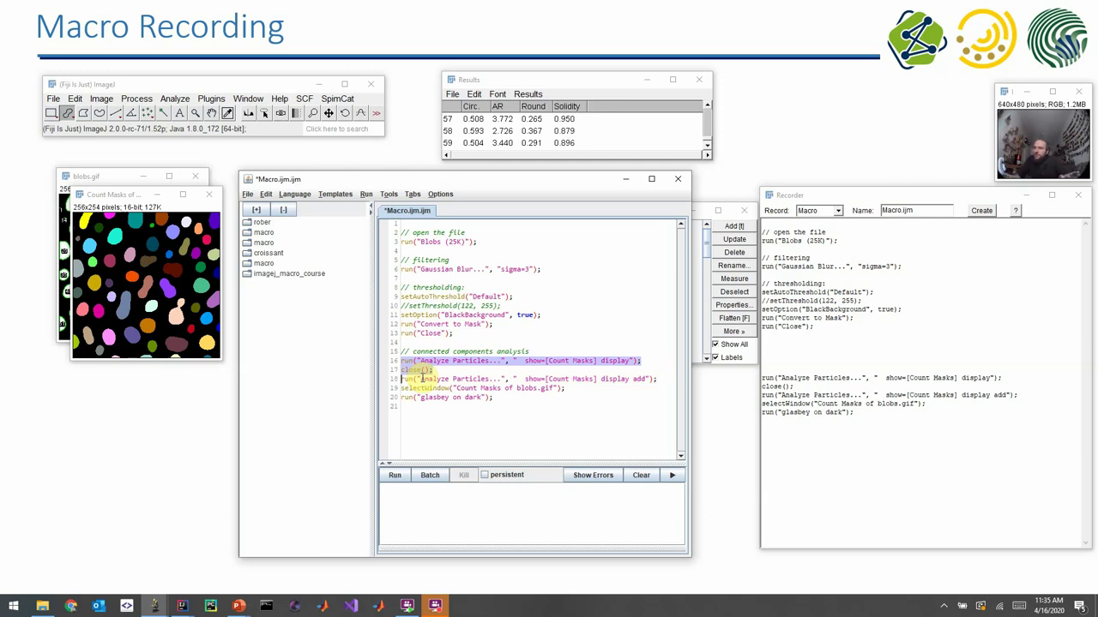
pyautogui.press('Delete')
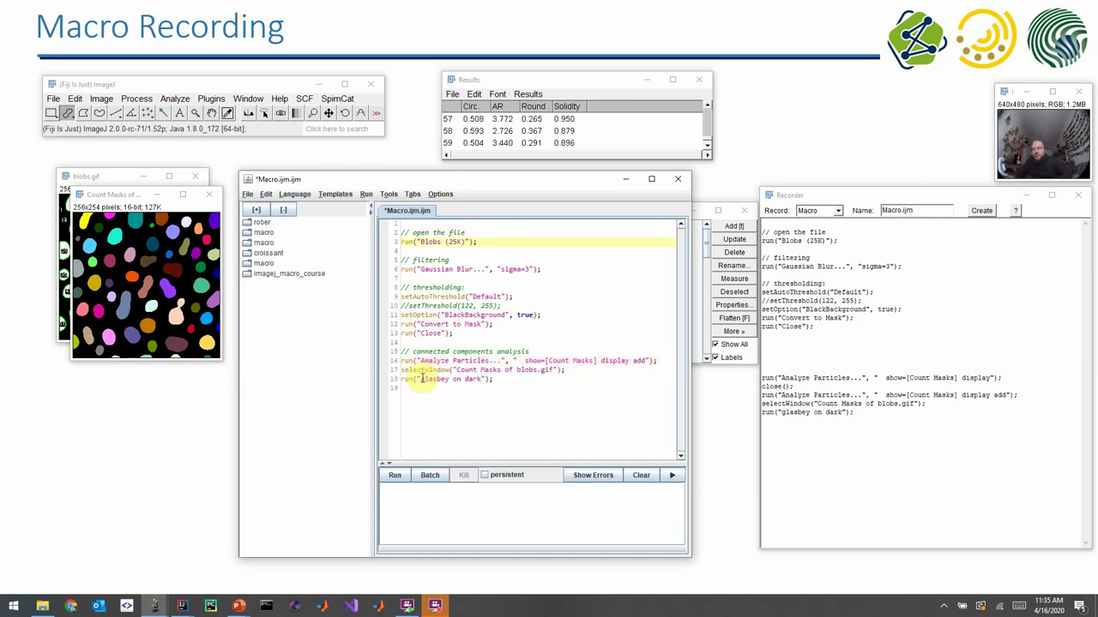
# - Review the thresholding and glasbey on dark lines, then close the Count Masks image
pyautogui.press('Down')
pyautogui.press('Down')
pyautogui.press('Down')
pyautogui.press('Down')
pyautogui.press('Down')
pyautogui.press('Down')
pyautogui.hotkey('shift', 'Down')
pyautogui.hotkey('shift', 'Down')
pyautogui.hotkey('shift', 'Down')
pyautogui.hotkey('shift', 'Down')
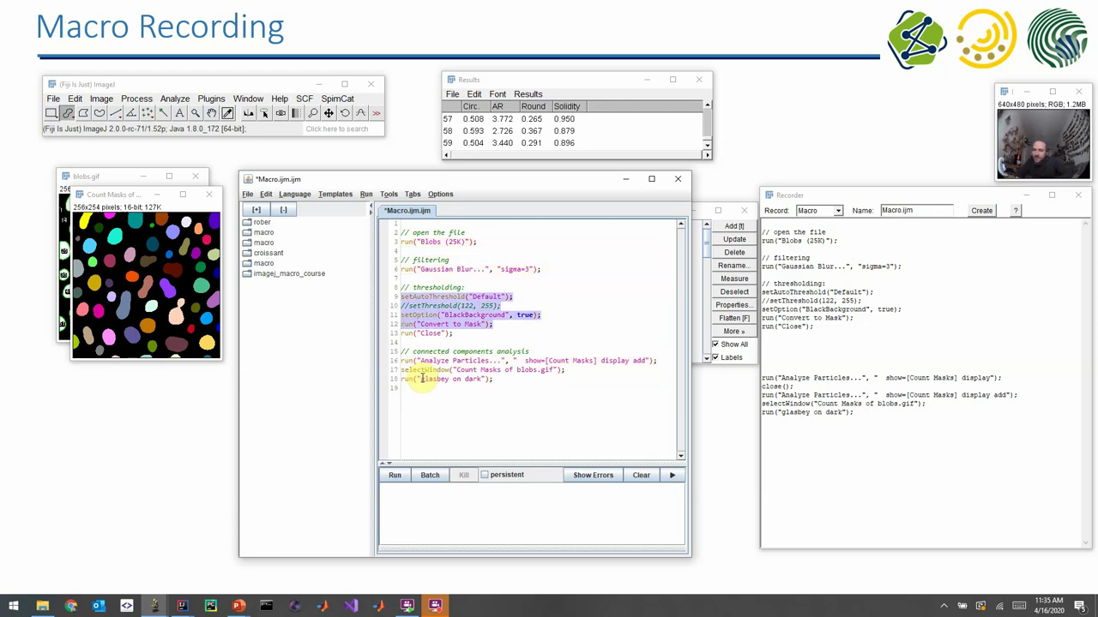
pyautogui.press('Down')
pyautogui.press('Down')
pyautogui.press('Down')
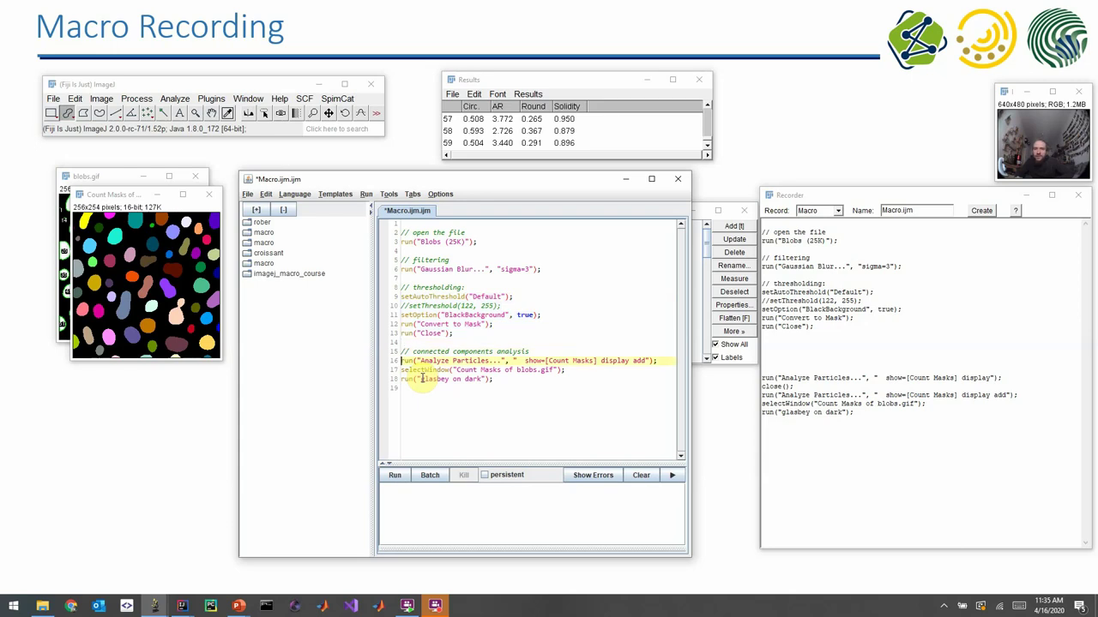
pyautogui.press('Down')
pyautogui.press('Down')
pyautogui.hotkey('shift', 'Down')
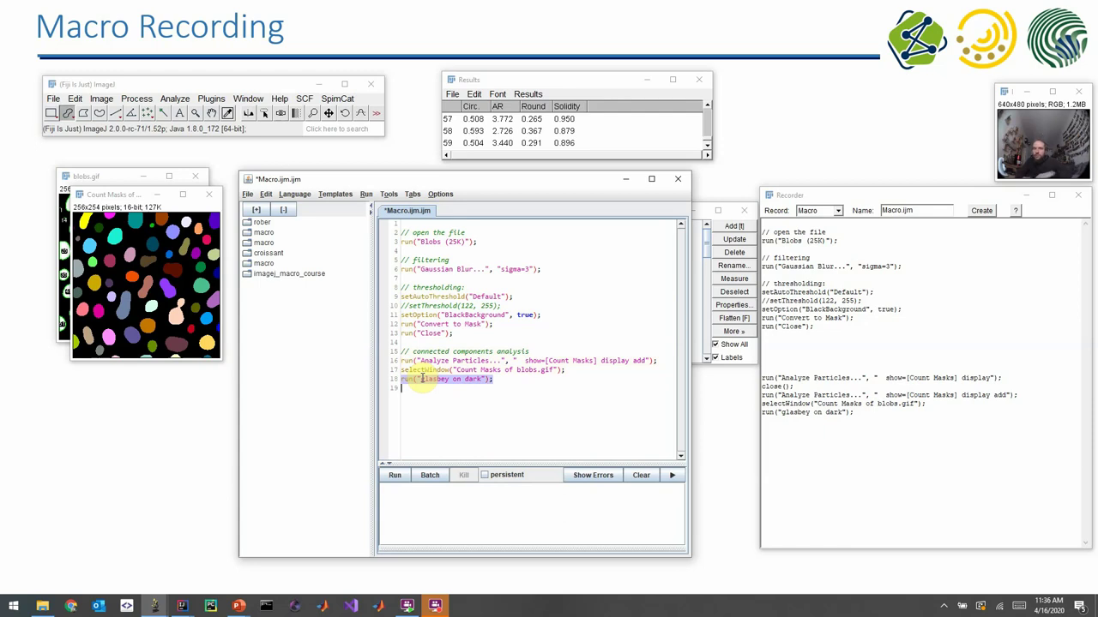
pyautogui.click(207, 195)
# - Close blobs.gif, ROI Manager and Results unsaved, then run the macro into a No Image error
pyautogui.click(196, 176)
pyautogui.click(545, 188)
pyautogui.click(706, 279)
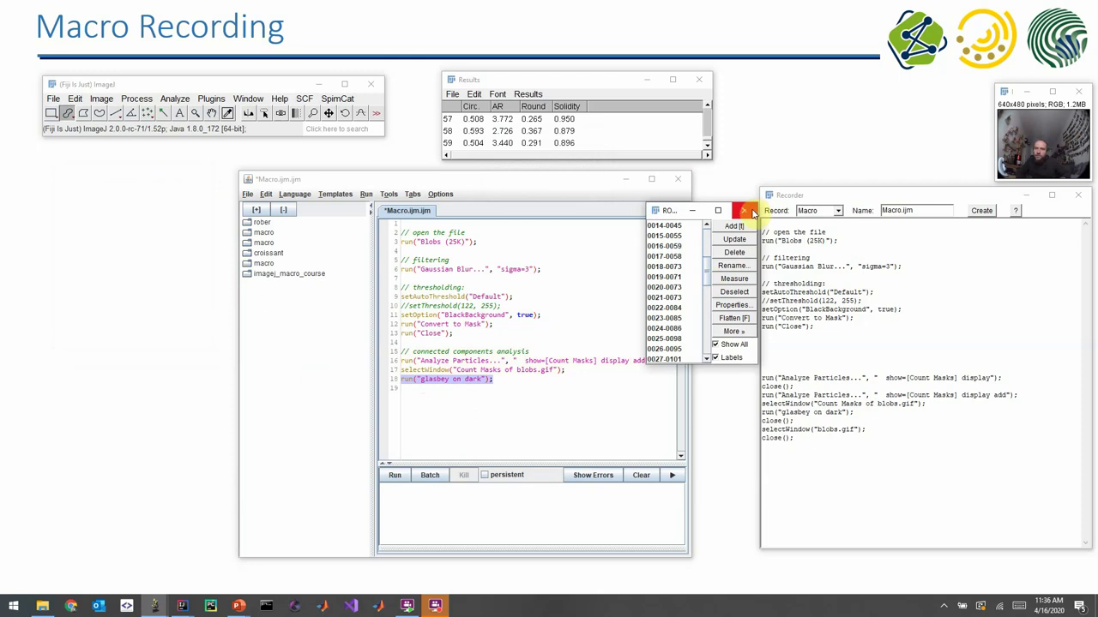
pyautogui.click(743, 210)
pyautogui.click(698, 83)
pyautogui.click(545, 188)
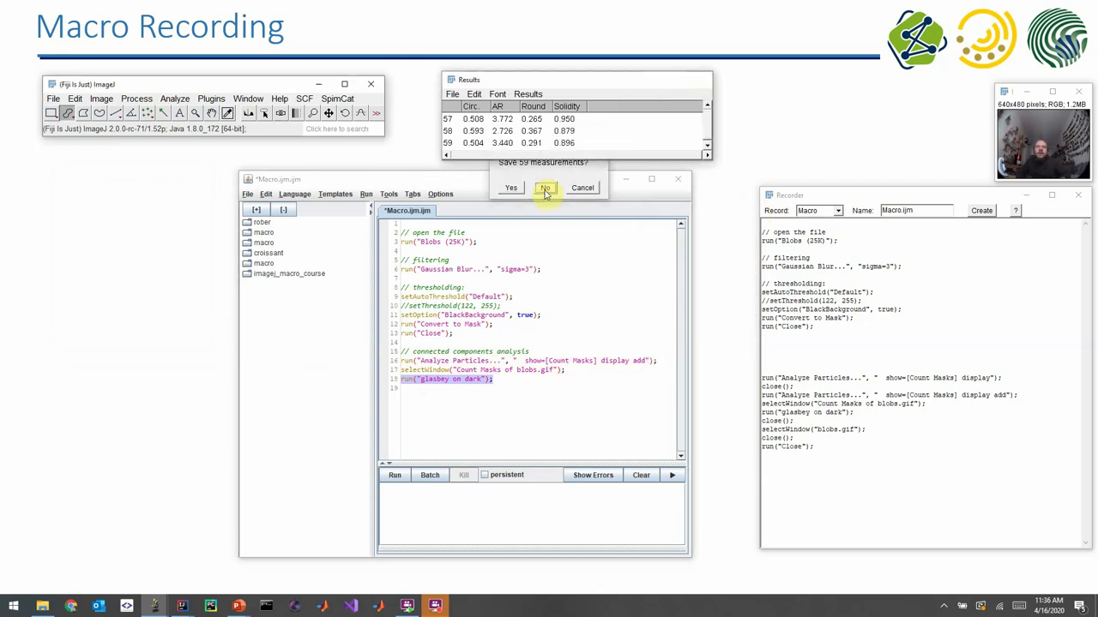
pyautogui.moveTo(522, 179); pyautogui.dragTo(925, 196)
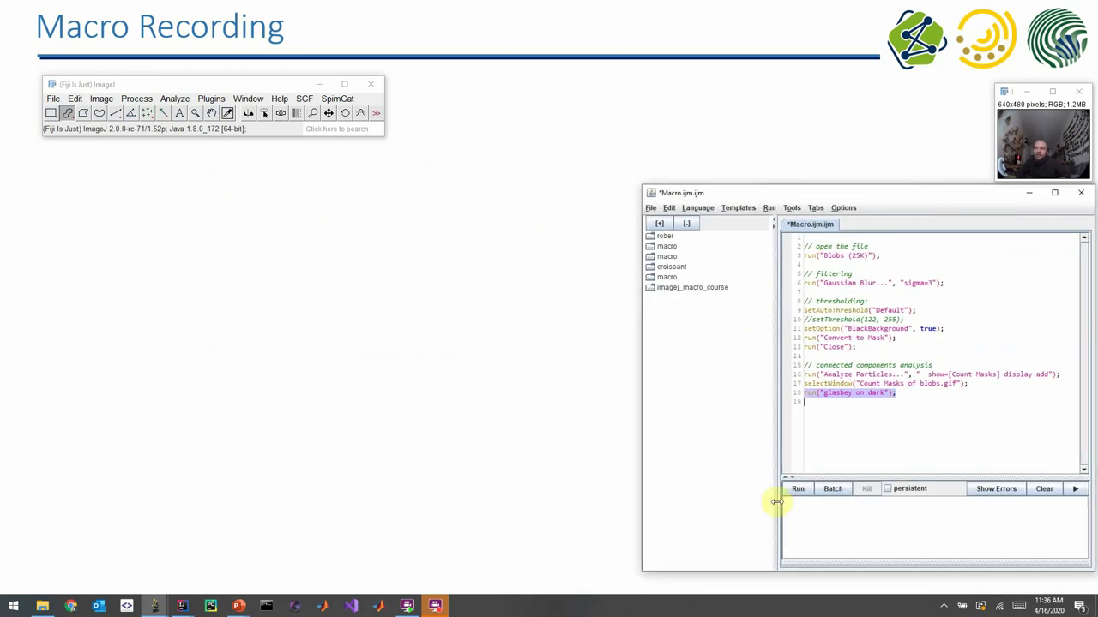
pyautogui.click(800, 489)
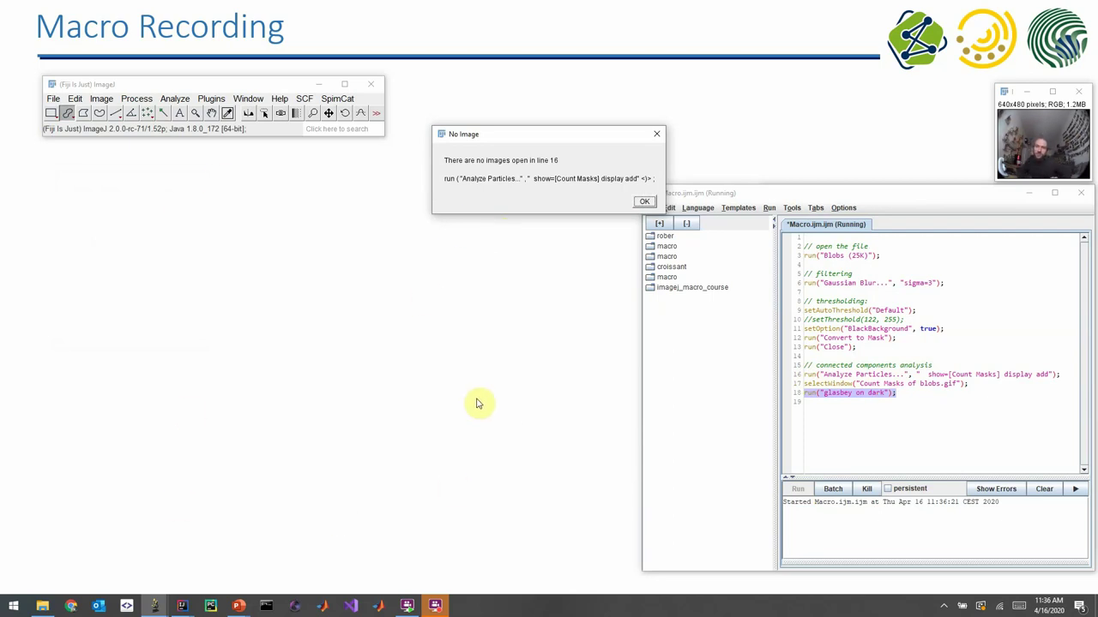
# - Comment out line 13's run("Close") with //, test-run successfully, then delete that line
pyautogui.click(644, 202)
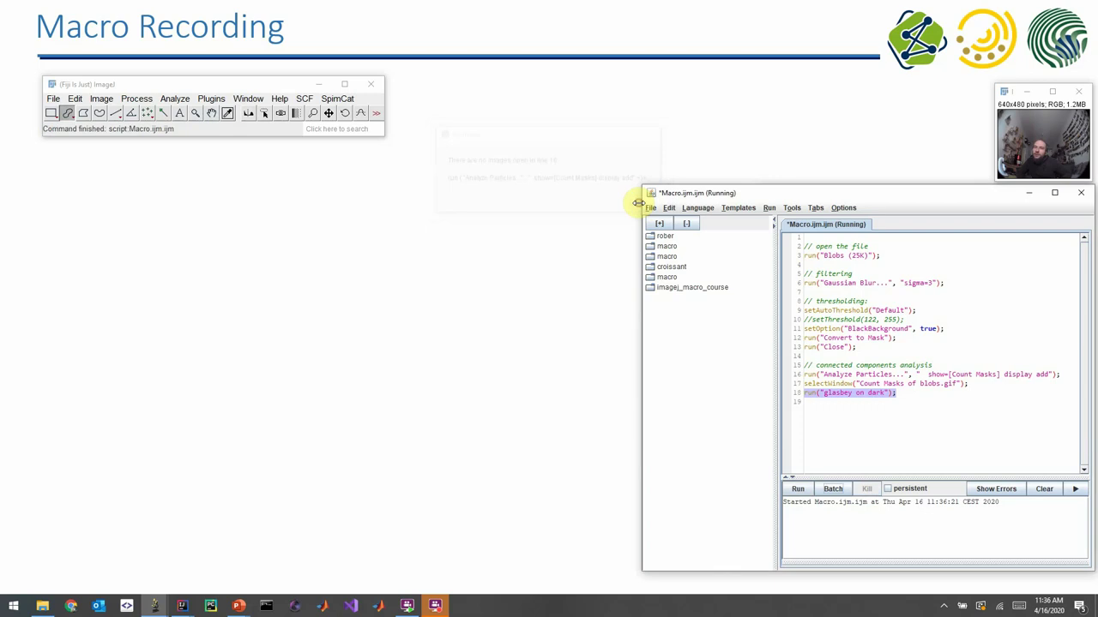
pyautogui.click(806, 374)
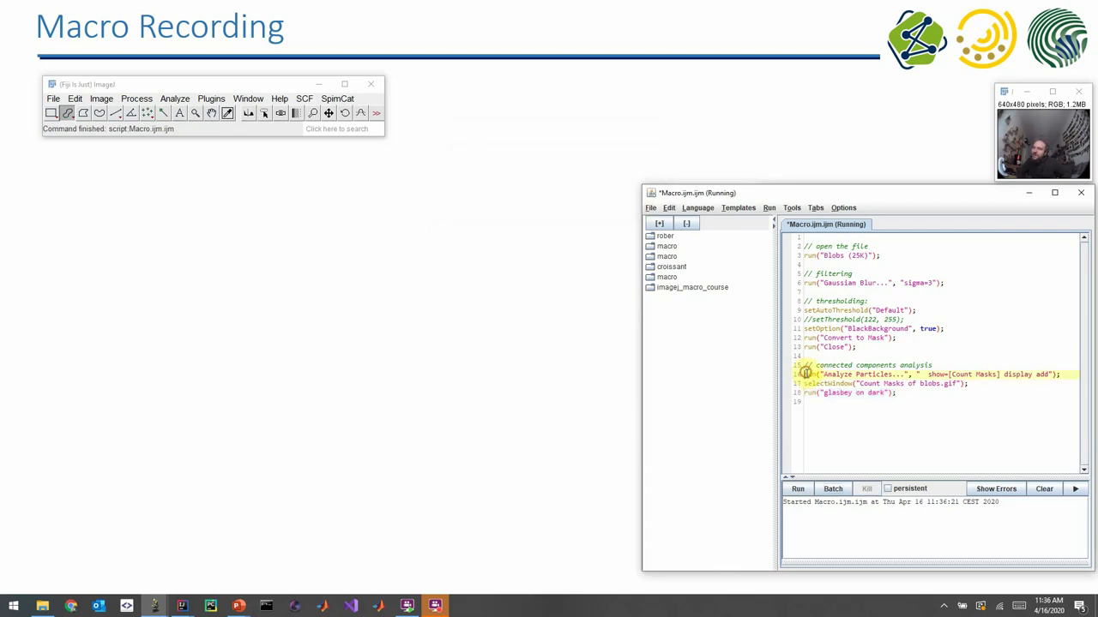
pyautogui.click(807, 356)
pyautogui.moveTo(807, 356); pyautogui.dragTo(799, 348)
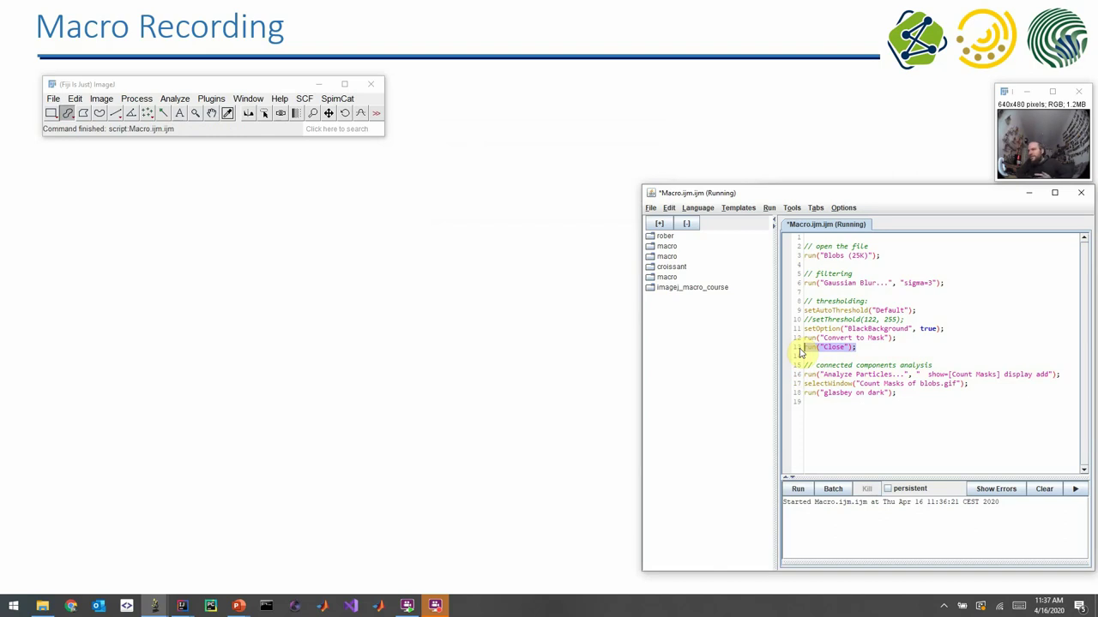
pyautogui.click(799, 353)
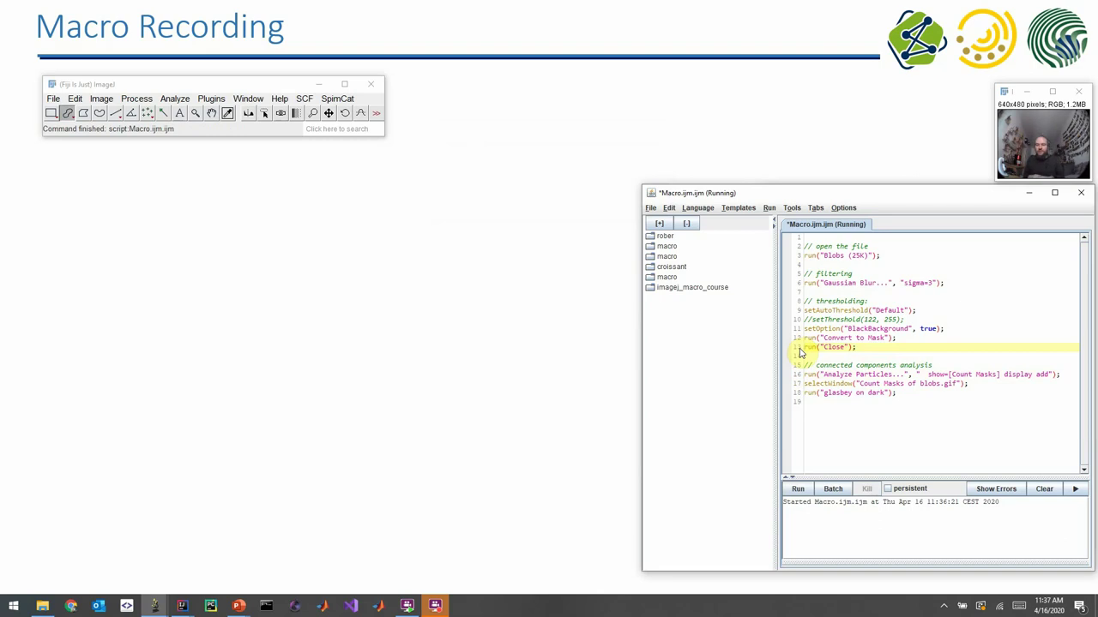
pyautogui.write('//')
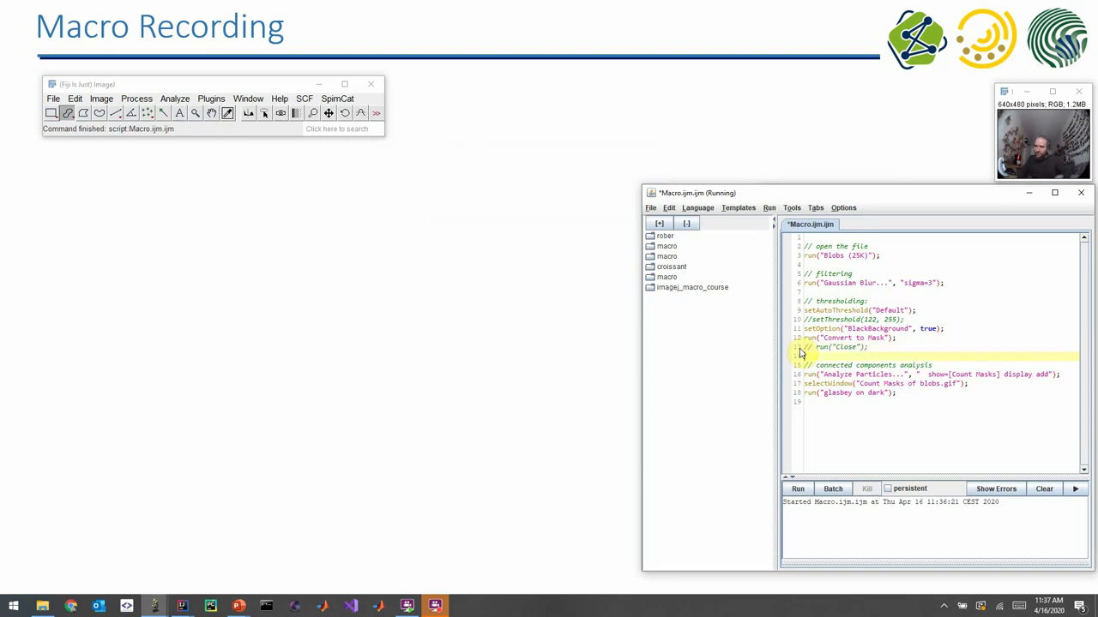
pyautogui.click(798, 490)
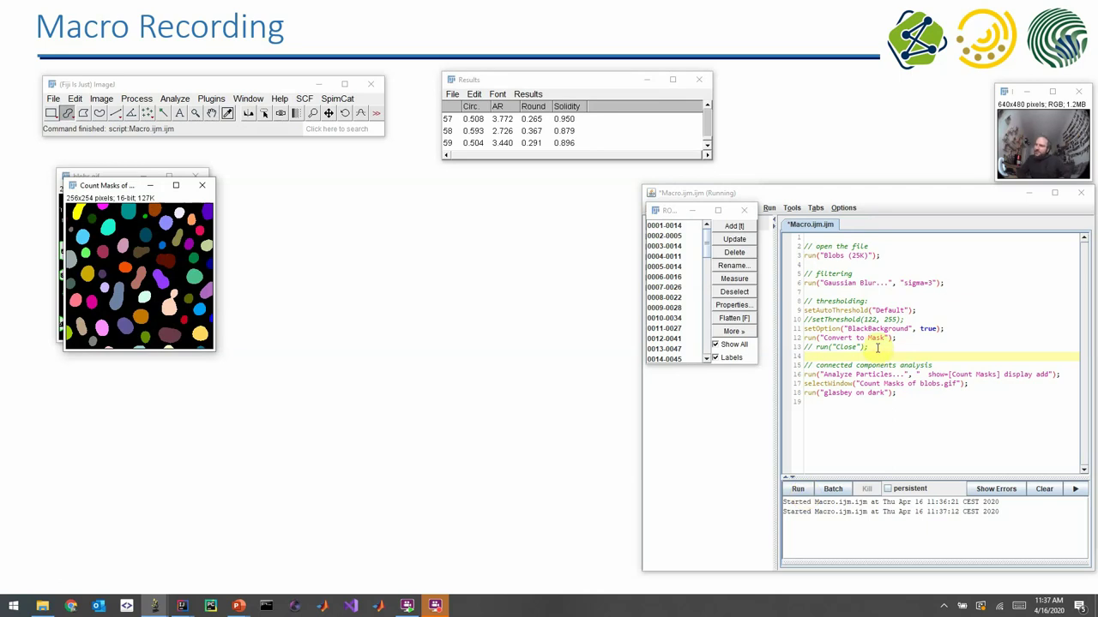
pyautogui.moveTo(877, 348); pyautogui.dragTo(803, 348)
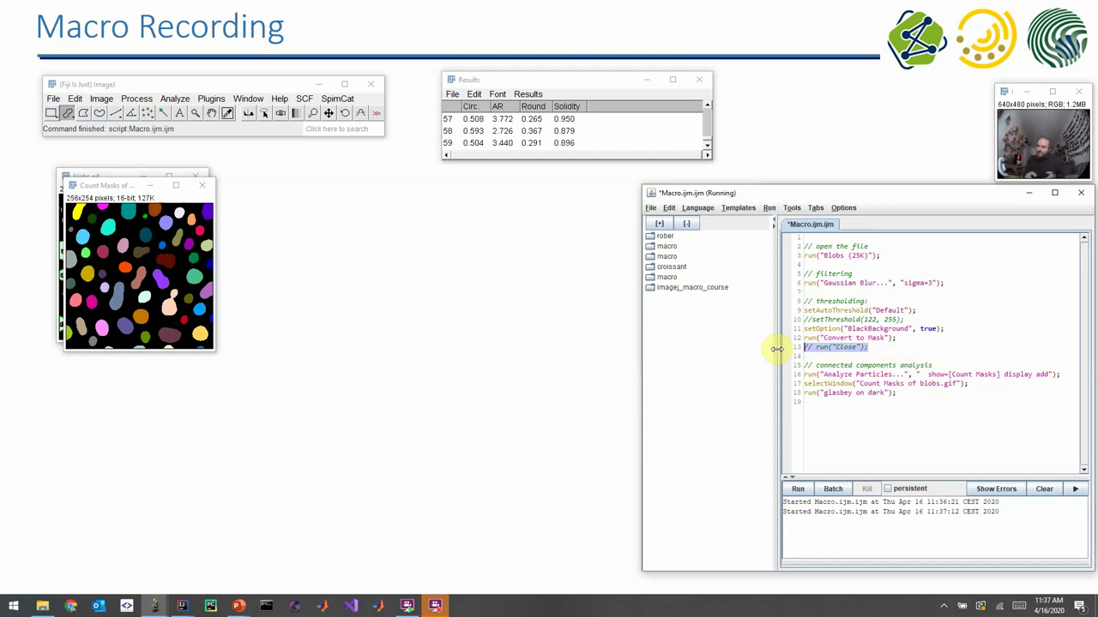
pyautogui.press('BackSpace')
pyautogui.press('BackSpace')
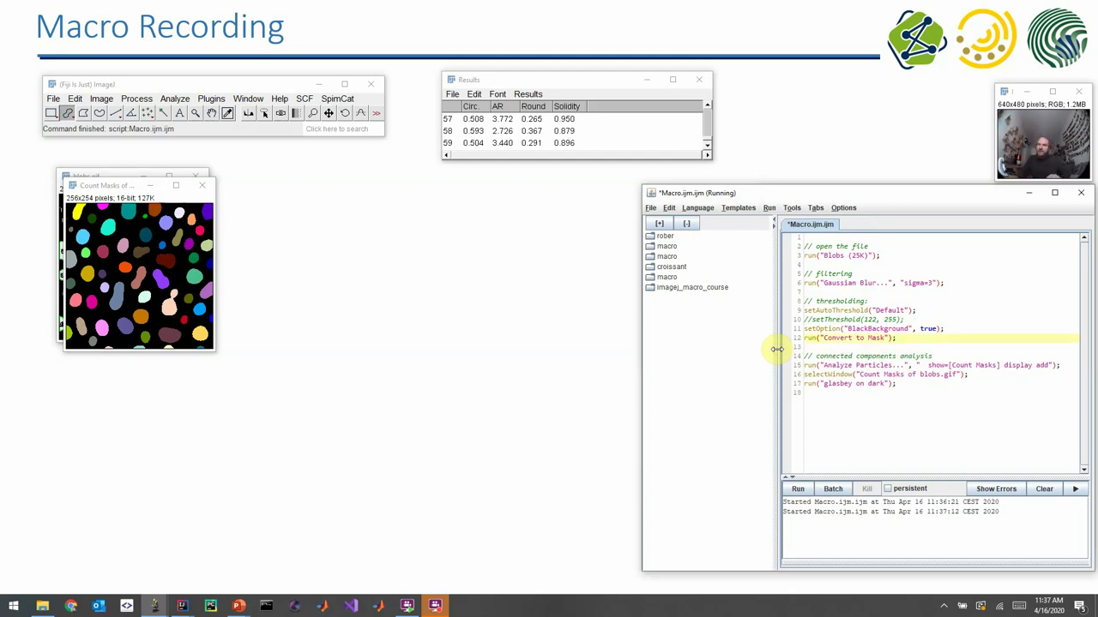
# - Rerun the cleaned macro and close the Results table without saving
pyautogui.click(796, 494)
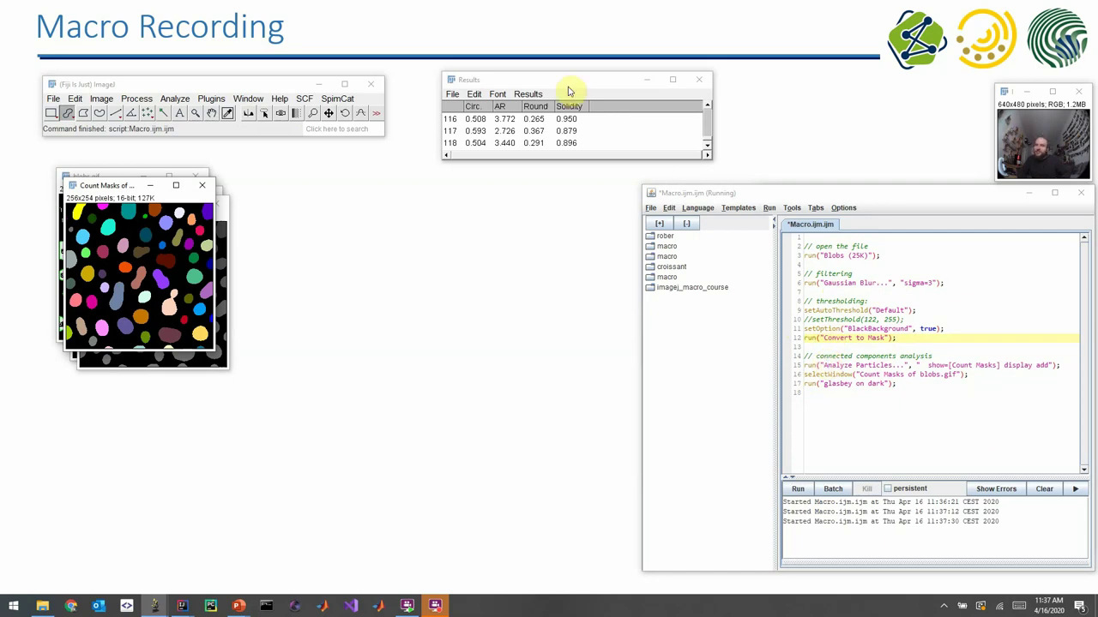
pyautogui.moveTo(568, 88)
pyautogui.mouseDown()
pyautogui.moveTo(466, 201)
pyautogui.moveTo(470, 285)
pyautogui.mouseUp()
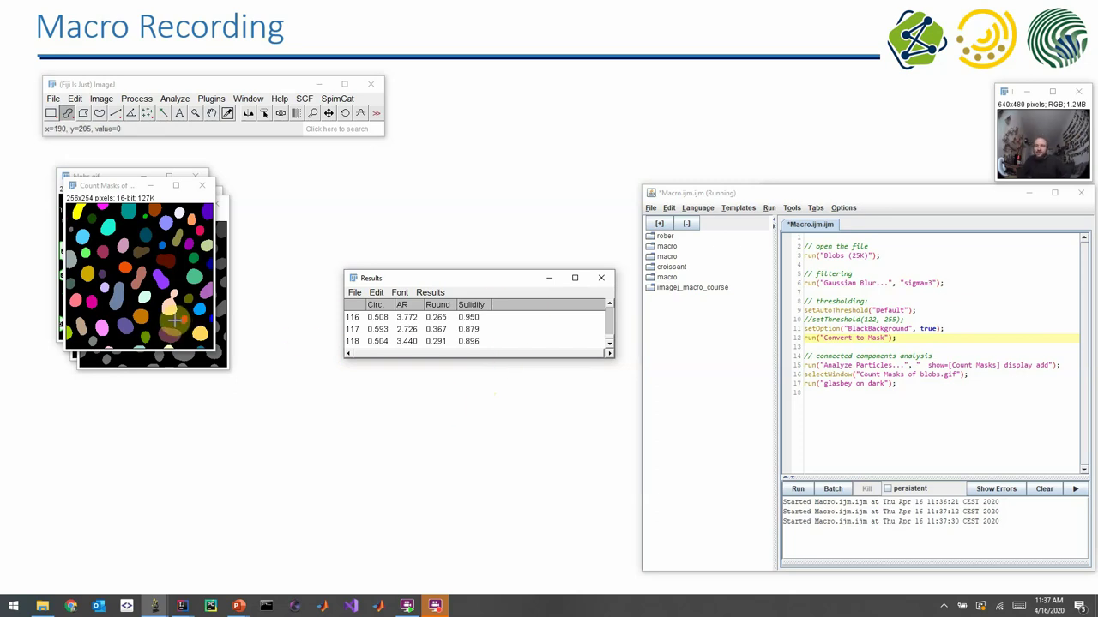
pyautogui.moveTo(784, 195)
pyautogui.mouseDown()
pyautogui.moveTo(415, 186)
pyautogui.moveTo(678, 186)
pyautogui.mouseUp()
pyautogui.click(503, 281)
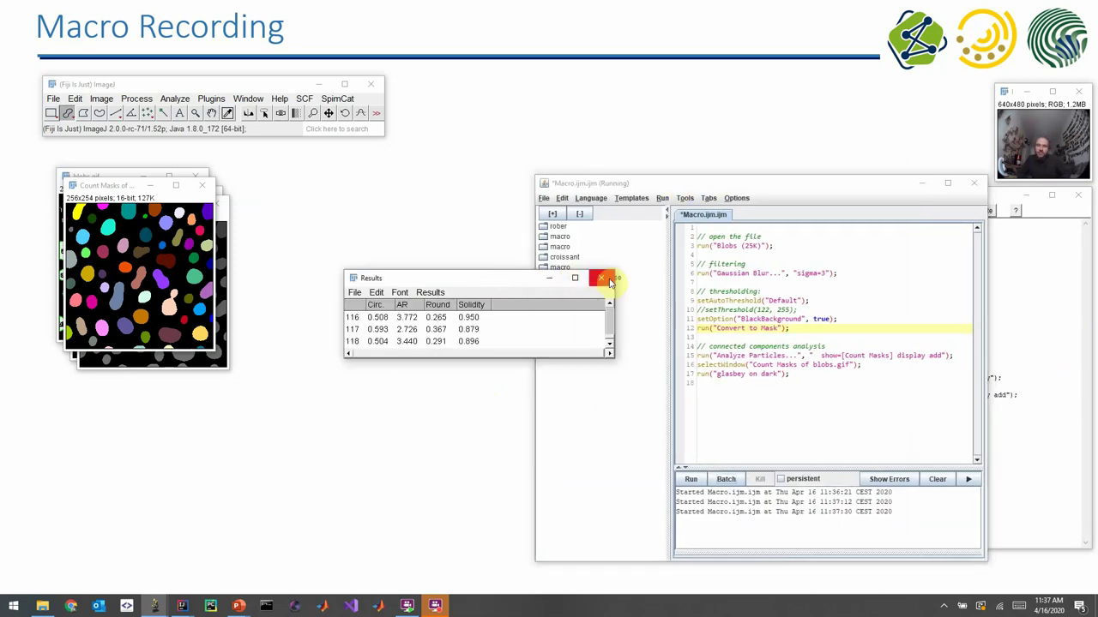
pyautogui.click(611, 281)
pyautogui.click(546, 188)
pyautogui.moveTo(588, 187); pyautogui.dragTo(304, 164)
pyautogui.moveTo(93, 184); pyautogui.dragTo(101, 252)
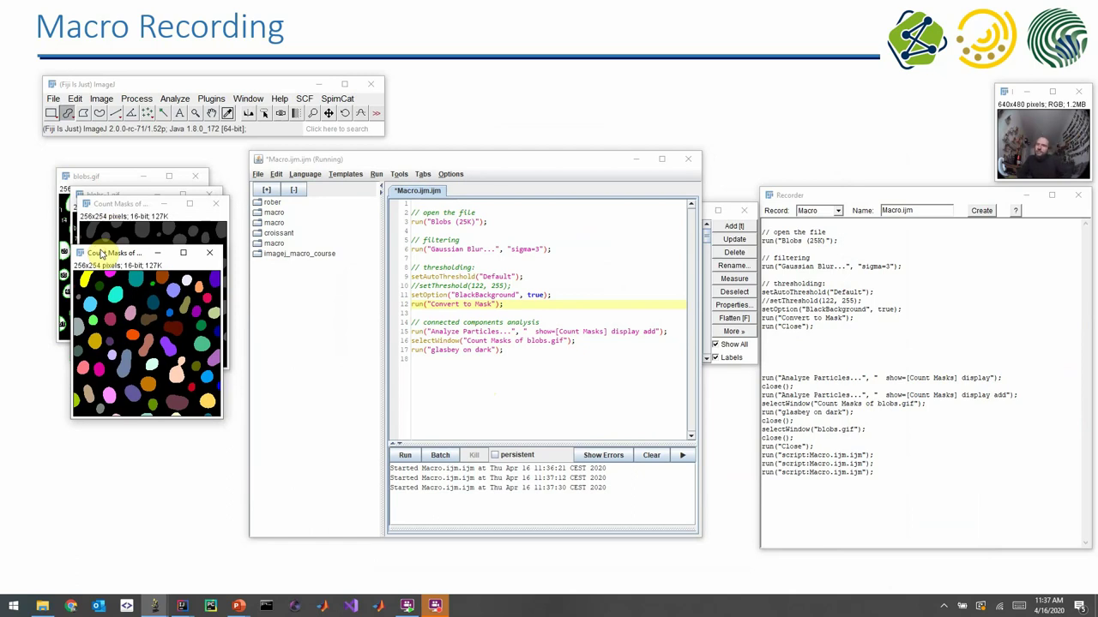
# - Clear all recorded commands from the Recorder
pyautogui.click(841, 500)
pyautogui.hotkey('ctrl', 'a')
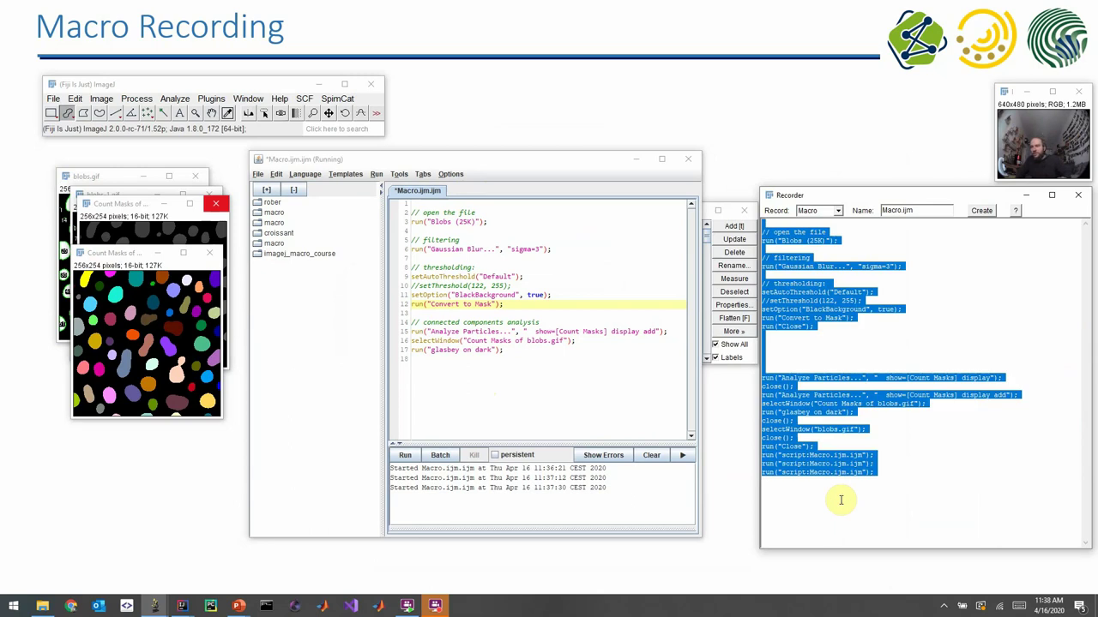
pyautogui.press('Delete')
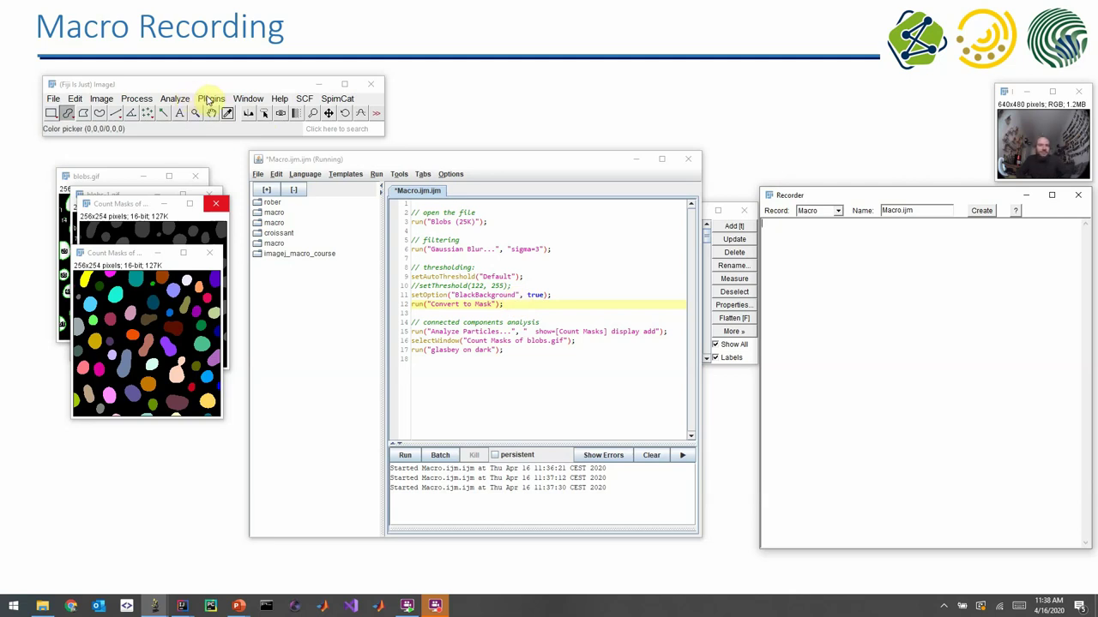
# - Apply Set Measurements with Area and Shape descriptors on the Count Masks image
pyautogui.click(123, 260)
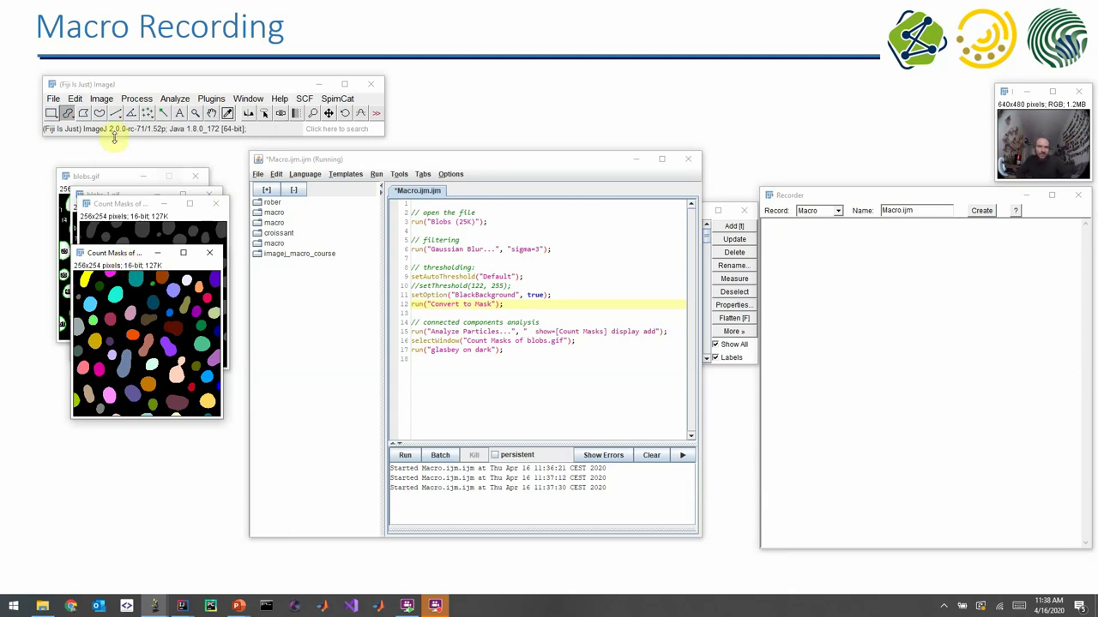
pyautogui.click(174, 99)
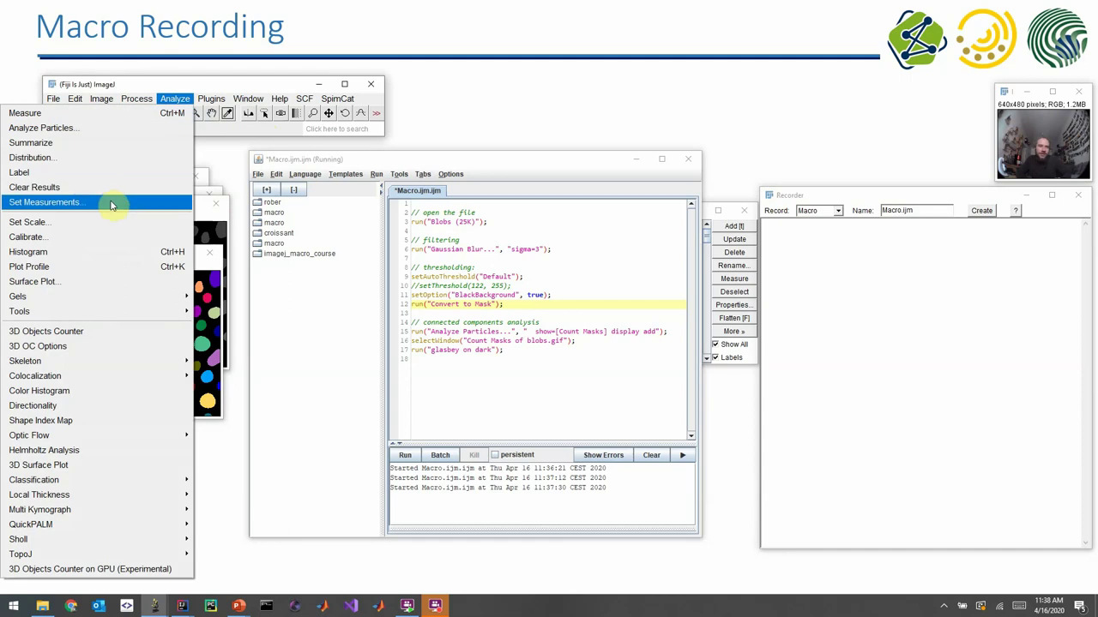
pyautogui.click(111, 205)
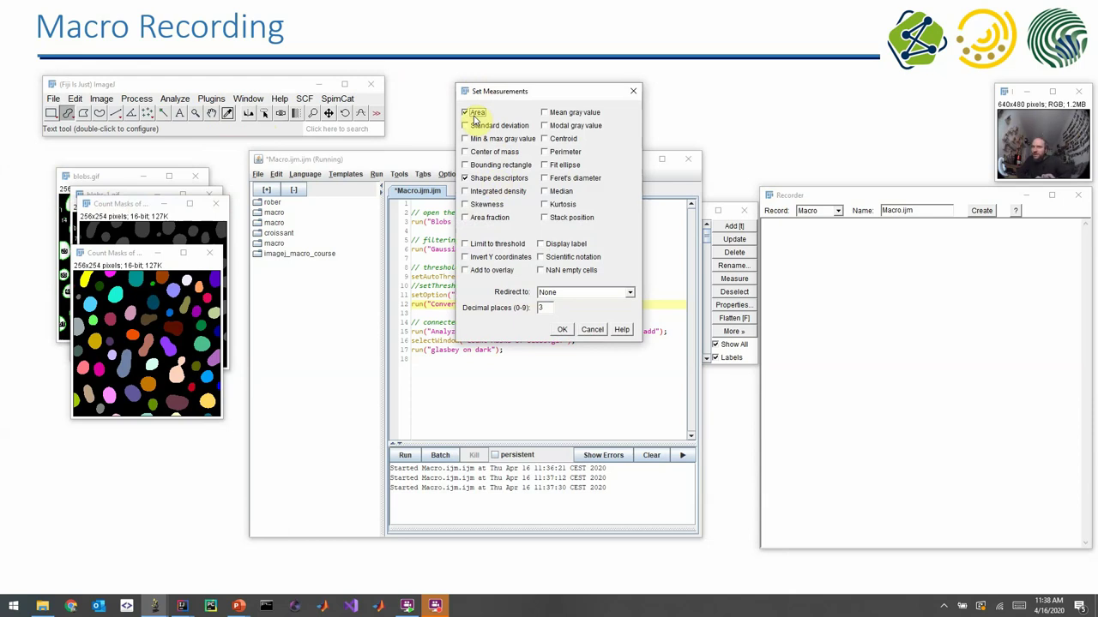
pyautogui.click(562, 330)
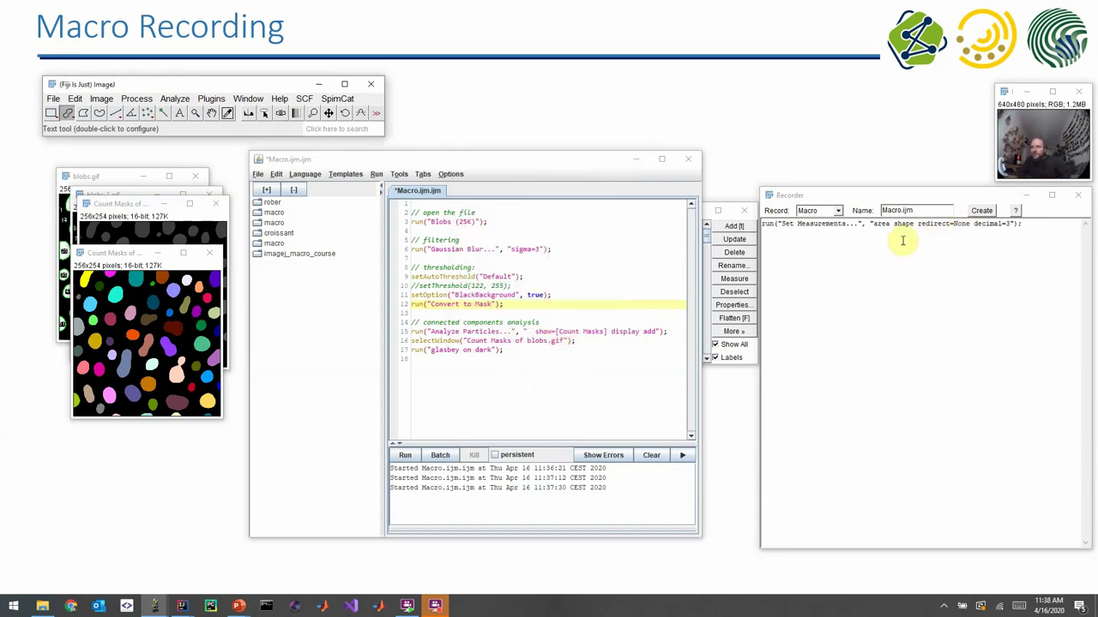
# - Select the recorded measurement options and reopen Set Measurements beside the Recorder
pyautogui.click(879, 225)
pyautogui.moveTo(884, 224); pyautogui.dragTo(1013, 224)
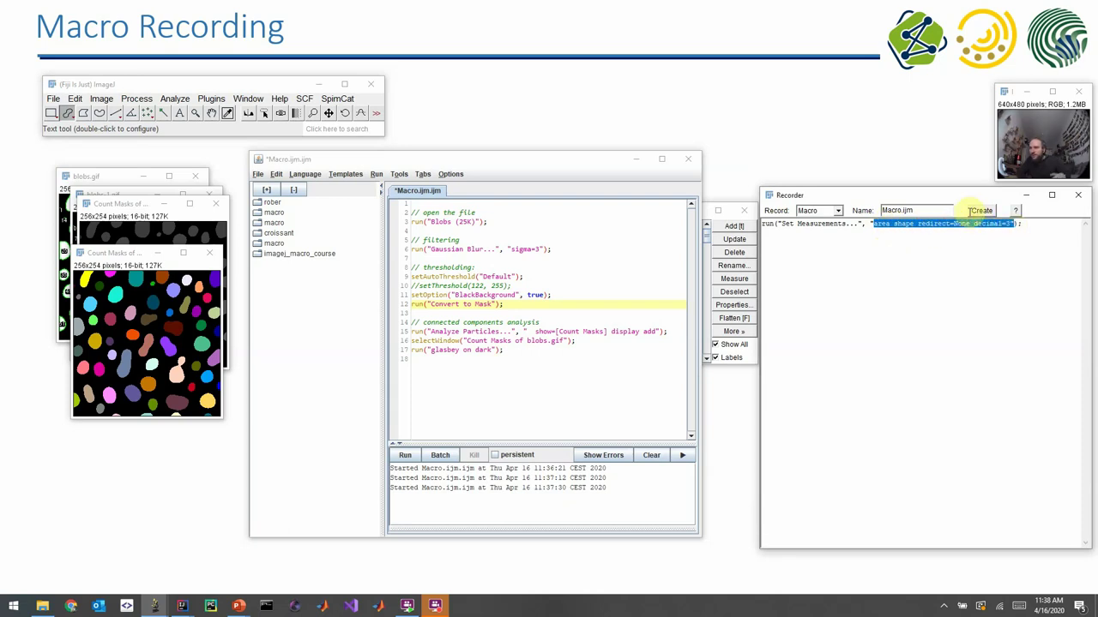
pyautogui.click(175, 98)
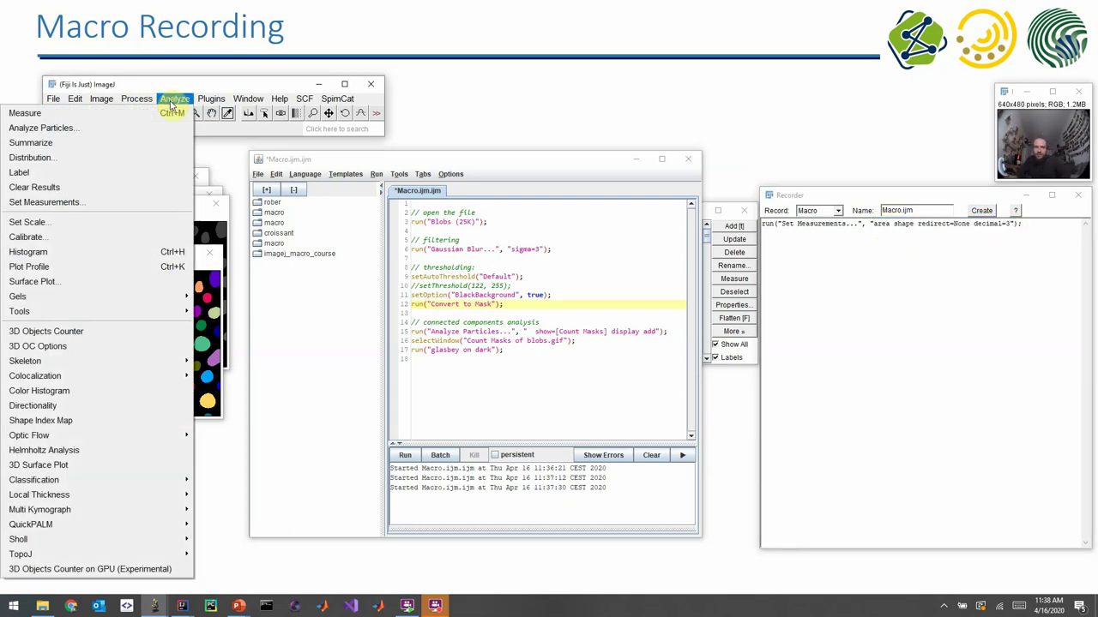
pyautogui.click(104, 204)
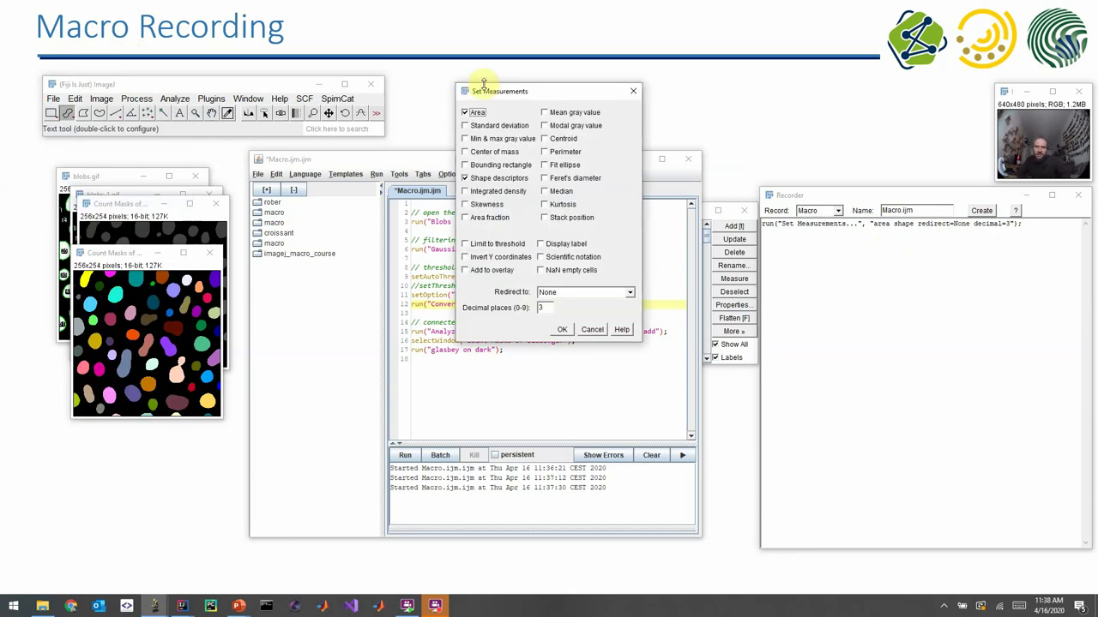
pyautogui.moveTo(504, 95); pyautogui.dragTo(625, 154)
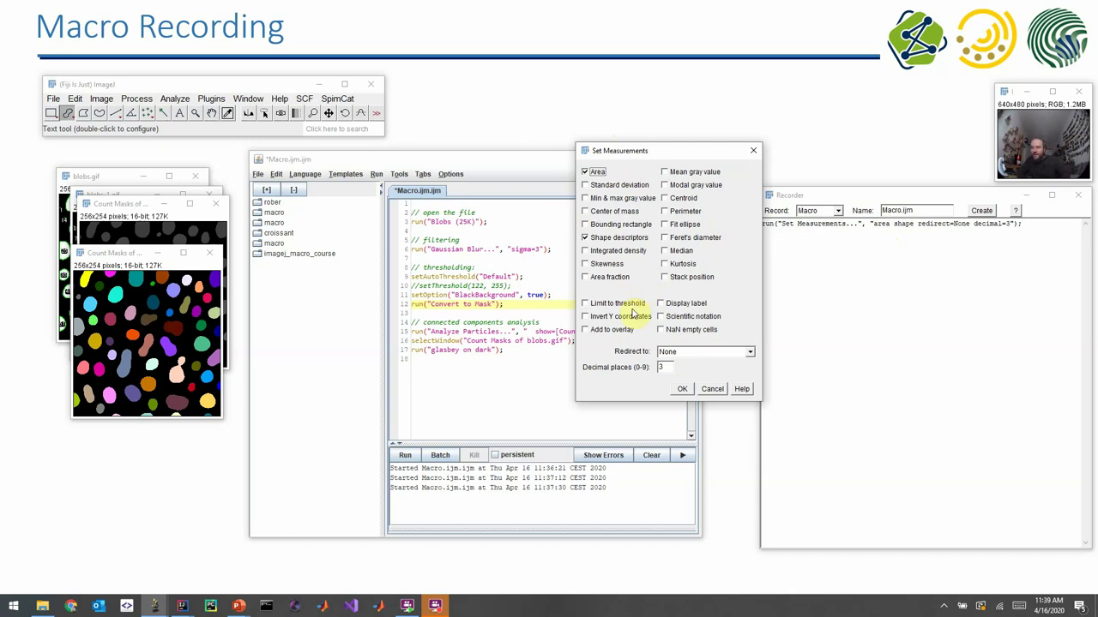
# - Confirm Area, Shape descriptors and 3 decimal places with OK
pyautogui.click(678, 390)
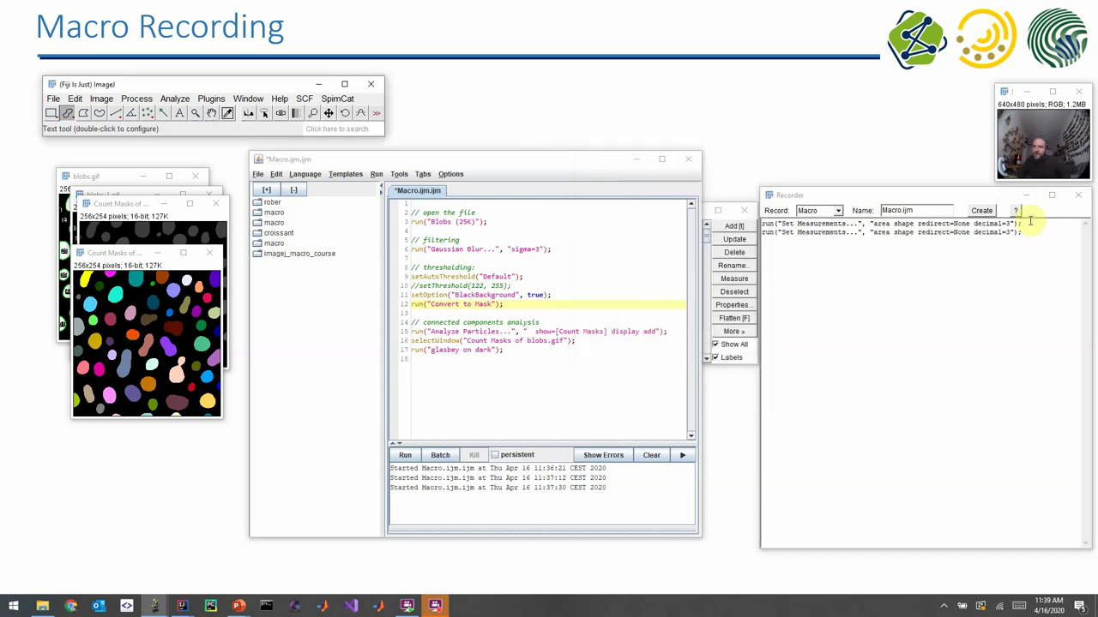
# - Delete the duplicate recorded line and paste Set Measurements above Analyze Particles in the macro
pyautogui.moveTo(1029, 223); pyautogui.dragTo(1029, 232)
pyautogui.hotkey('ctrl', 'c')
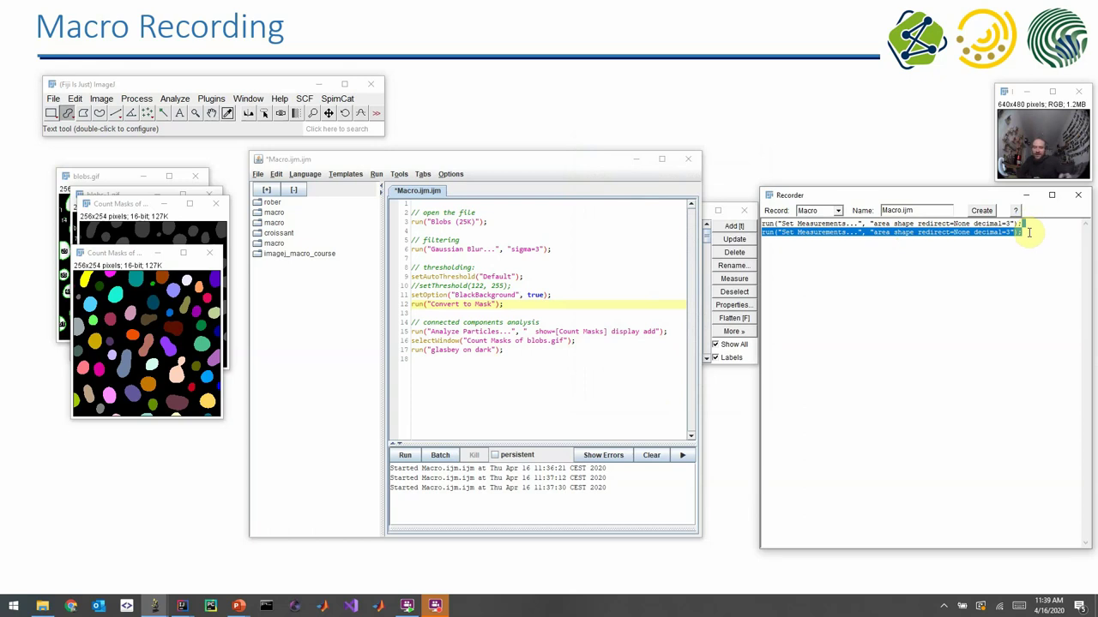
pyautogui.press('Delete')
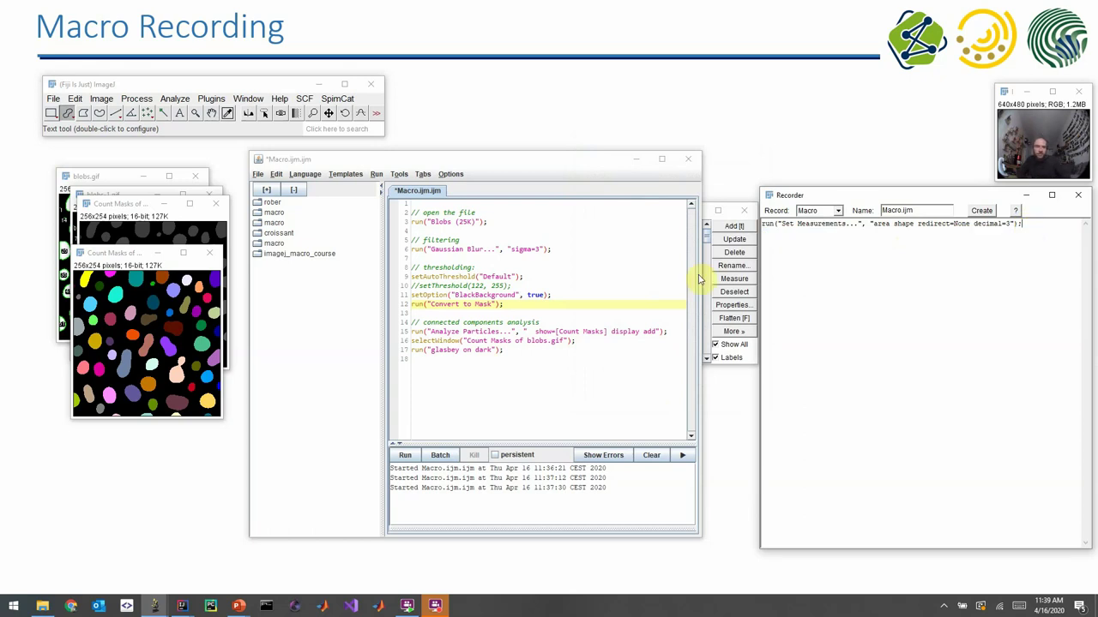
pyautogui.click(563, 323)
pyautogui.press('Return')
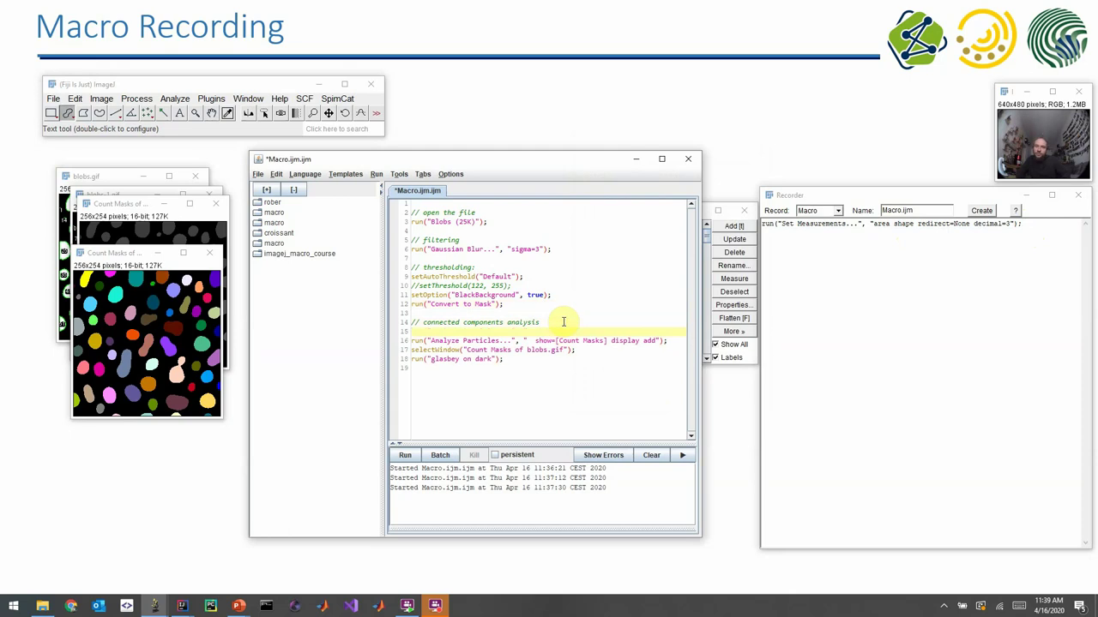
pyautogui.hotkey('ctrl', 'v')
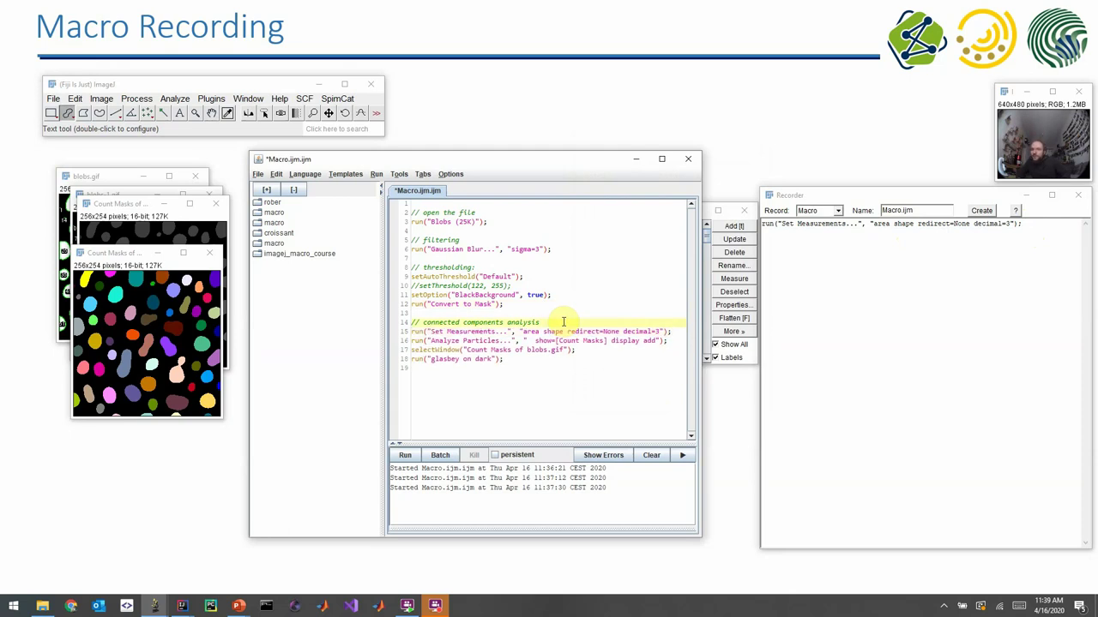
pyautogui.press('Down')
pyautogui.press('End')
pyautogui.press('Left')
pyautogui.press('Left')
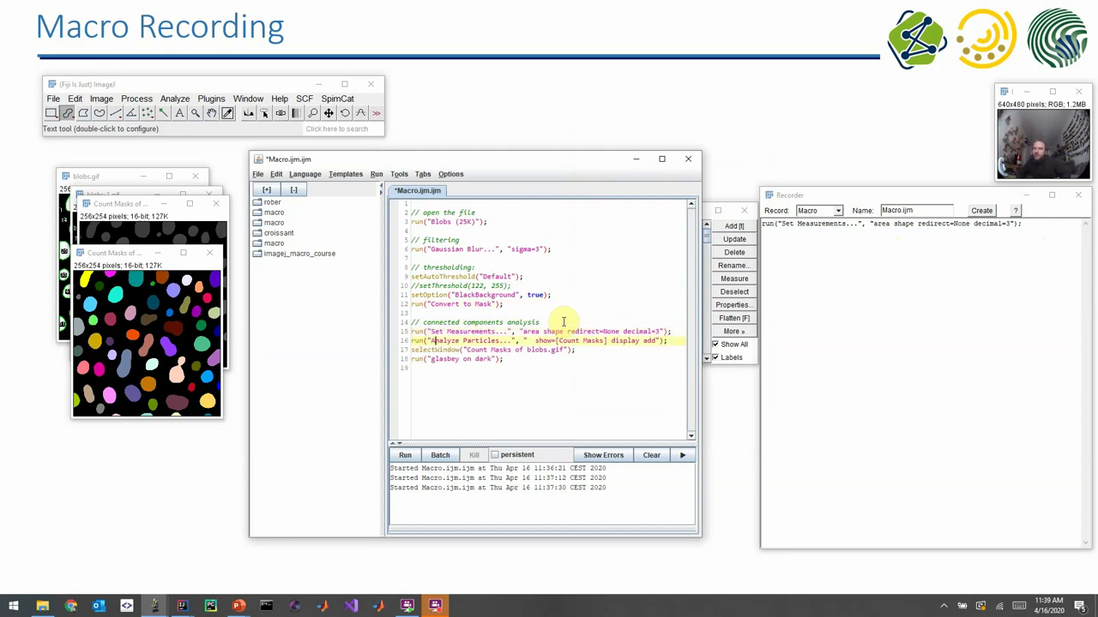
pyautogui.hotkey('shift', 'Right')
pyautogui.hotkey('shift', 'Right')
pyautogui.hotkey('shift', 'Right')
pyautogui.hotkey('shift', 'Right')
pyautogui.hotkey('shift', 'Right')
pyautogui.hotkey('shift', 'Right')
pyautogui.hotkey('shift', 'Right')
pyautogui.hotkey('shift', 'Right')
pyautogui.press('Up')
pyautogui.press('Left')
pyautogui.hotkey('shift', 'Left')
pyautogui.hotkey('shift', 'Left')
pyautogui.hotkey('shift', 'Left')
pyautogui.hotkey('shift', 'Left')
pyautogui.hotkey('shift', 'Left')
pyautogui.hotkey('shift', 'Left')
pyautogui.hotkey('shift', 'Left')
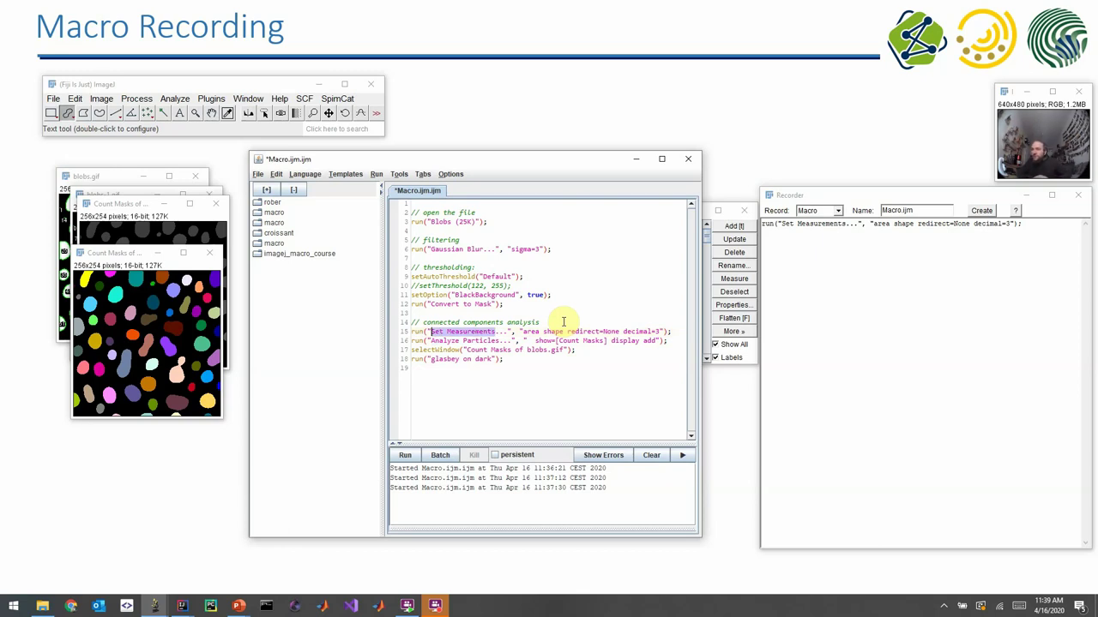
# - Close Count Masks, blobs-1, blobs.gif and ROI Manager unsaved, then rerun the macro
pyautogui.click(209, 253)
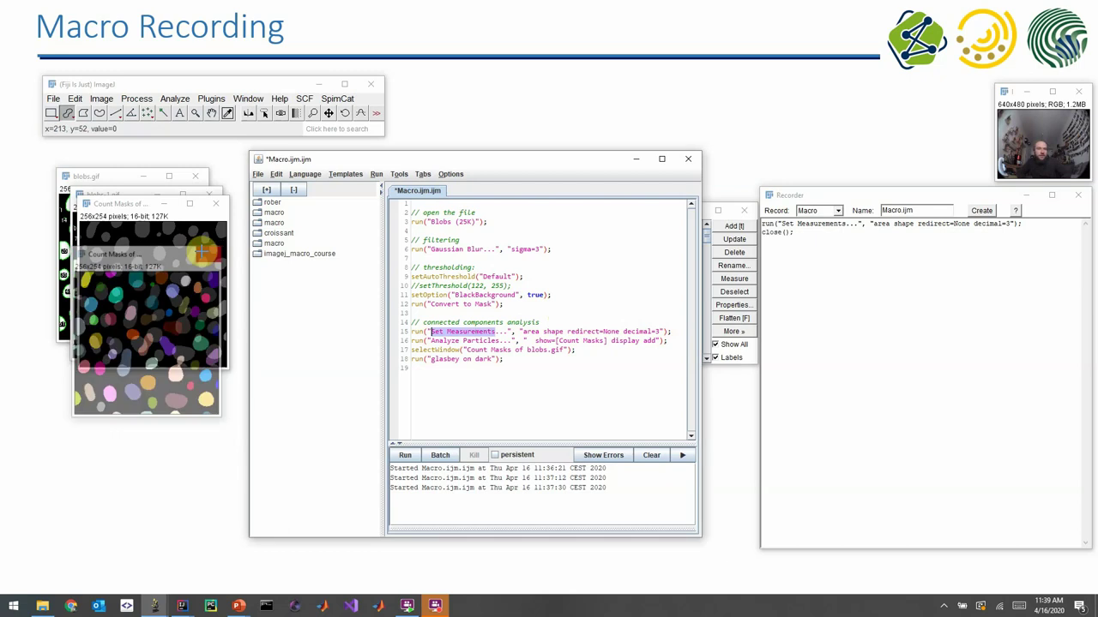
pyautogui.click(215, 203)
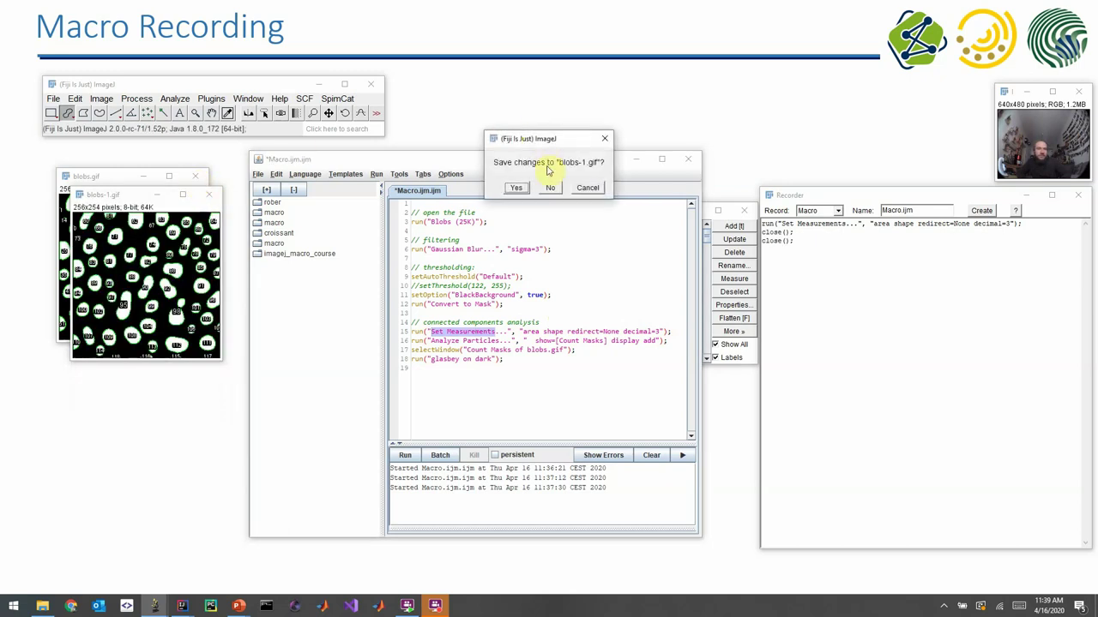
pyautogui.click(549, 185)
pyautogui.click(195, 176)
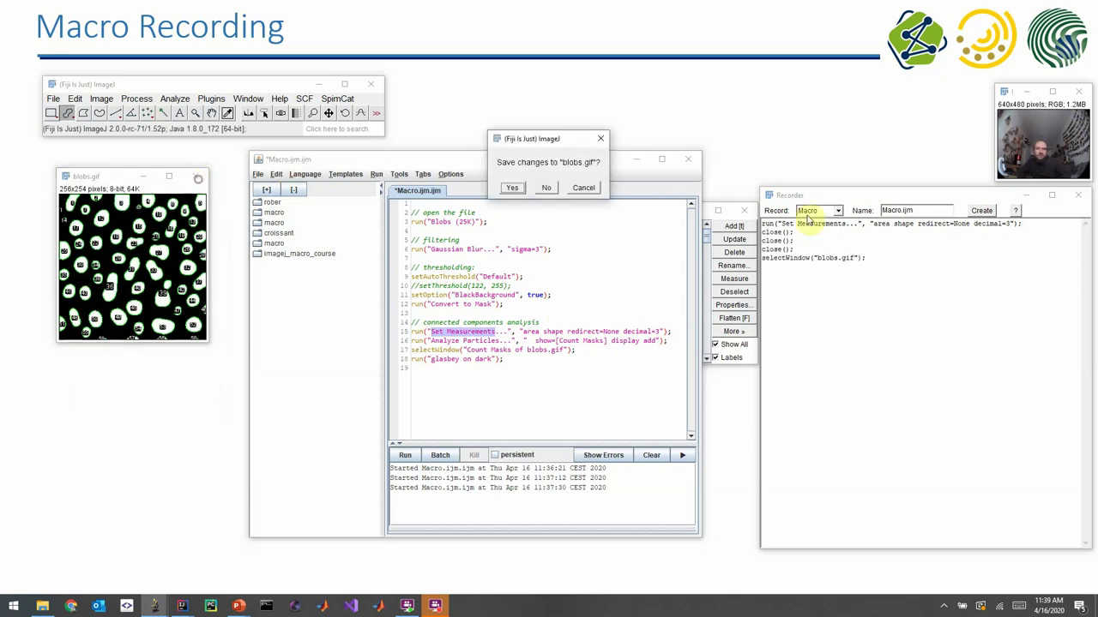
pyautogui.click(549, 187)
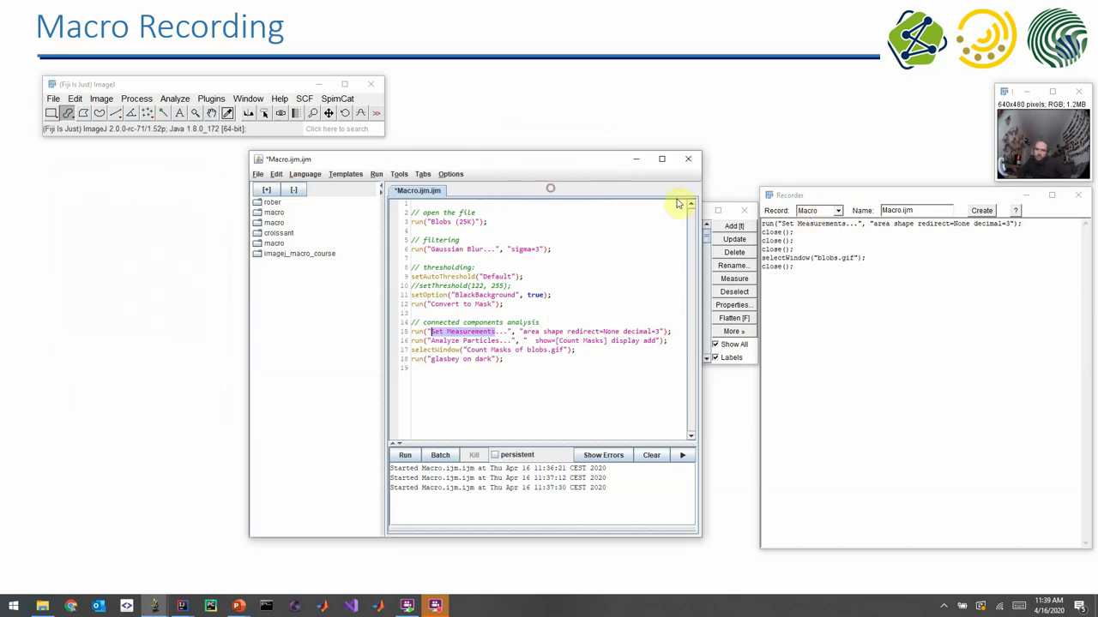
pyautogui.click(748, 214)
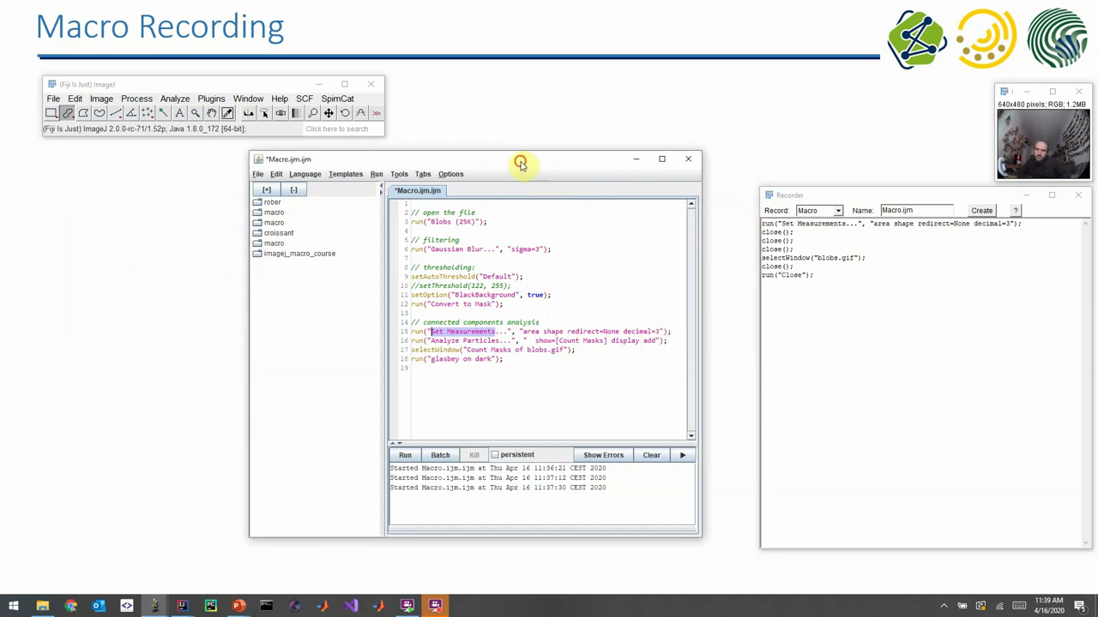
pyautogui.moveTo(529, 163); pyautogui.dragTo(919, 196)
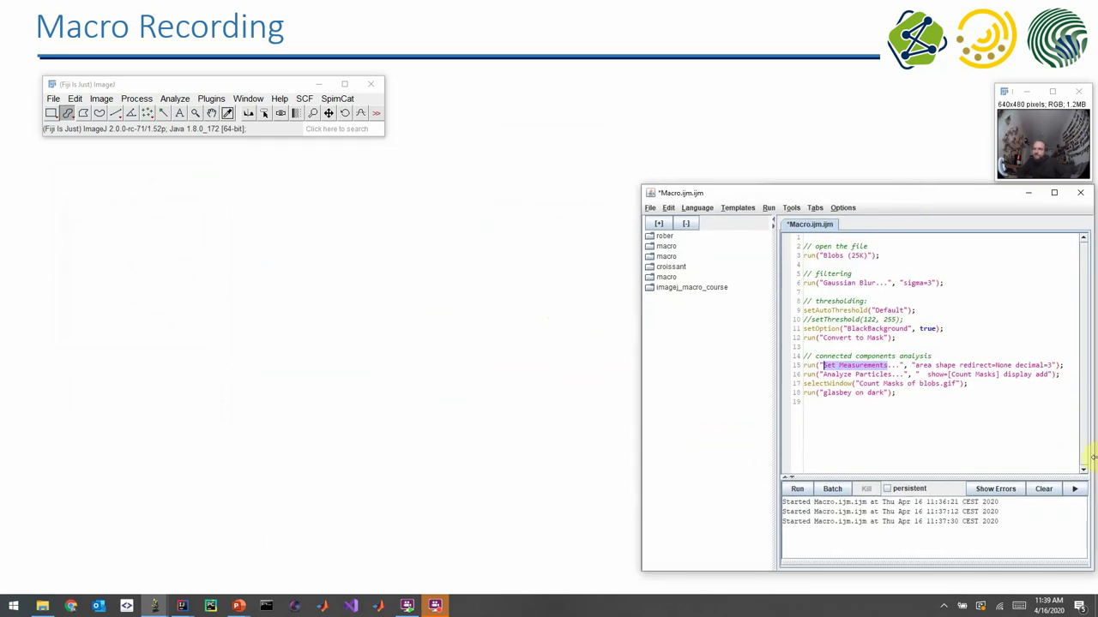
pyautogui.click(797, 489)
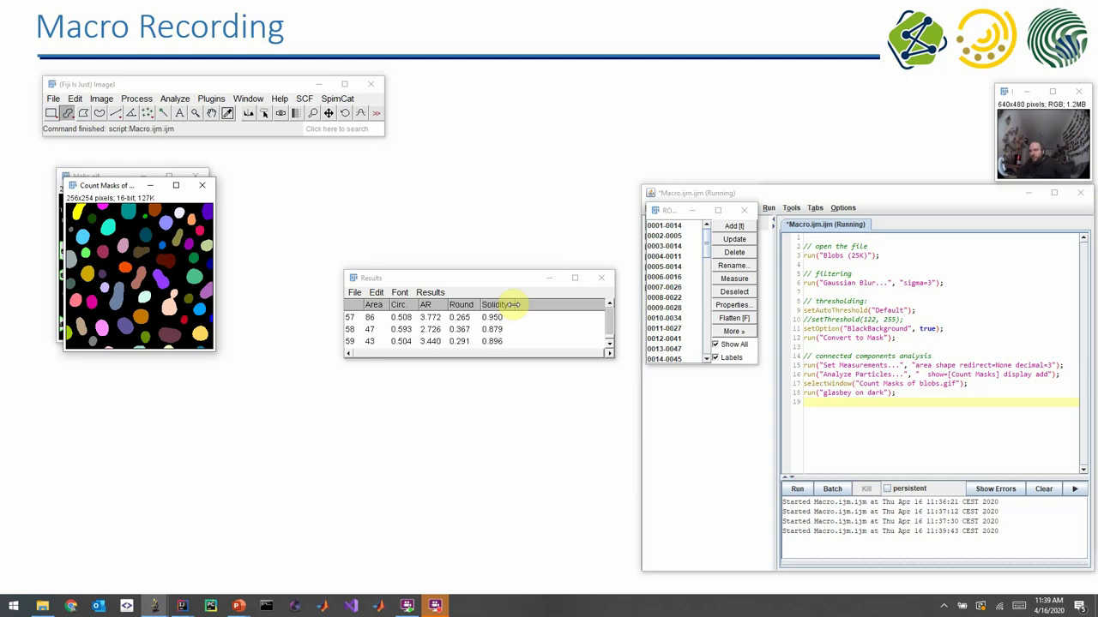
# - Review the macro's comments, such as the // filtering line, in the editor
pyautogui.click(868, 409)
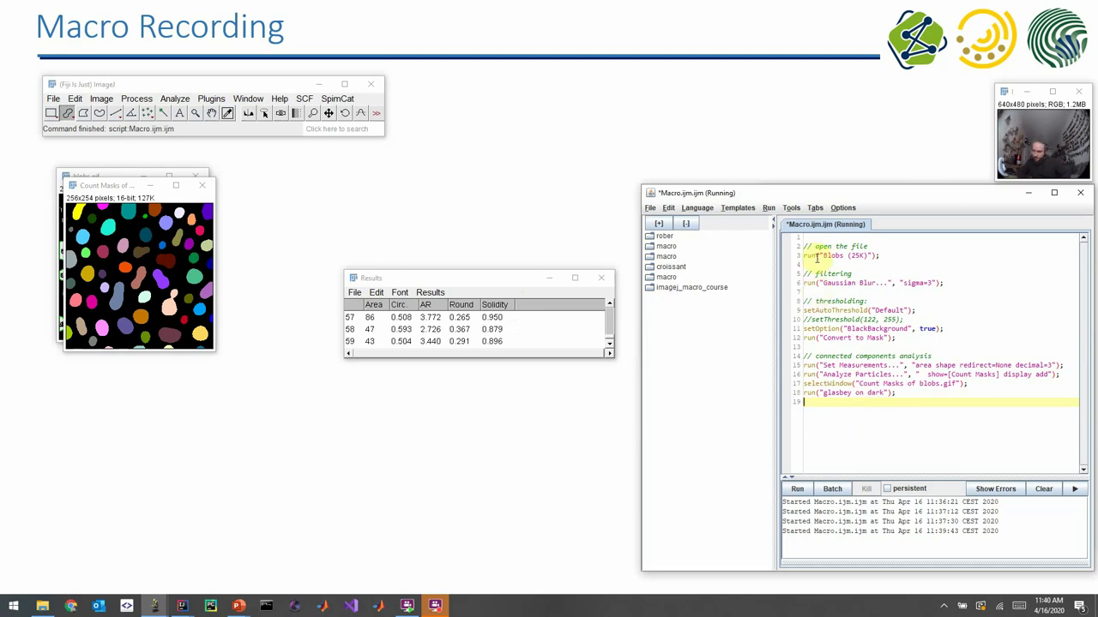
pyautogui.moveTo(805, 273); pyautogui.dragTo(866, 271)
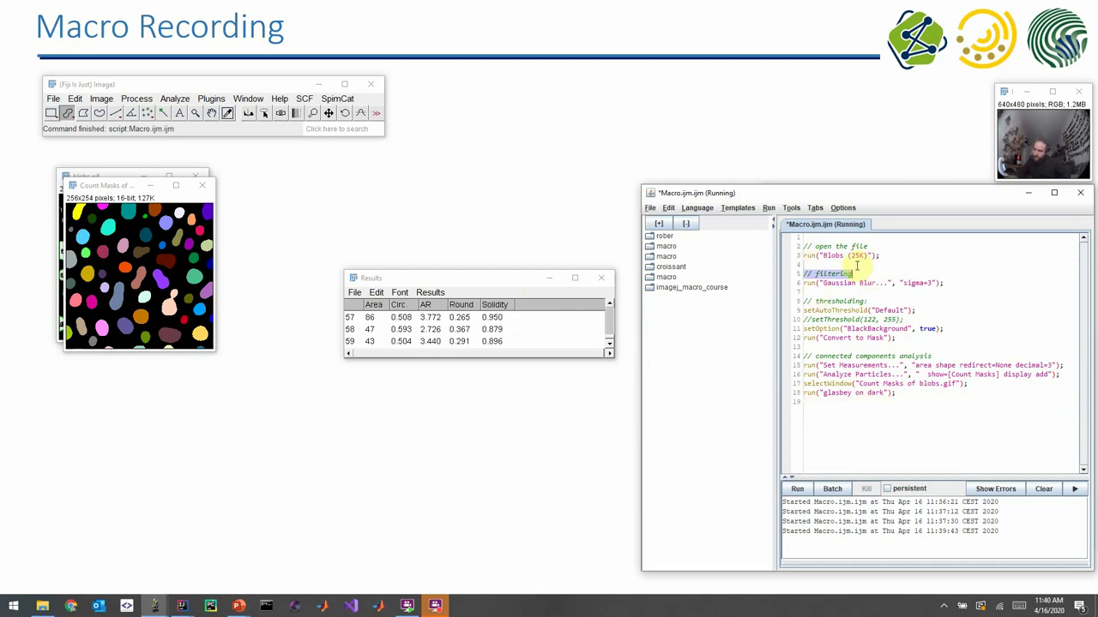
pyautogui.click(856, 266)
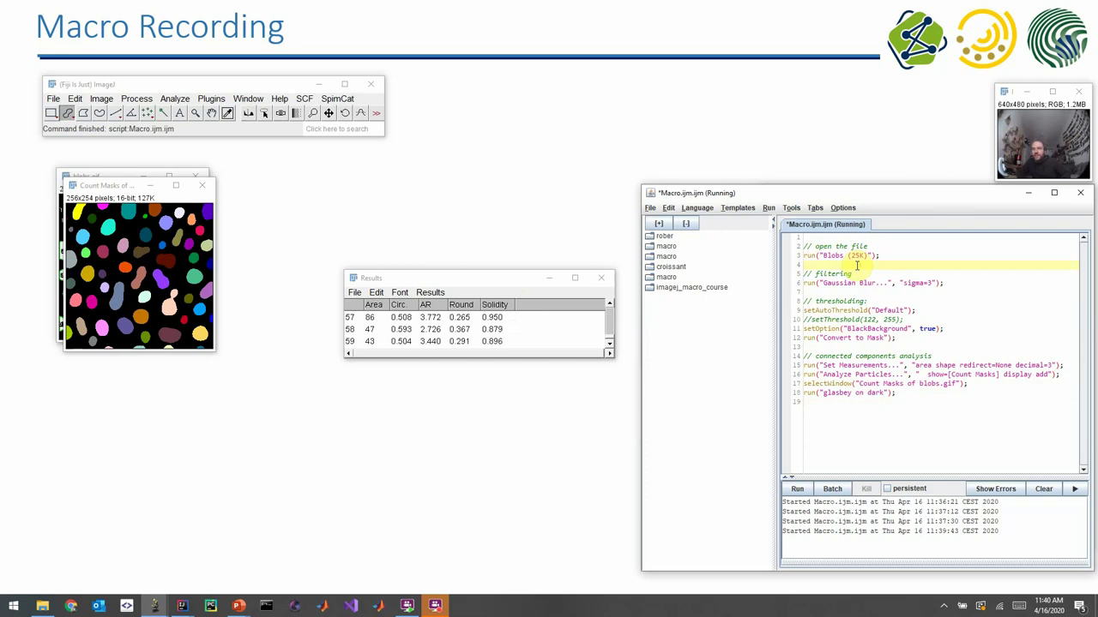
pyautogui.click(870, 403)
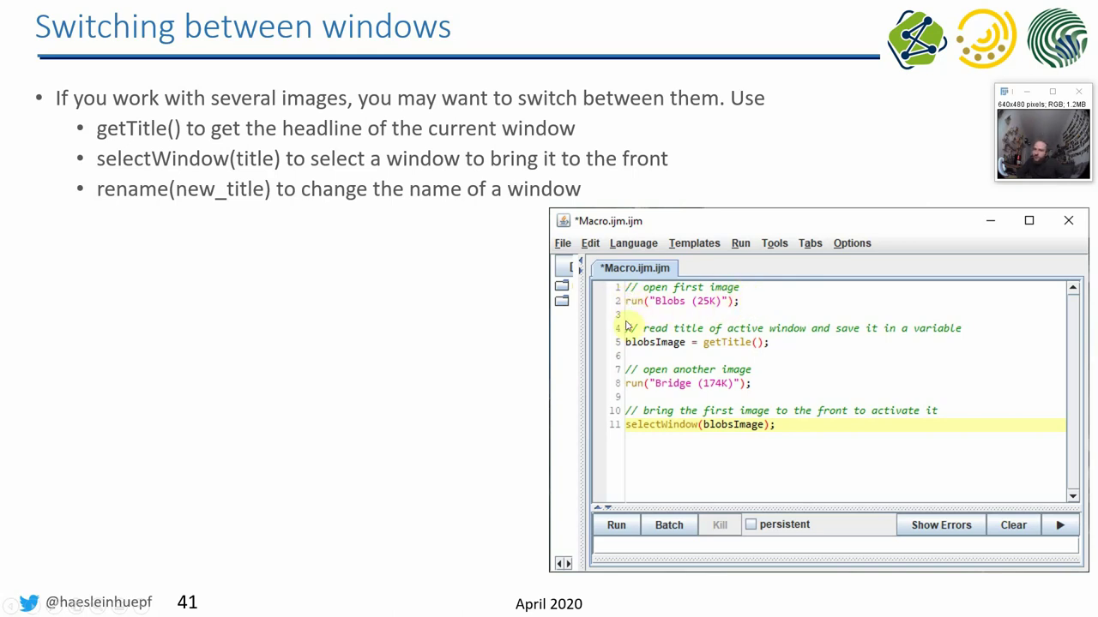
# - Reveal blobs.gif, then bridge.gif, then blobs.gif brought back in front
pyautogui.press('Right')
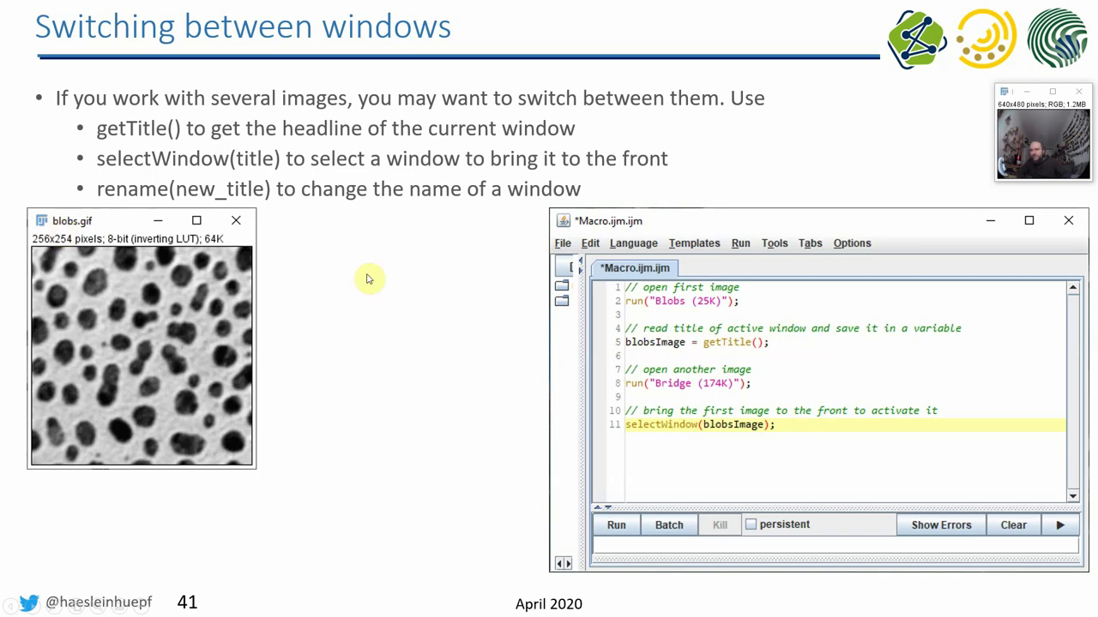
pyautogui.click(775, 400)
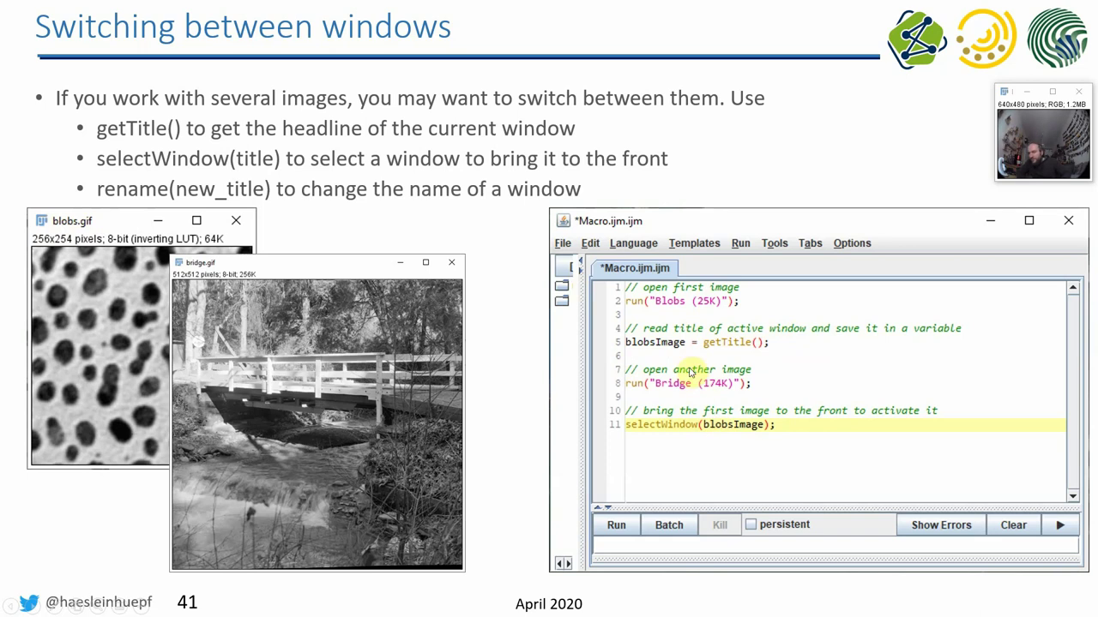
pyautogui.click(667, 343)
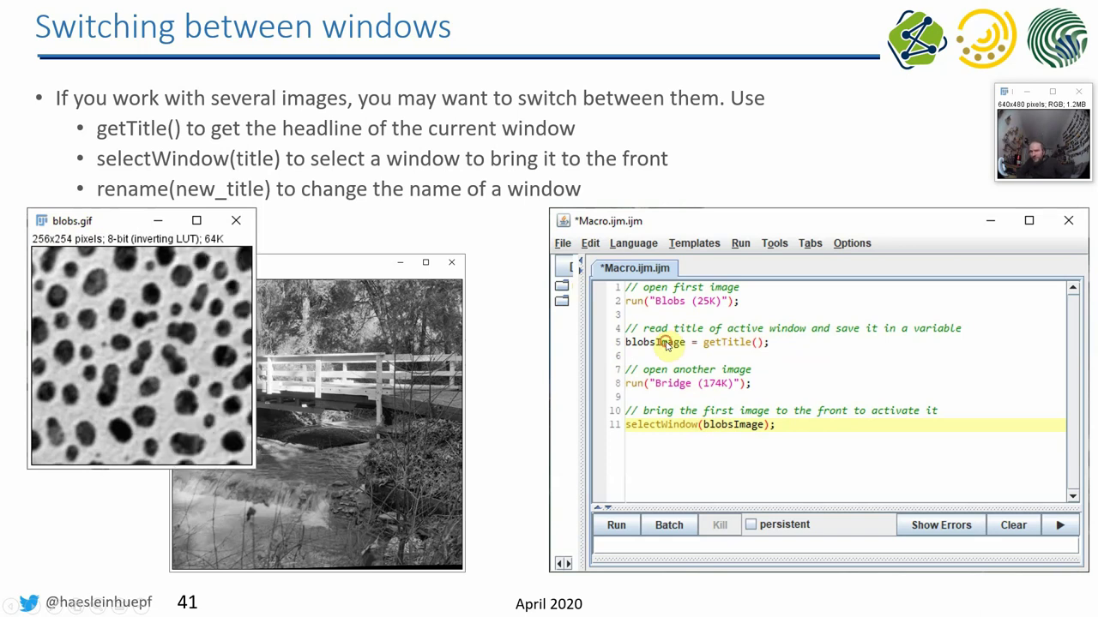